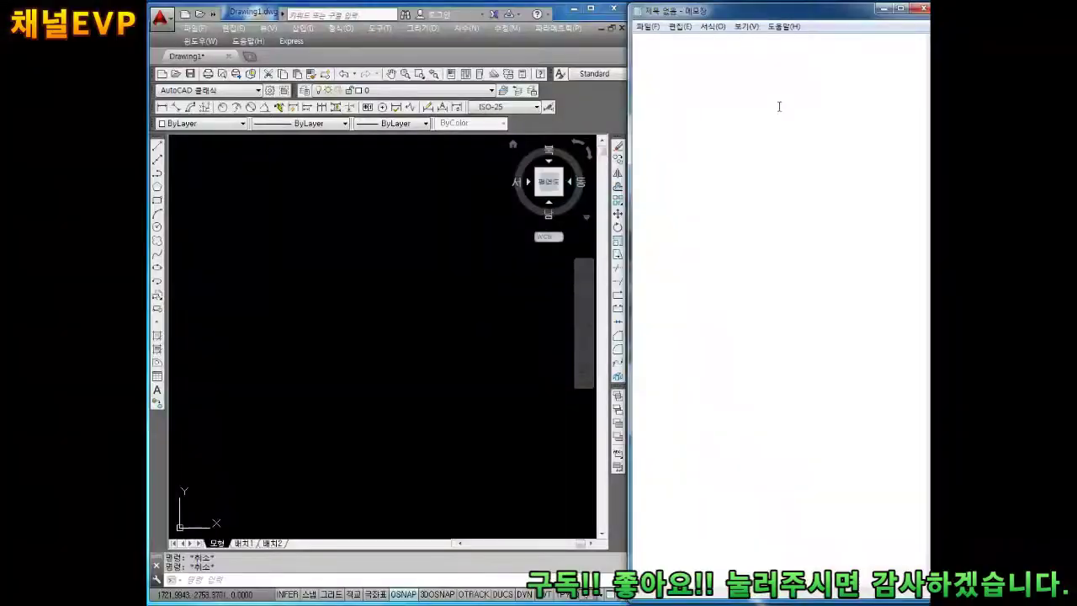
# - Type the memo title '오늘 다각형그리기' with a 'POL 엔터' line beneath it
pyautogui.write('dh')
pyautogui.press('BackSpace')
pyautogui.press('BackSpace')
pyautogui.write('오늘 ')
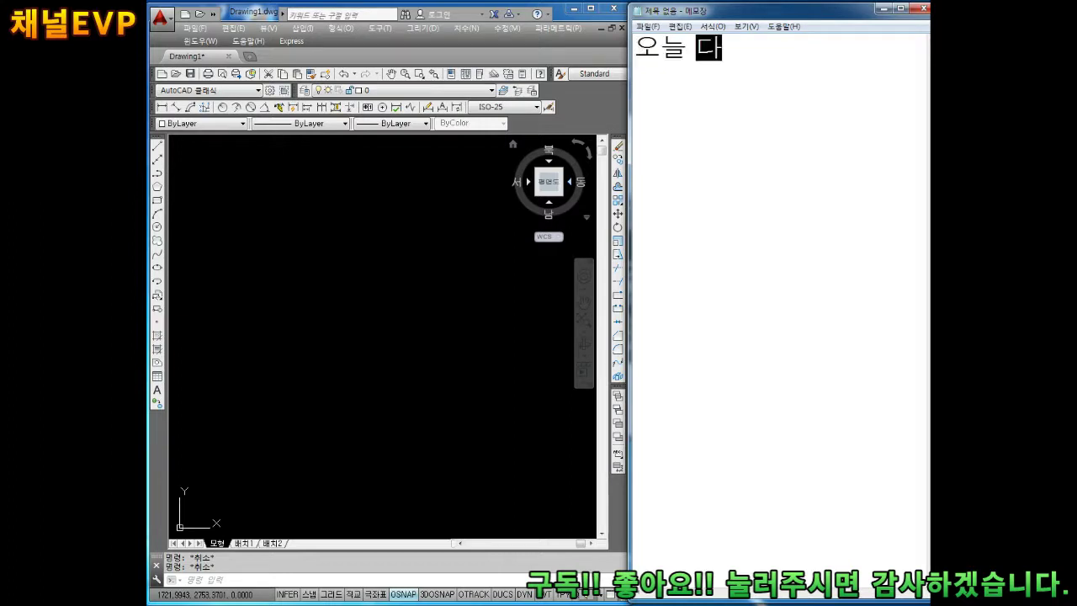
pyautogui.write('다각형그리')
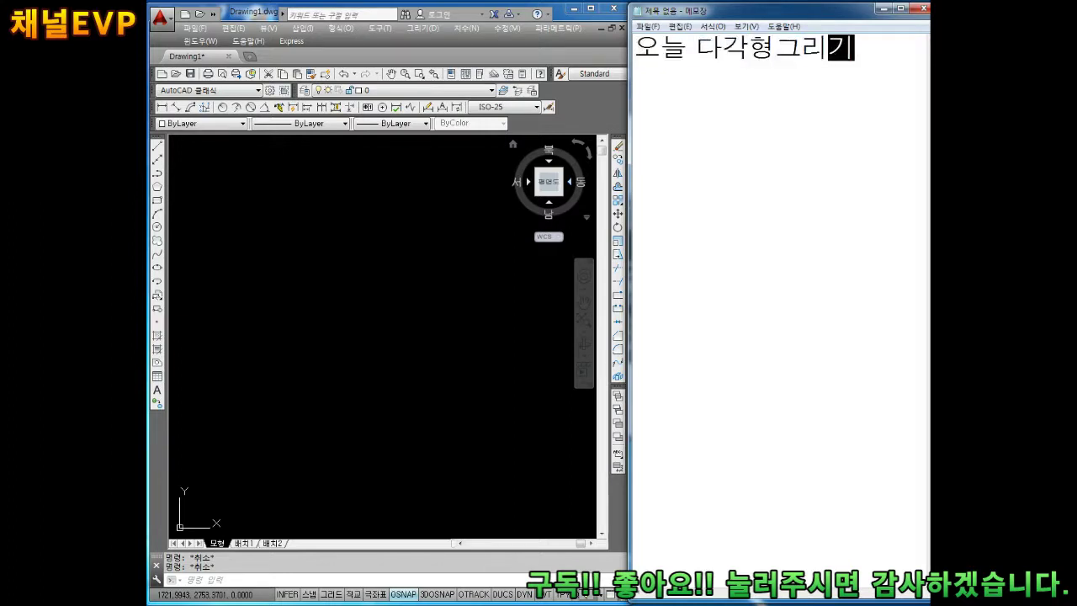
pyautogui.write('기')
pyautogui.press('Return')
pyautogui.write('p')
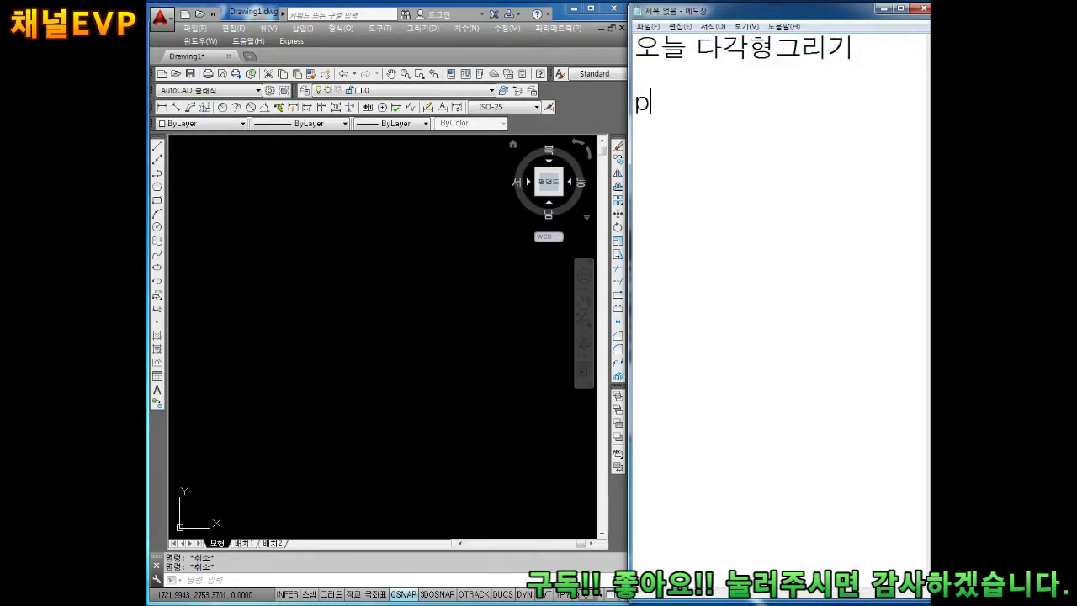
pyautogui.write('ol')
pyautogui.press('BackSpace')
pyautogui.press('BackSpace')
pyautogui.press('BackSpace')
pyautogui.write('OL')
pyautogui.write(' 엔터')
pyautogui.press('Return')
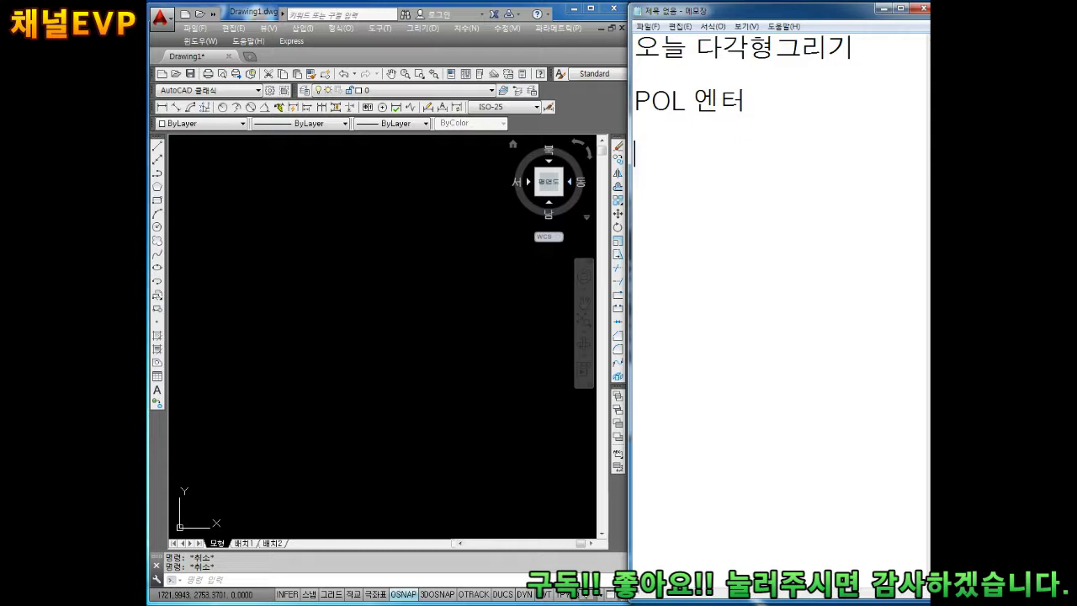
# - Insert the lines C엔터, 중심점클릭, D엔터 and 39 above 'POL 엔터'
pyautogui.press('BackSpace')
pyautogui.press('Return')
pyautogui.press('Return')
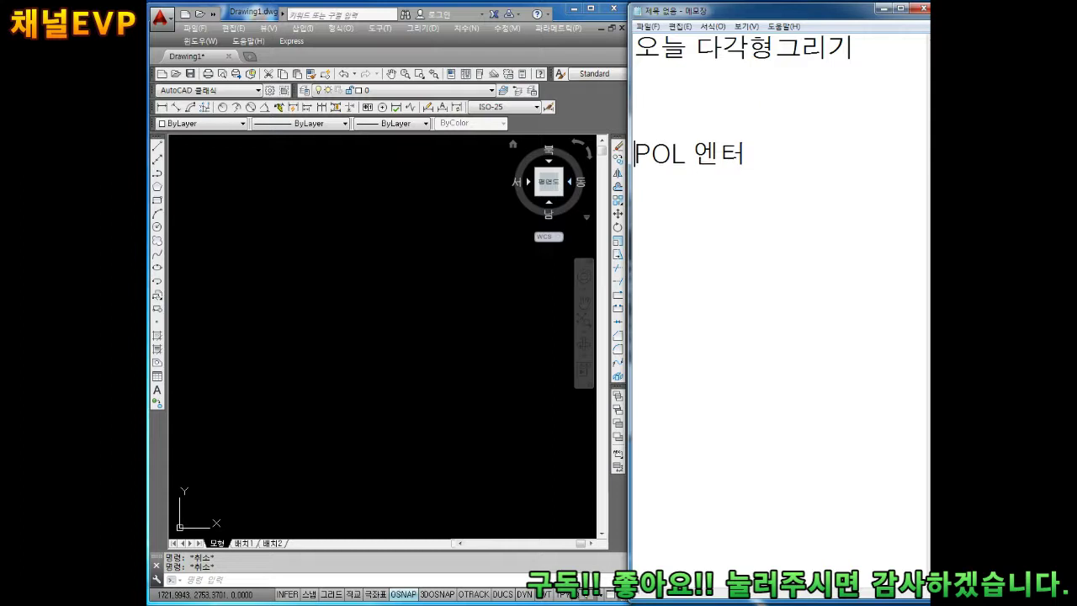
pyautogui.press('Up')
pyautogui.press('Up')
pyautogui.write('C')
pyautogui.write('엔터')
pyautogui.press('Return')
pyautogui.write('중심')
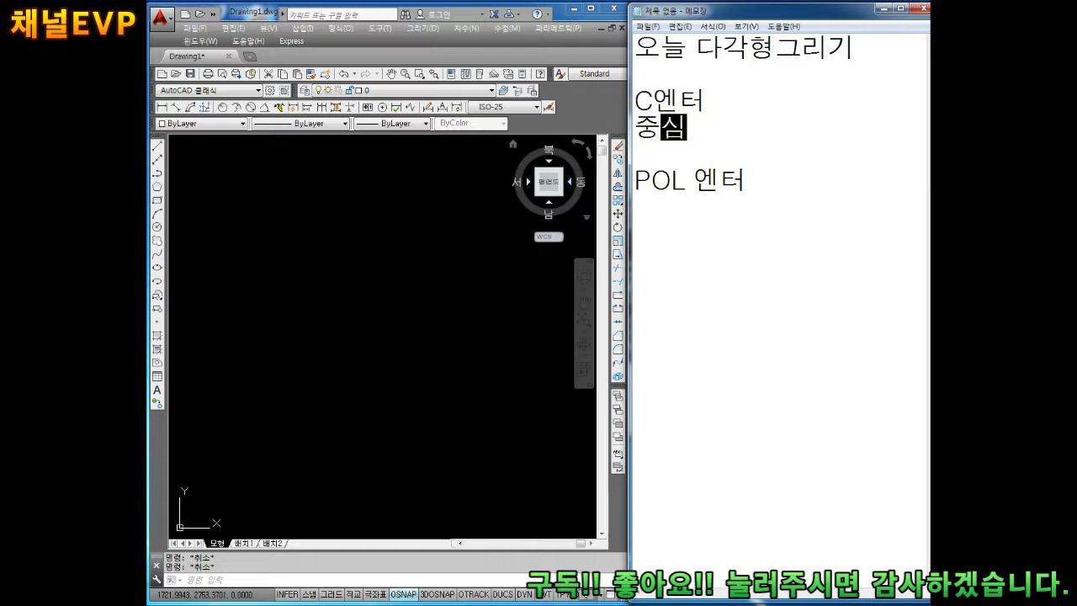
pyautogui.write('점클릭')
pyautogui.press('Return')
pyautogui.write('ㅇ')
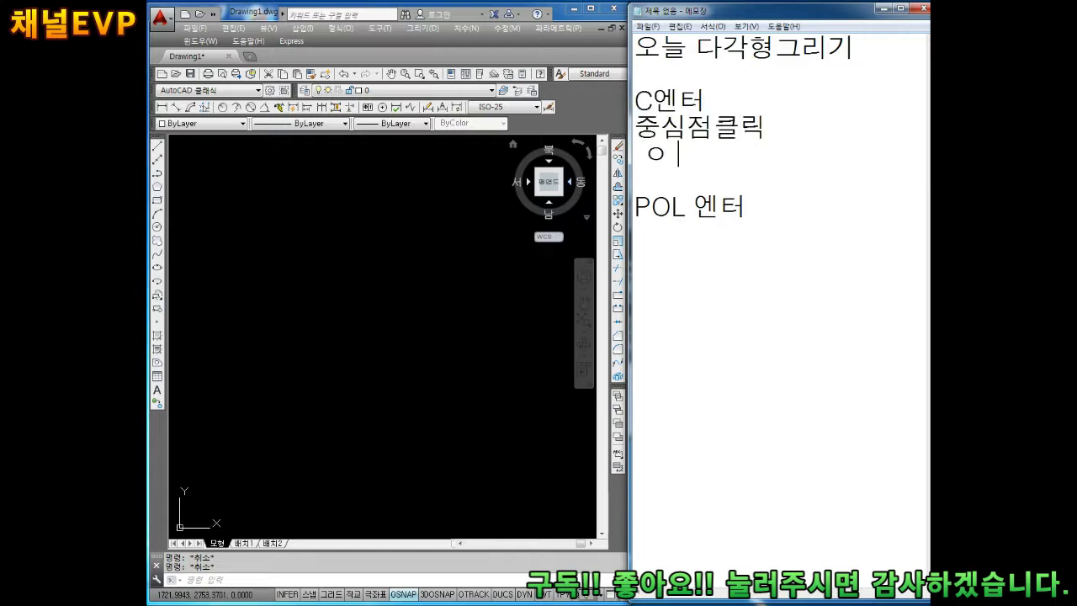
pyautogui.press('BackSpace')
pyautogui.write('D엔')
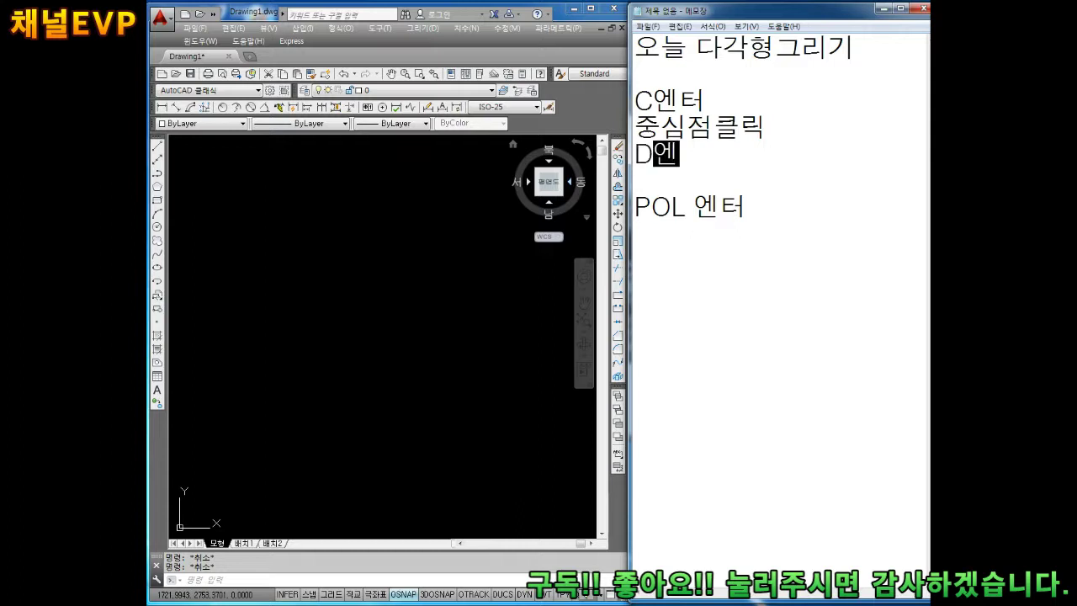
pyautogui.write('터')
pyautogui.press('Return')
pyautogui.write('39')
pyautogui.press('Return')
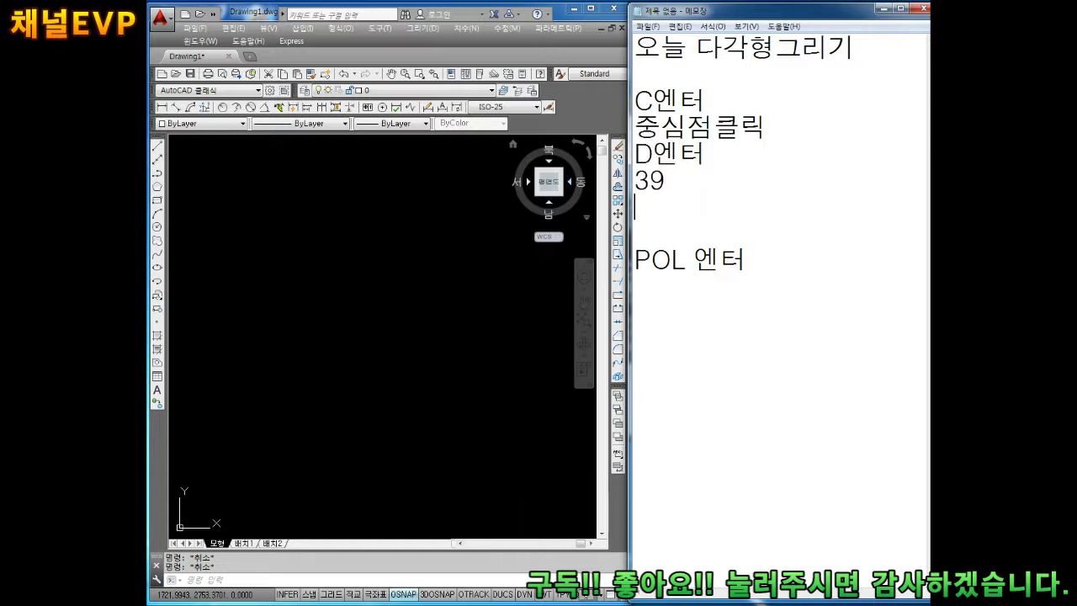
# - Draw a circle of diameter 39 with the C command in the drawing
pyautogui.click(348, 277)
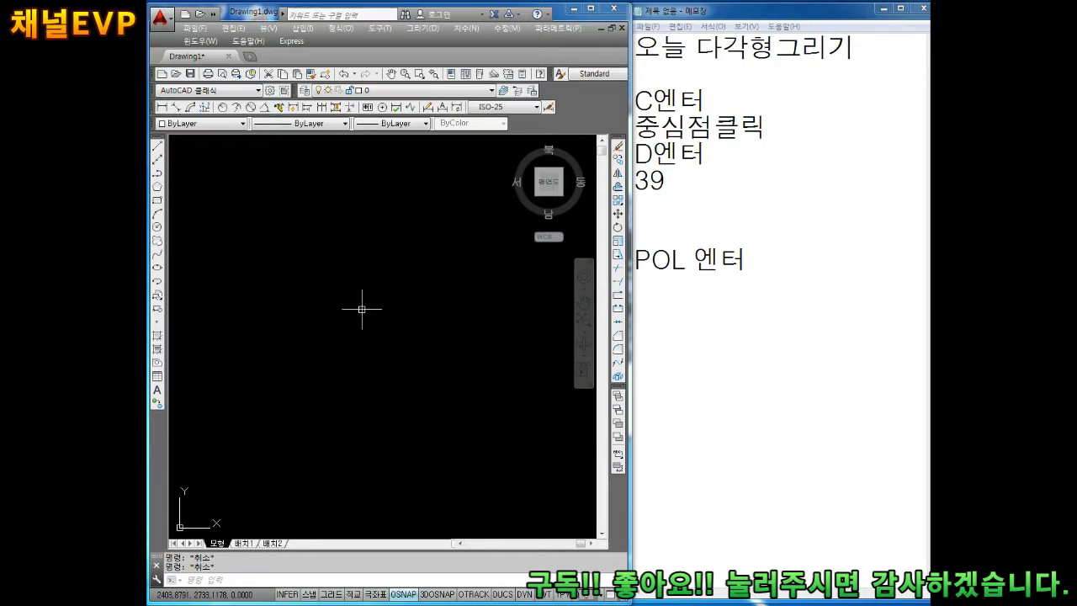
pyautogui.write('c')
pyautogui.press('Return')
pyautogui.click(358, 328)
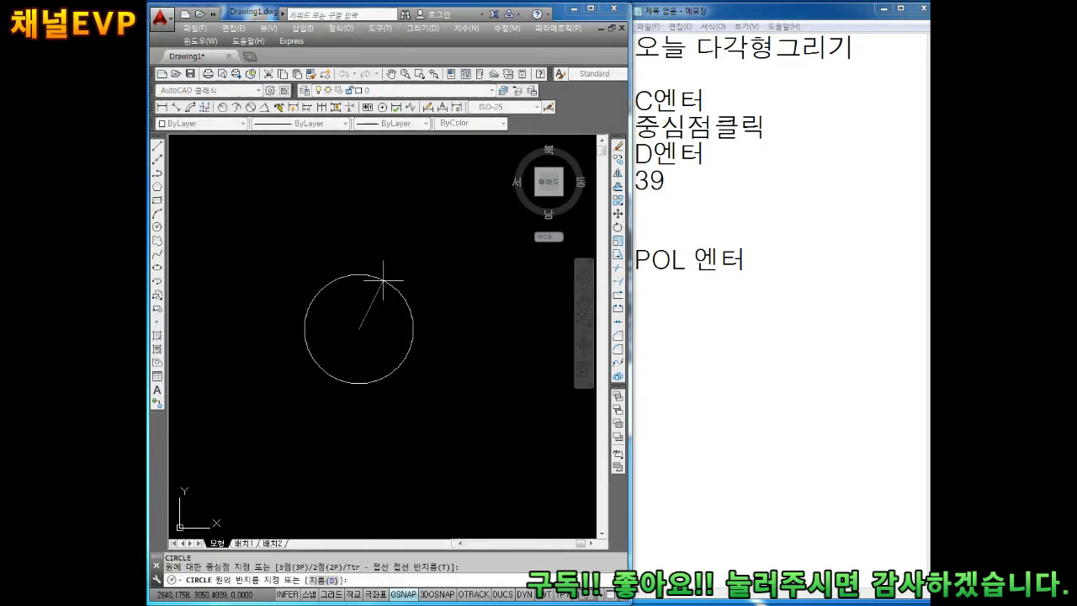
pyautogui.write('d')
pyautogui.press('Return')
pyautogui.press('Return')
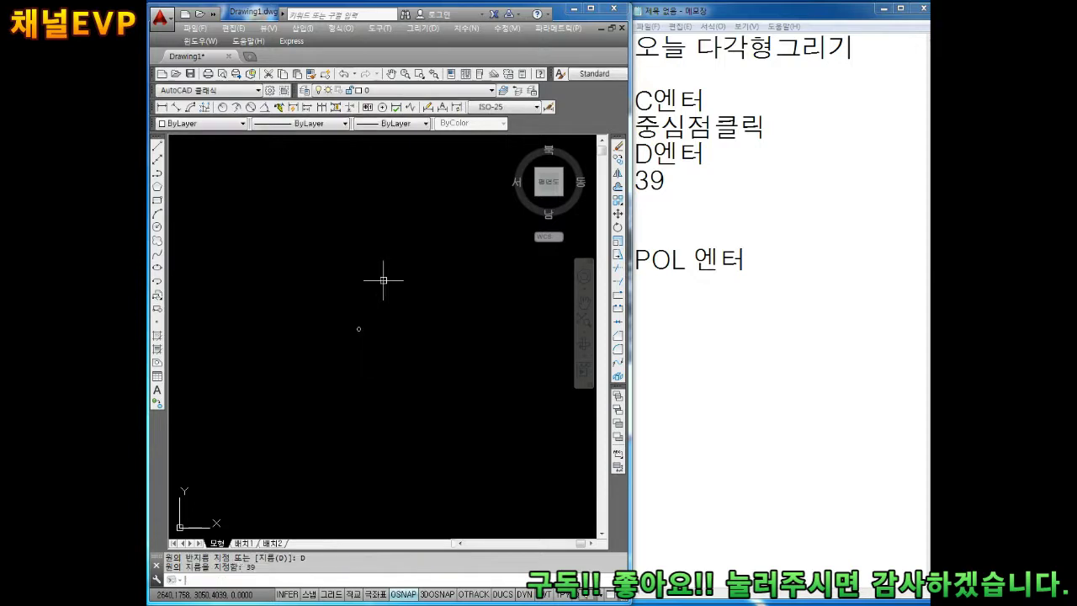
pyautogui.press('Escape')
pyautogui.press('Escape')
# - Recolour the 39-diameter circle red using the Color dropdown
pyautogui.scroll(3, 353, 334)
pyautogui.scroll(2, 452, 255)
pyautogui.moveTo(451, 256); pyautogui.dragTo(454, 317, button='middle')
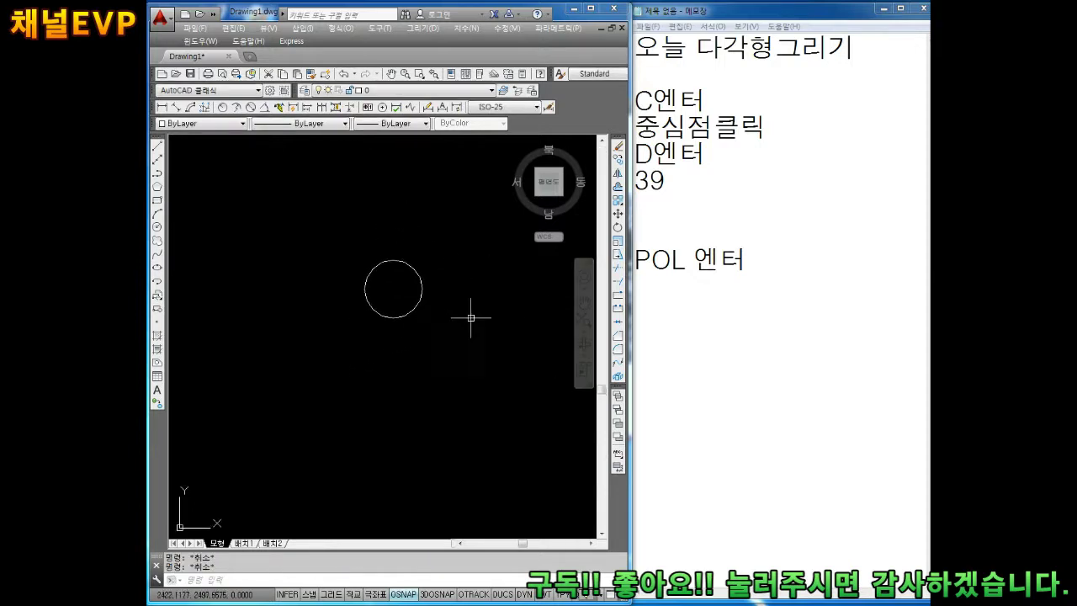
pyautogui.scroll(5, 410, 284)
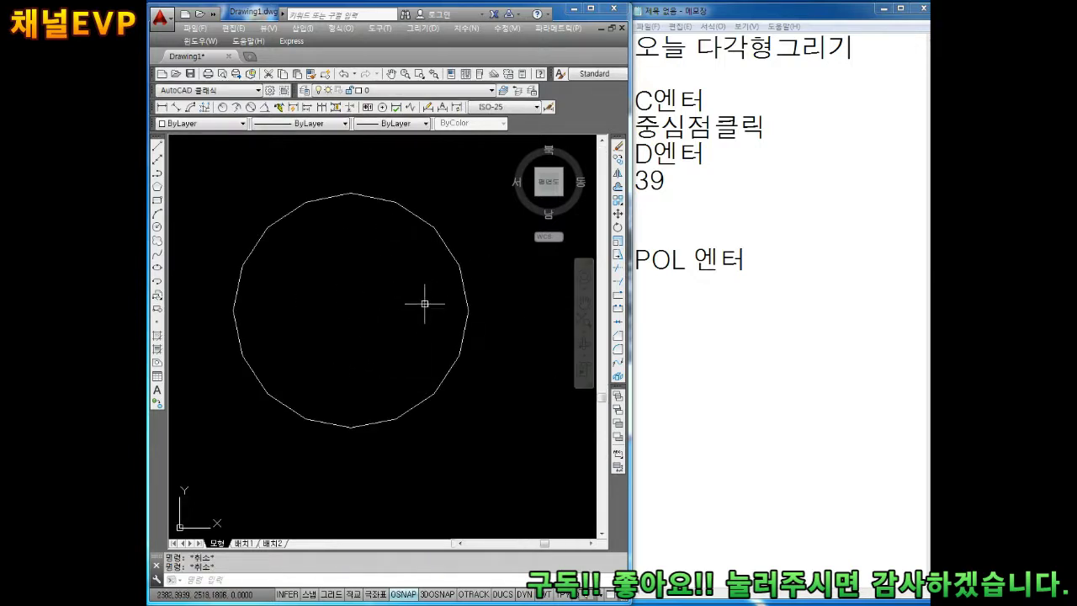
pyautogui.scroll(-4, 425, 299)
pyautogui.scroll(4, 432, 289)
pyautogui.click(435, 264)
pyautogui.click(397, 280)
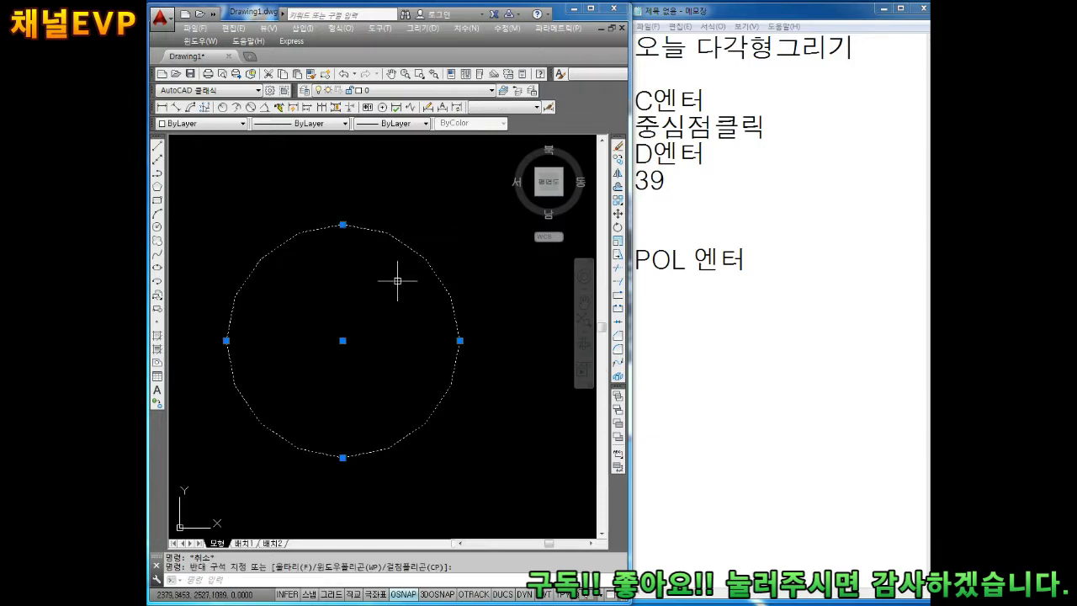
pyautogui.click(195, 123)
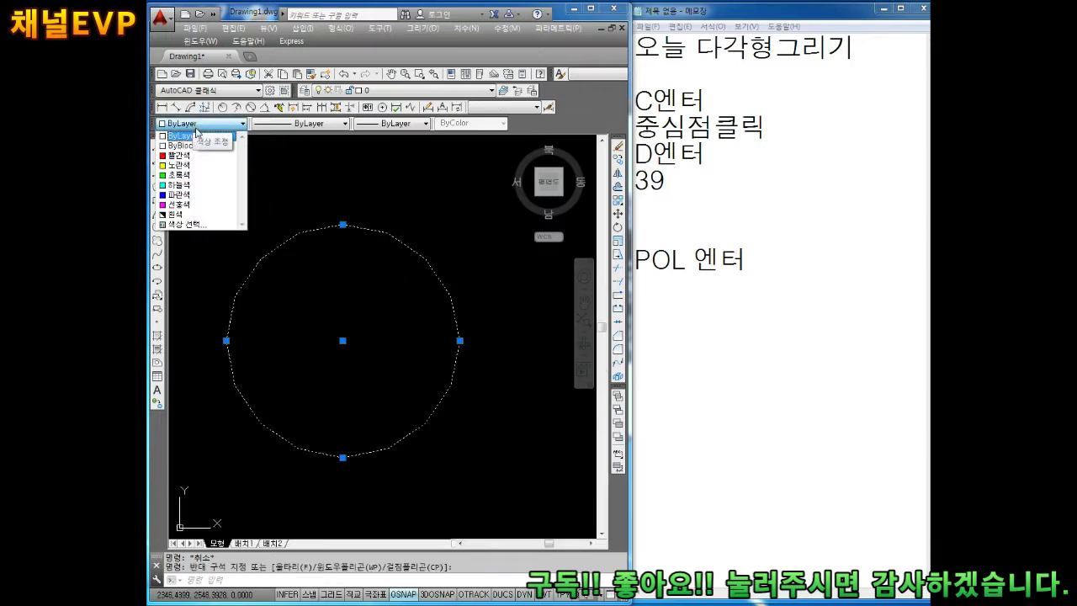
pyautogui.click(190, 155)
pyautogui.press('Escape')
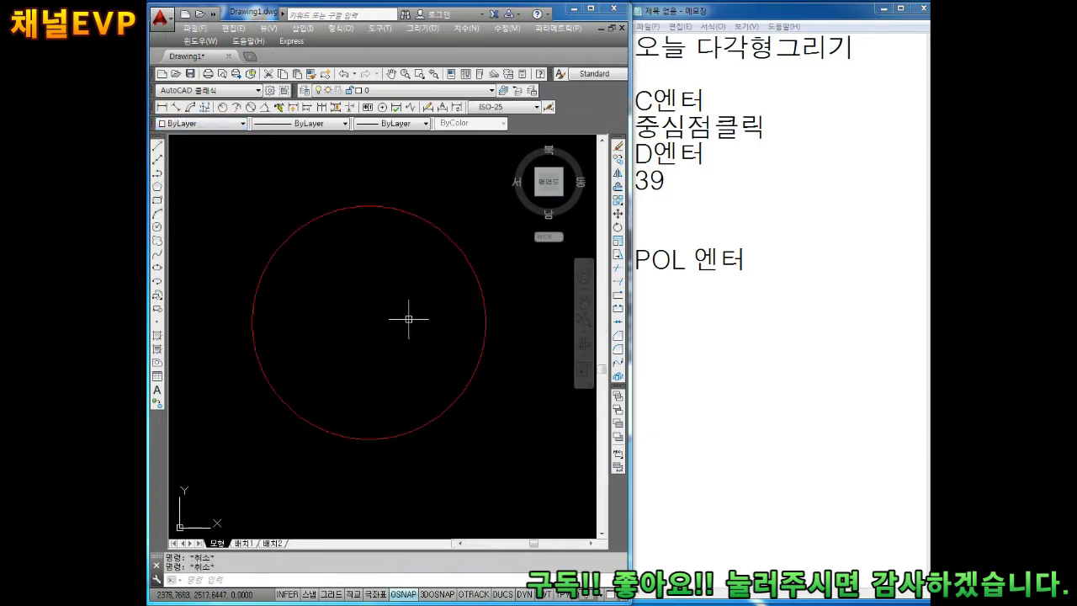
# - Check the red circle by briefly selecting it and adjusting the zoom
pyautogui.click(426, 210)
pyautogui.click(353, 281)
pyautogui.press('Escape')
pyautogui.scroll(-2, 373, 312)
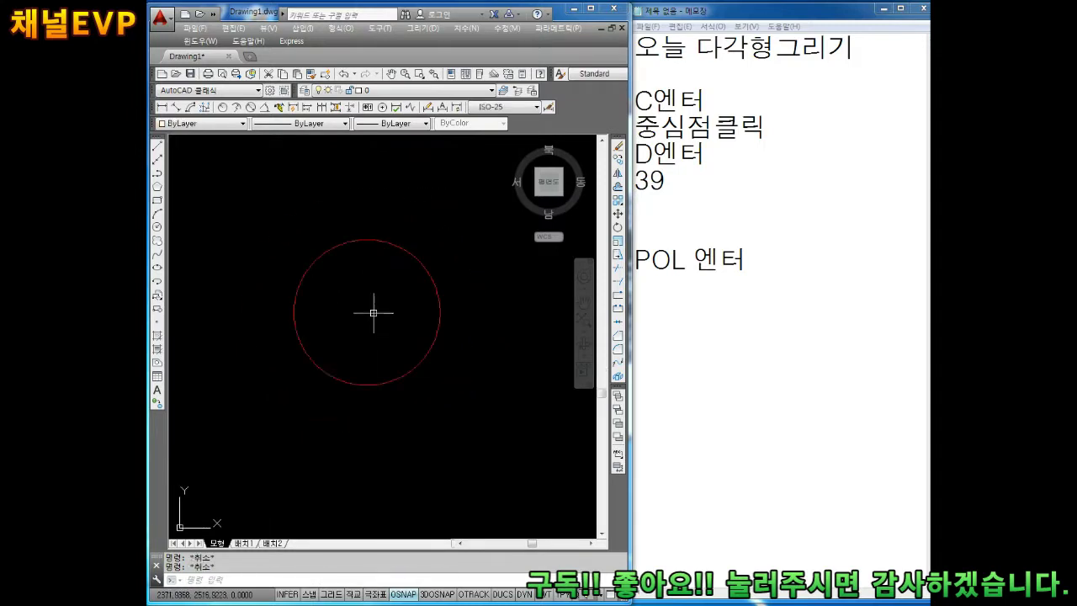
pyautogui.scroll(2, 379, 318)
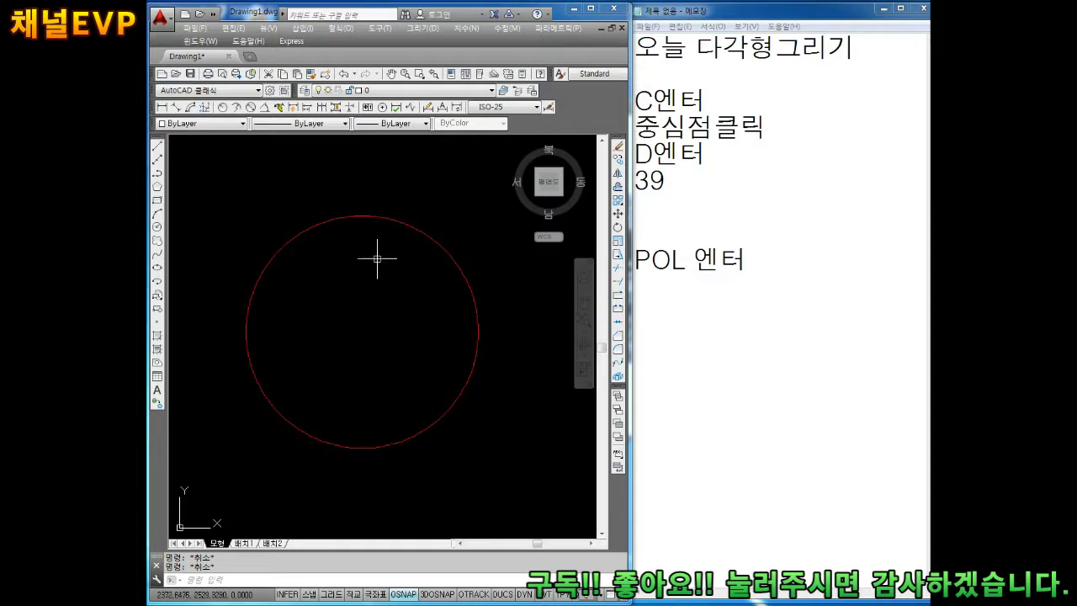
# - Remove the blank memo line above 'POL 엔터' and start the POLYGON command
pyautogui.click(705, 286)
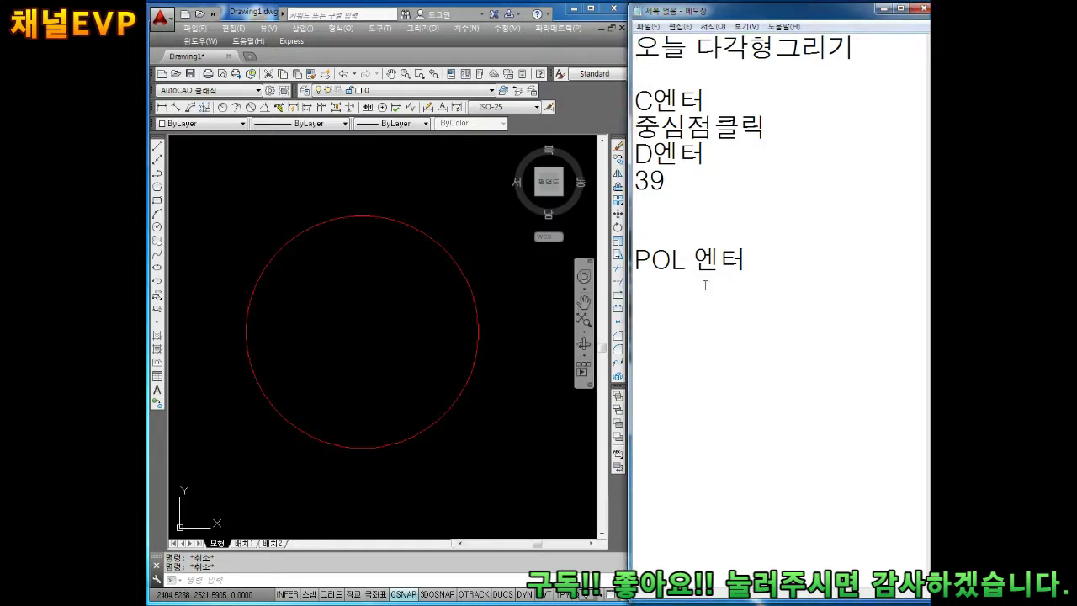
pyautogui.press('BackSpace')
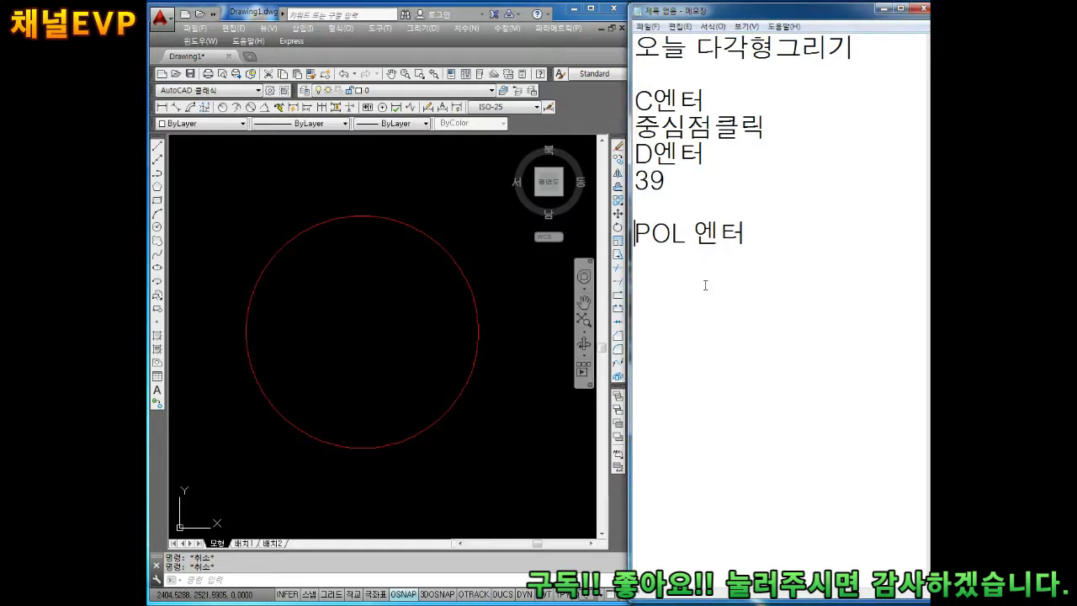
pyautogui.click(379, 378)
pyautogui.write('pL')
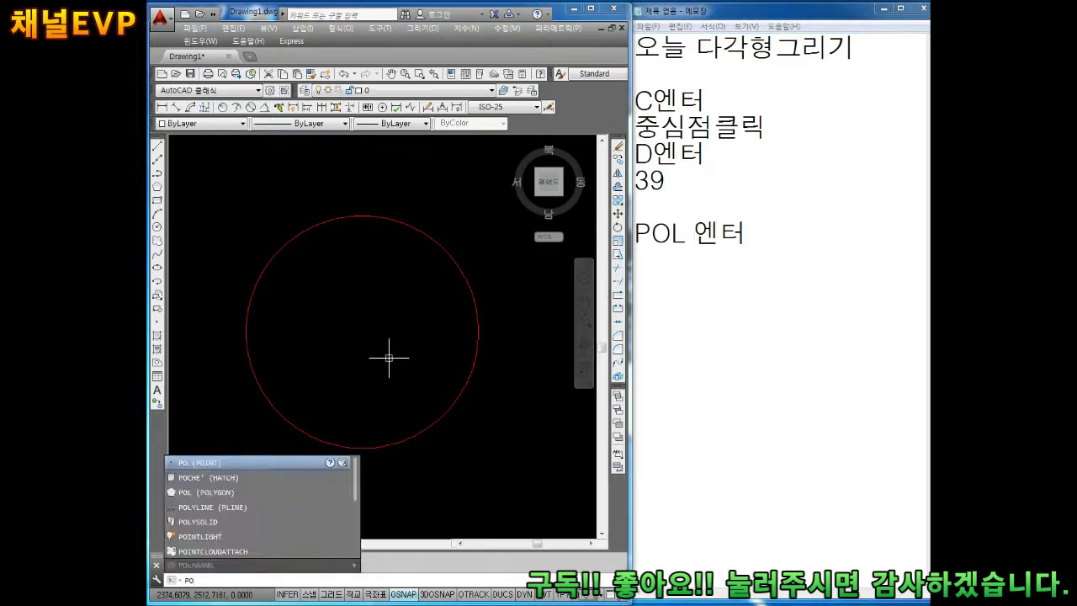
pyautogui.press('Return')
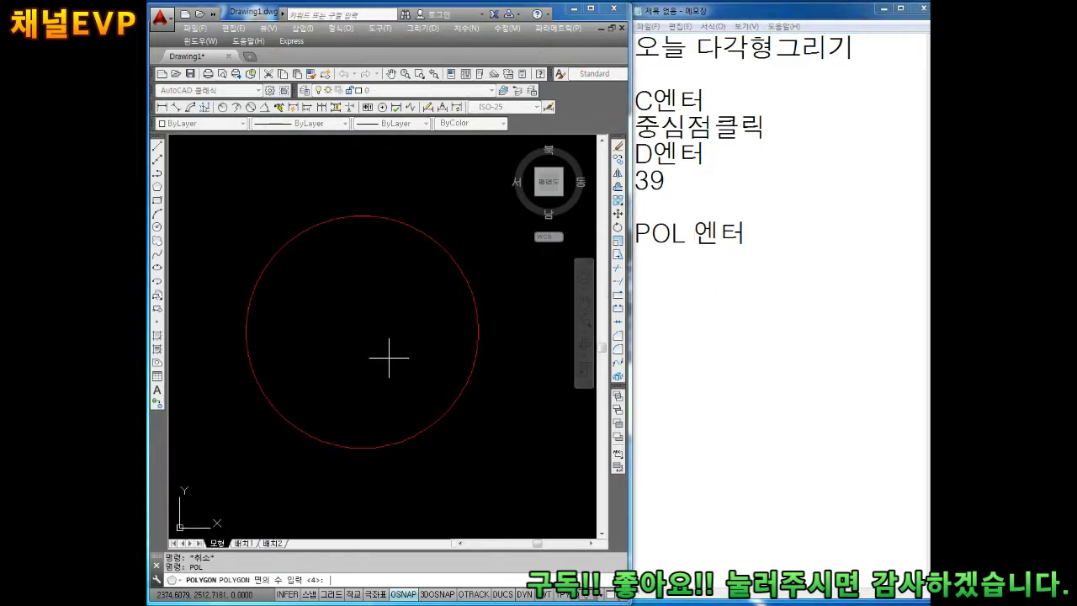
# - Note '5 엔터' in the memo and give the polygon 5 sides
pyautogui.click(720, 275)
pyautogui.write('5')
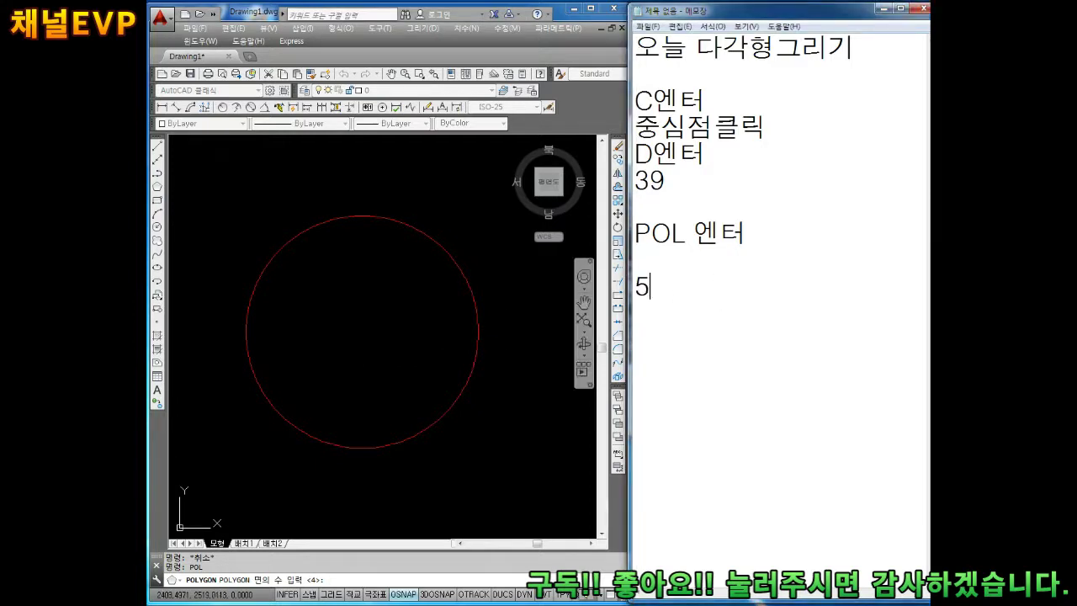
pyautogui.write('개')
pyautogui.press('BackSpace')
pyautogui.write('에')
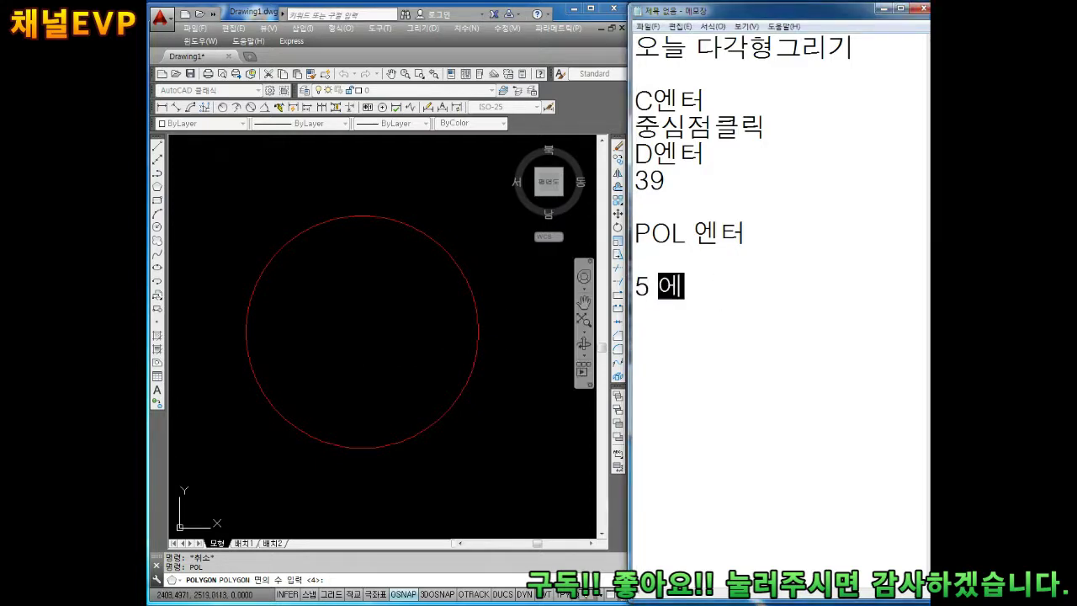
pyautogui.write('ㄴㅌㅓ')
pyautogui.click(378, 329)
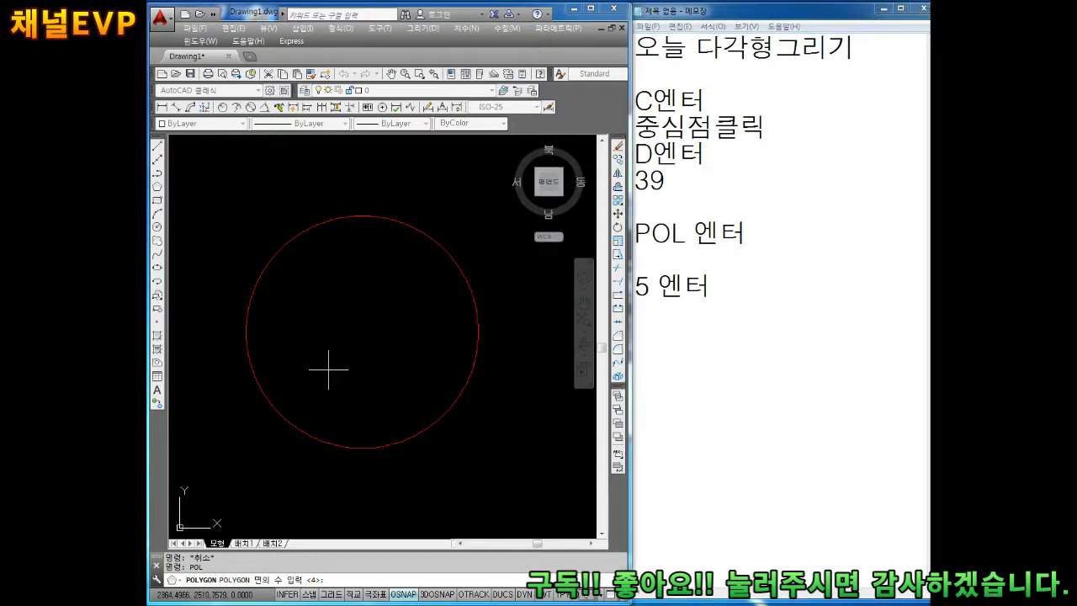
pyautogui.press('Tab')
pyautogui.write('5')
pyautogui.press('Return')
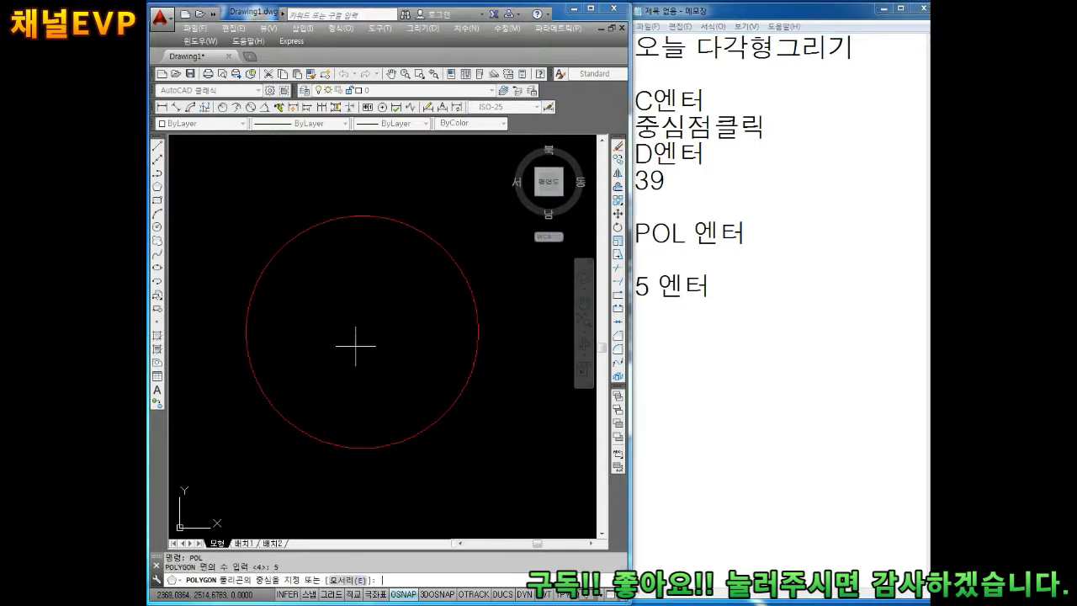
# - Add the memo line '중심점 클릭 (원 중심)'
pyautogui.click(780, 331)
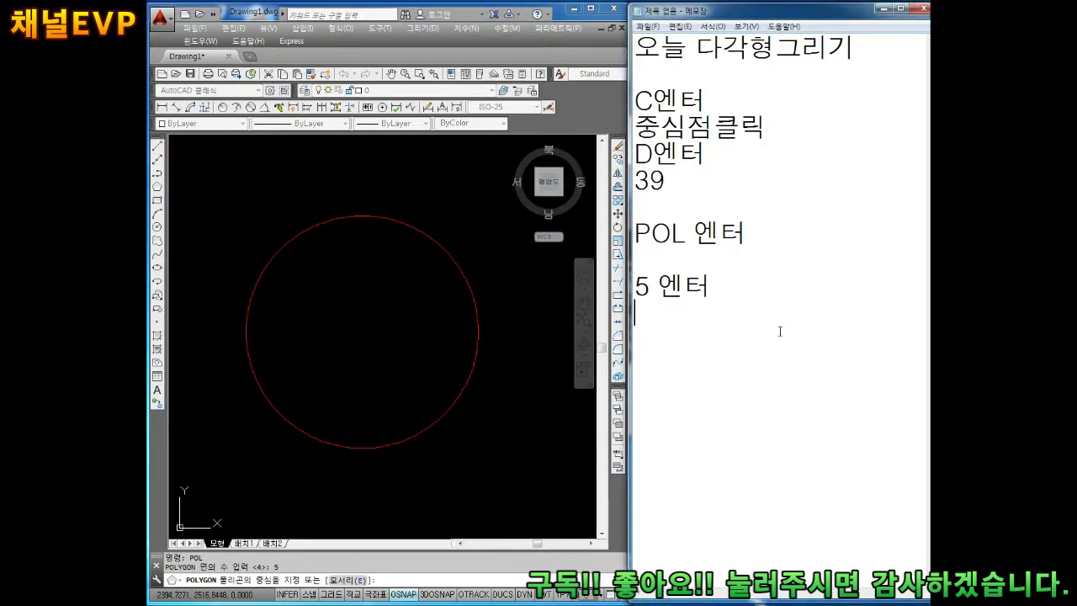
pyautogui.write('중심점 크')
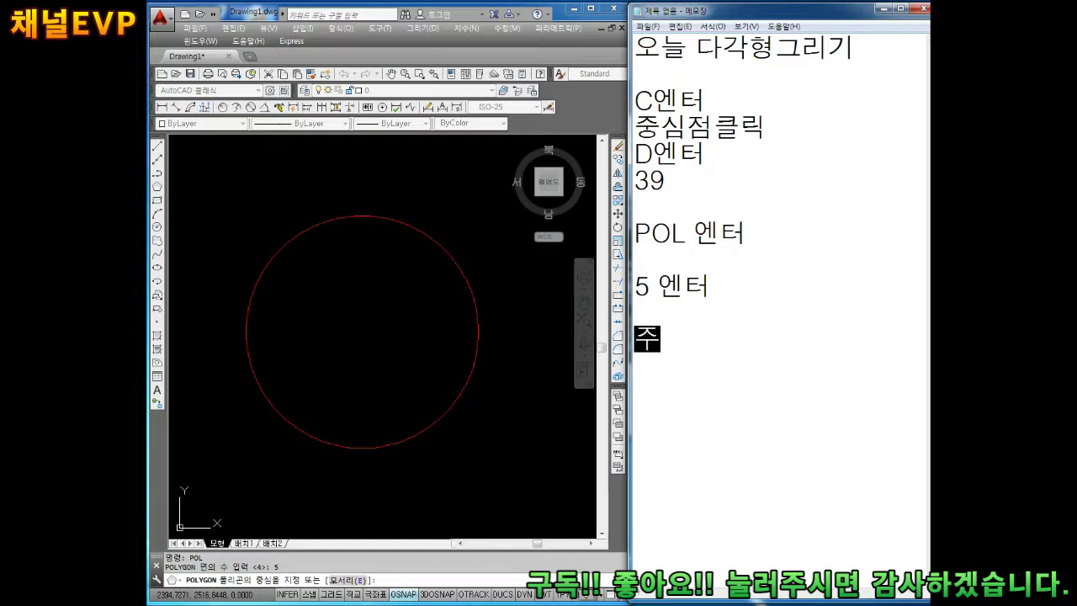
pyautogui.write('릭 ')
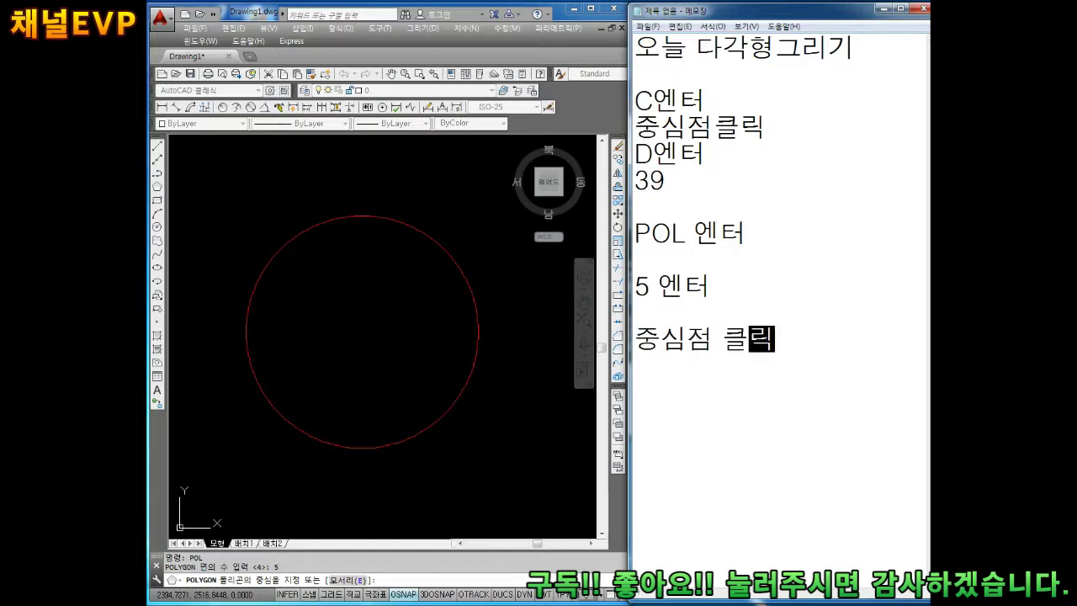
pyautogui.write('우')
pyautogui.press('BackSpace')
pyautogui.press('BackSpace')
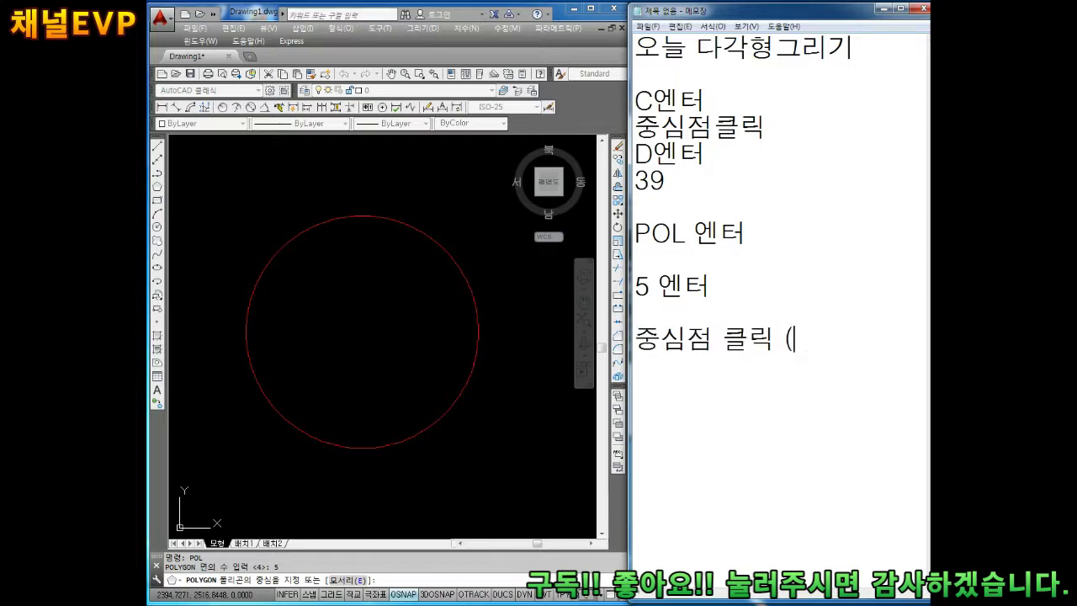
pyautogui.write('원 중ㅅ심)')
pyautogui.press('Return')
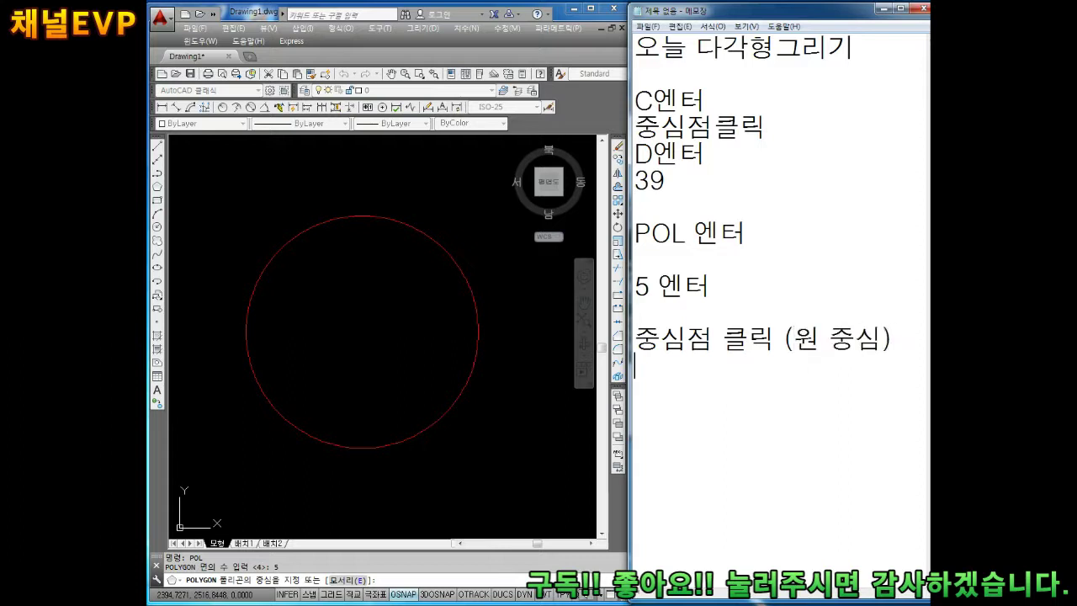
pyautogui.click(316, 360)
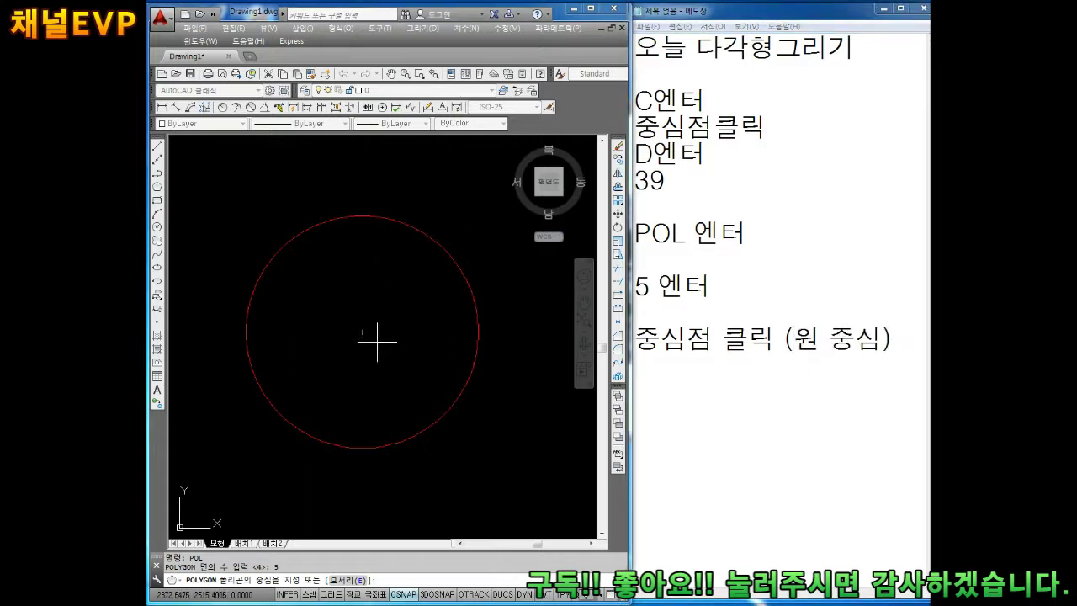
# - Centre the polygon on the circle, note 'C 엔터', and choose the circumscribed option
pyautogui.click(361, 332)
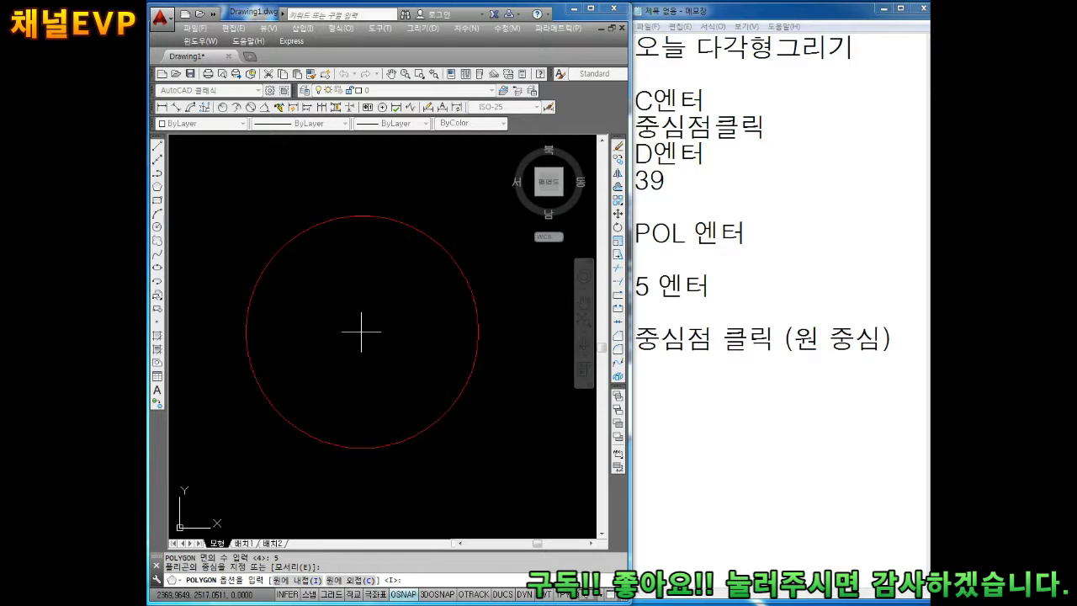
pyautogui.click(694, 380)
pyautogui.write('C')
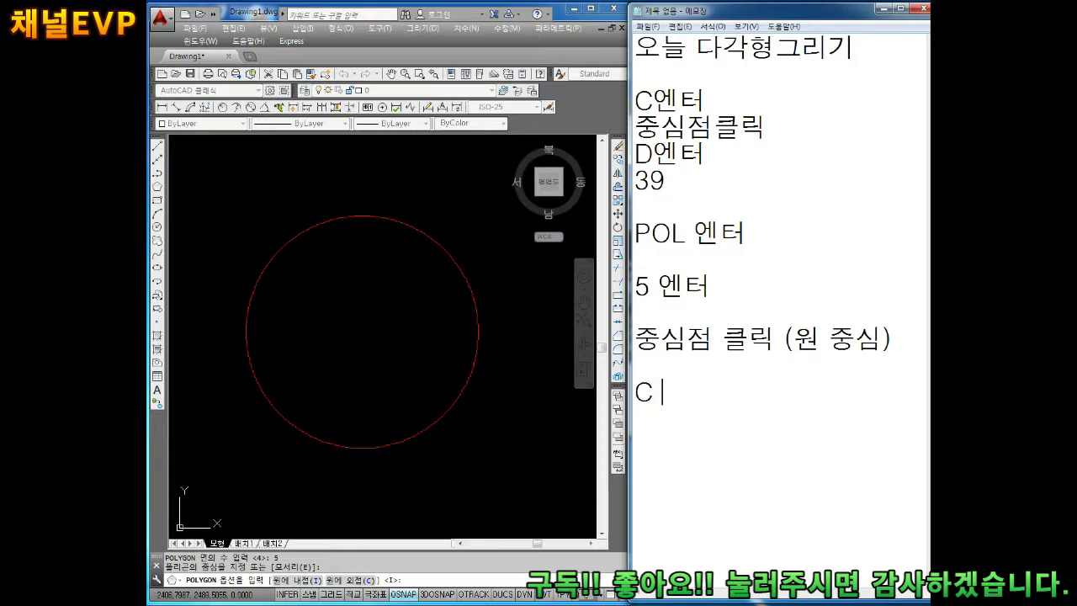
pyautogui.write('엔터')
pyautogui.click(658, 392)
pyautogui.click(324, 331)
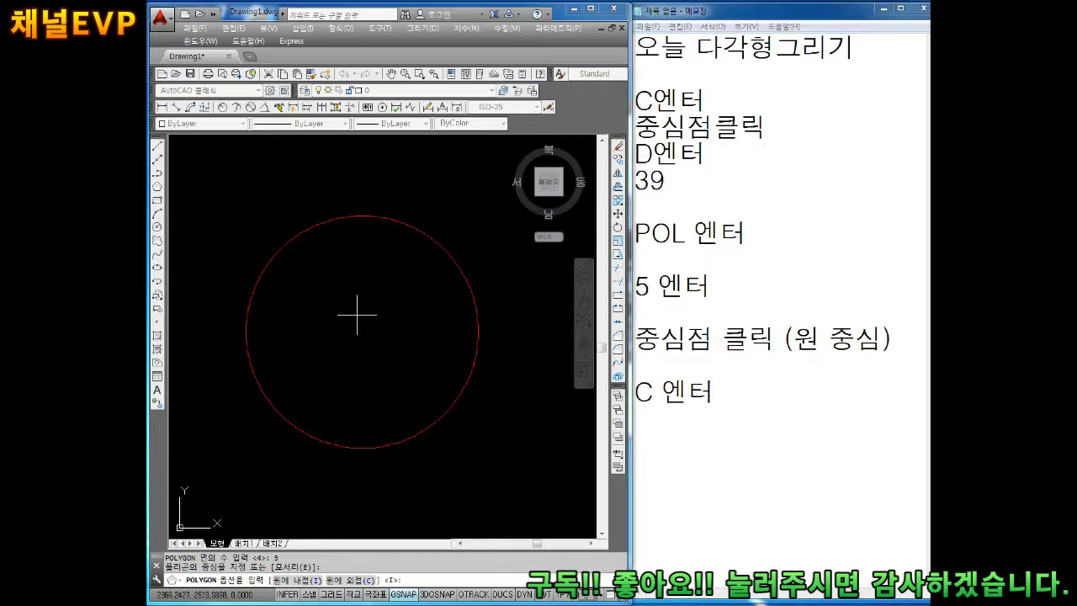
pyautogui.write('c')
pyautogui.press('Return')
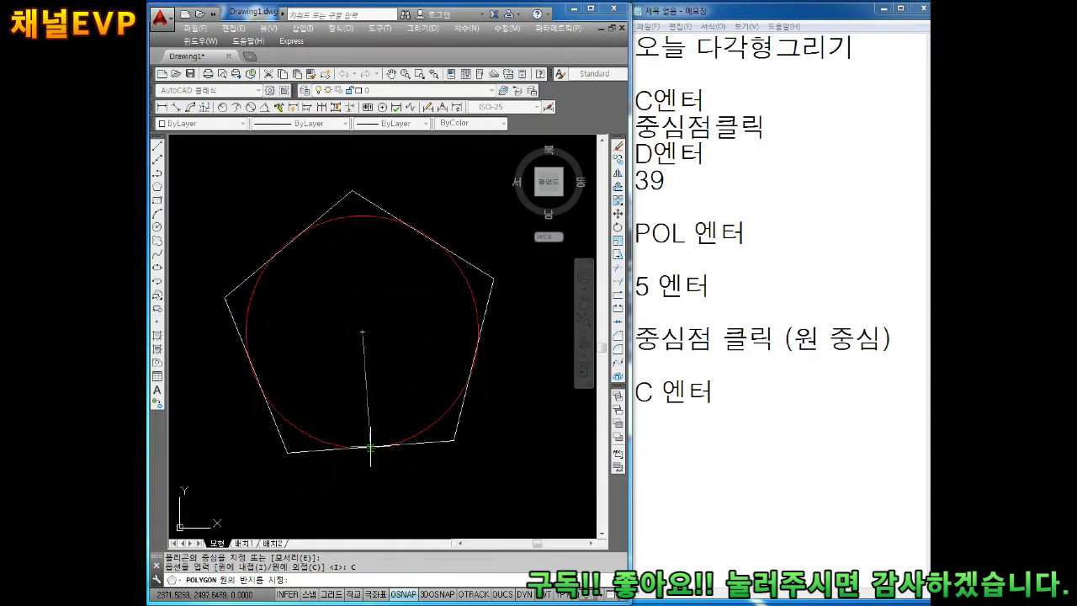
# - Note '6시 방향 클릭' and set the radius at the circle's bottom quadrant
pyautogui.click(707, 431)
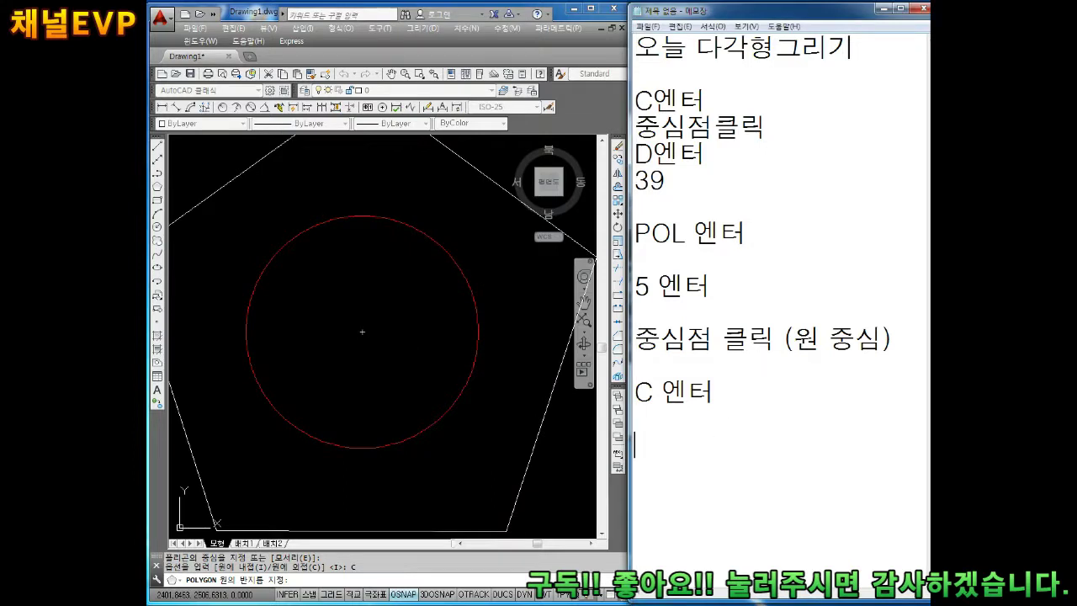
pyautogui.write('6시방향')
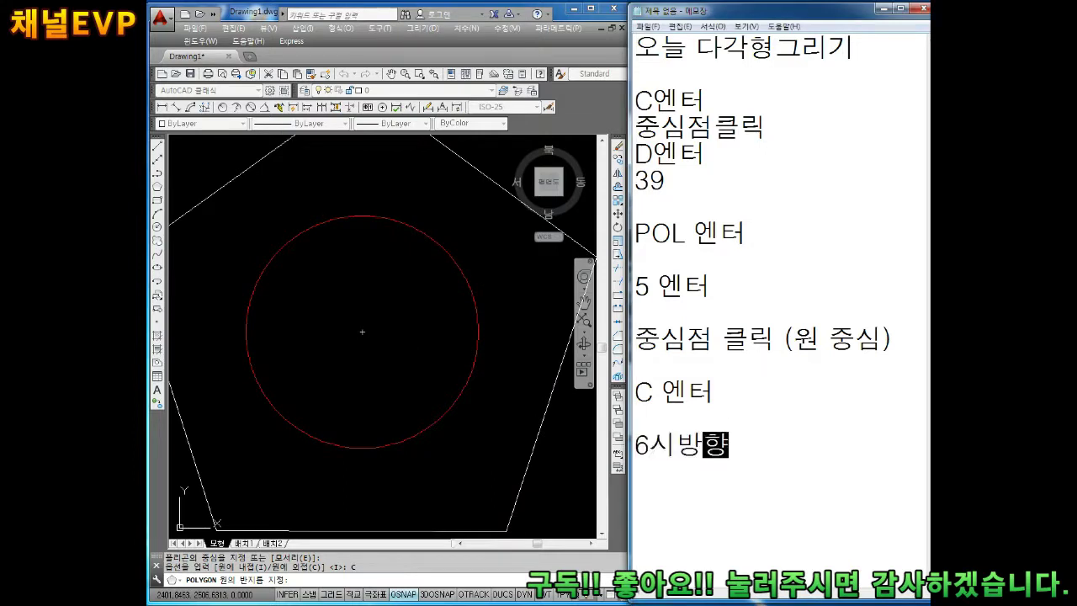
pyautogui.click(680, 445)
pyautogui.write('방향 클릭')
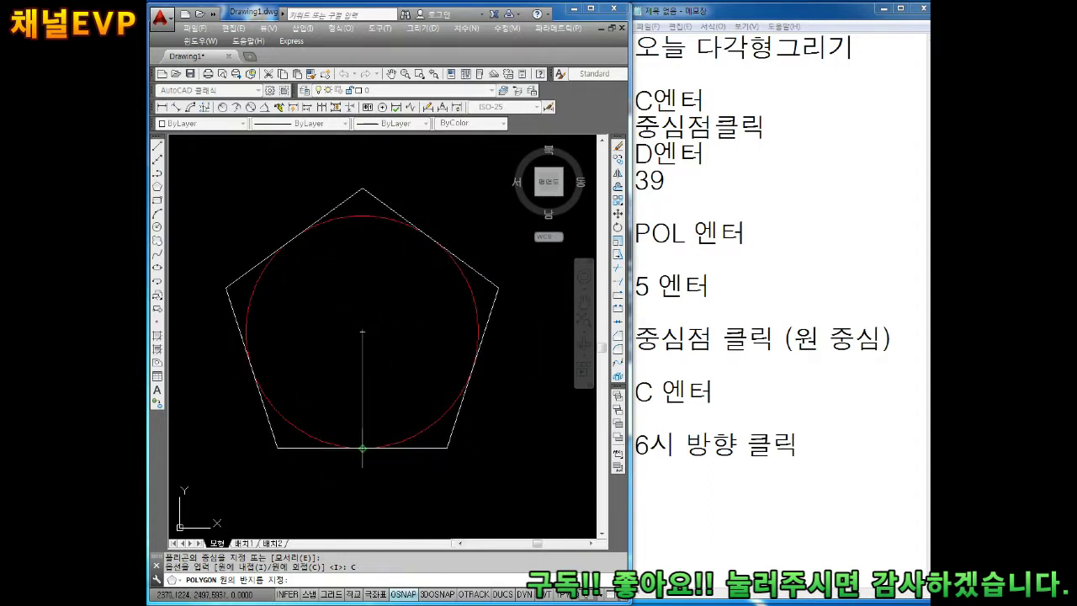
pyautogui.click(363, 448)
# - Append '(사분점)' to the memo line and finish the polygon command
pyautogui.click(810, 472)
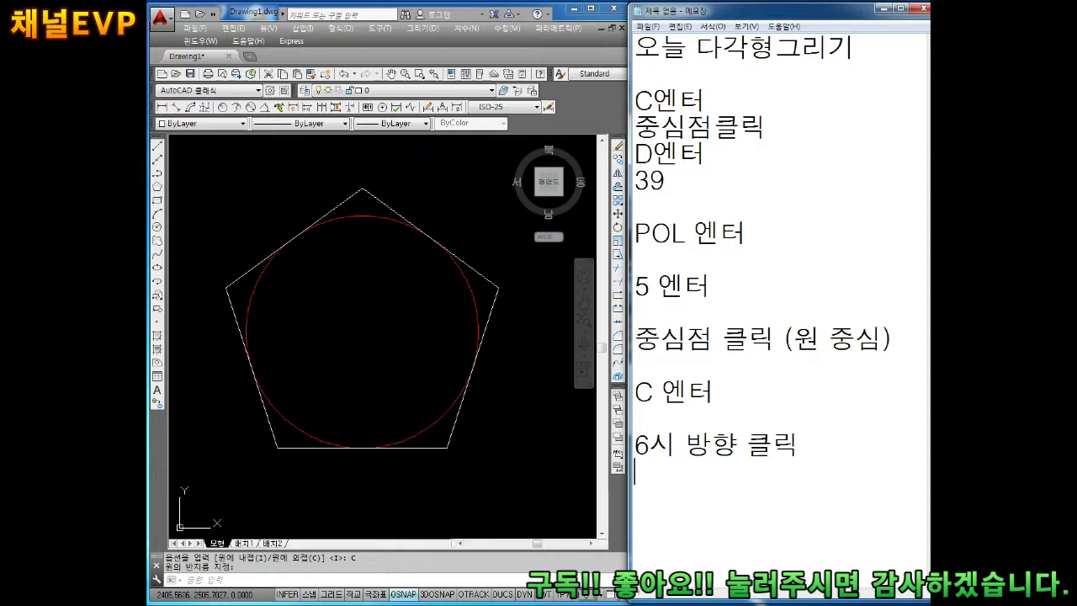
pyautogui.write('(사분점')
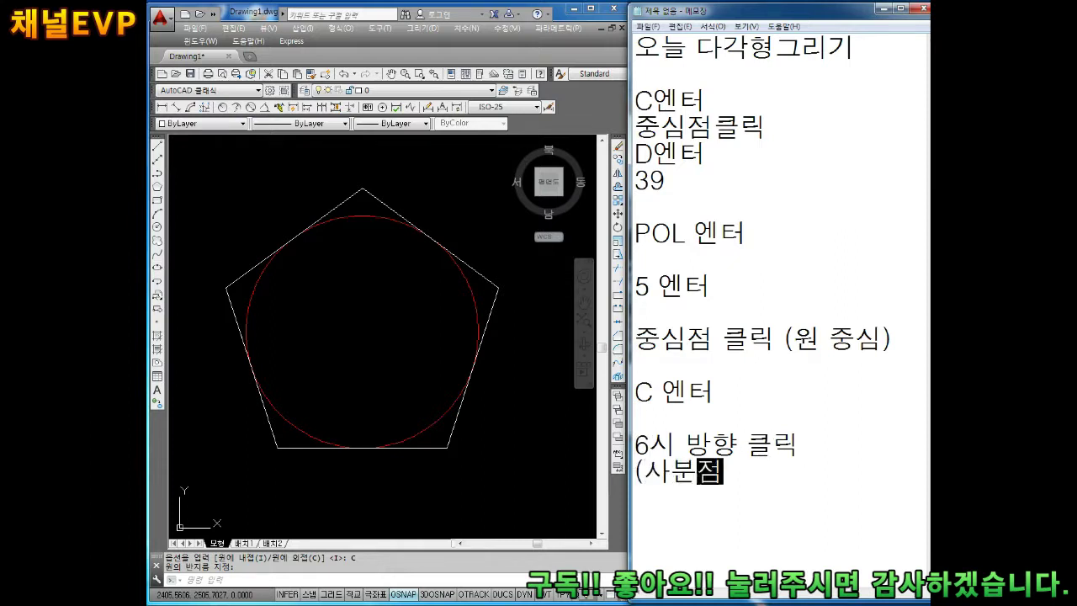
pyautogui.write(')')
pyautogui.press('Return')
pyautogui.press('Return')
pyautogui.press('Return')
pyautogui.click(456, 373)
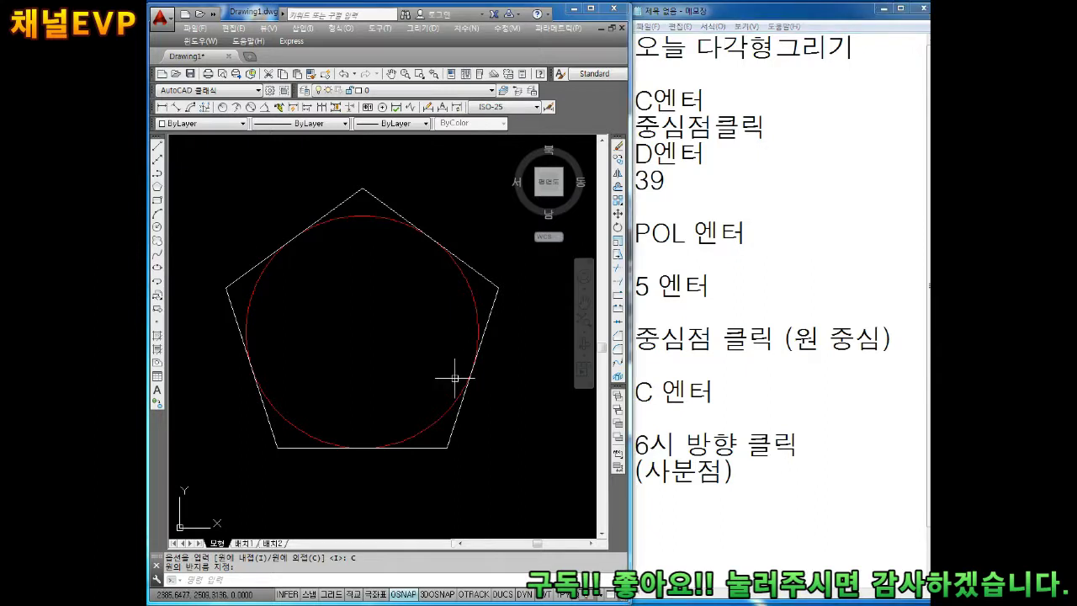
pyautogui.scroll(-2, 447, 344)
pyautogui.press('Escape')
pyautogui.press('Escape')
pyautogui.scroll(-1, 404, 355)
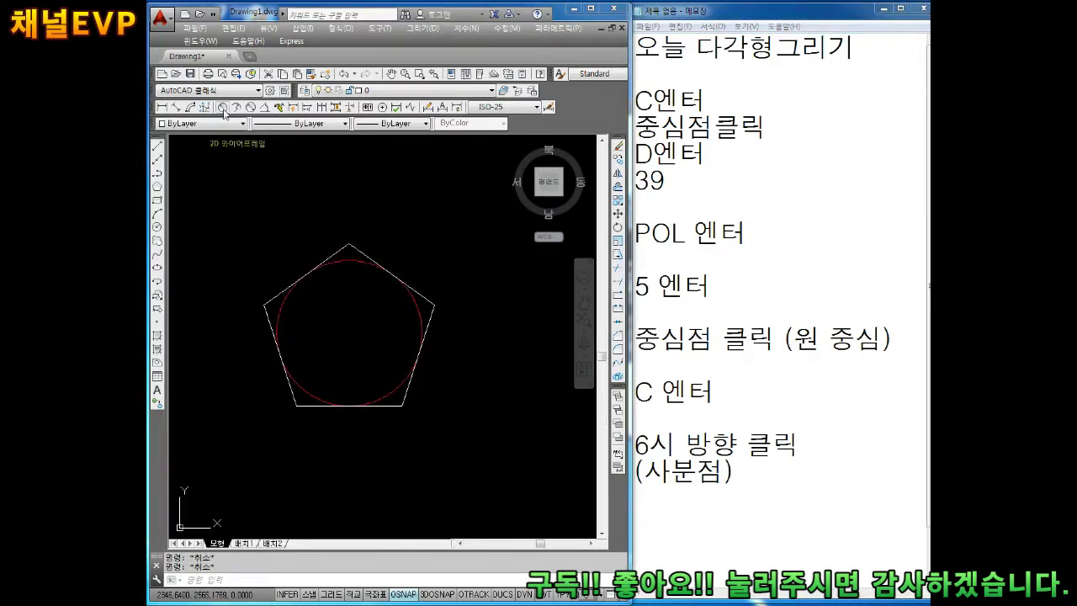
# - Add a Ø39 diameter dimension to the red circle
pyautogui.click(251, 107)
pyautogui.scroll(2, 413, 283)
pyautogui.click(333, 255)
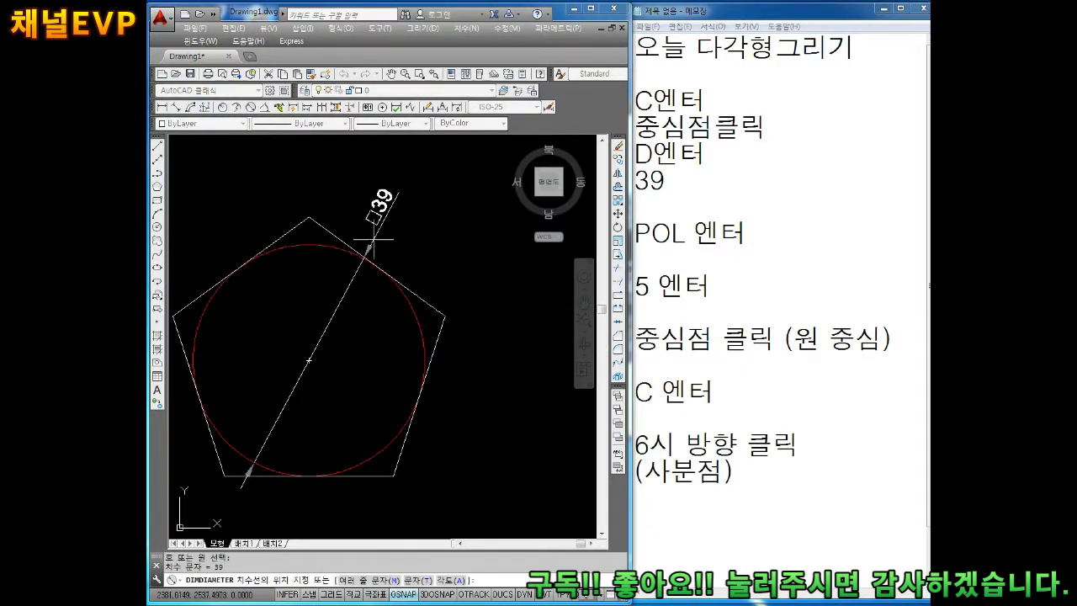
pyautogui.click(410, 232)
pyautogui.doubleClick(404, 223)
pyautogui.press('Escape')
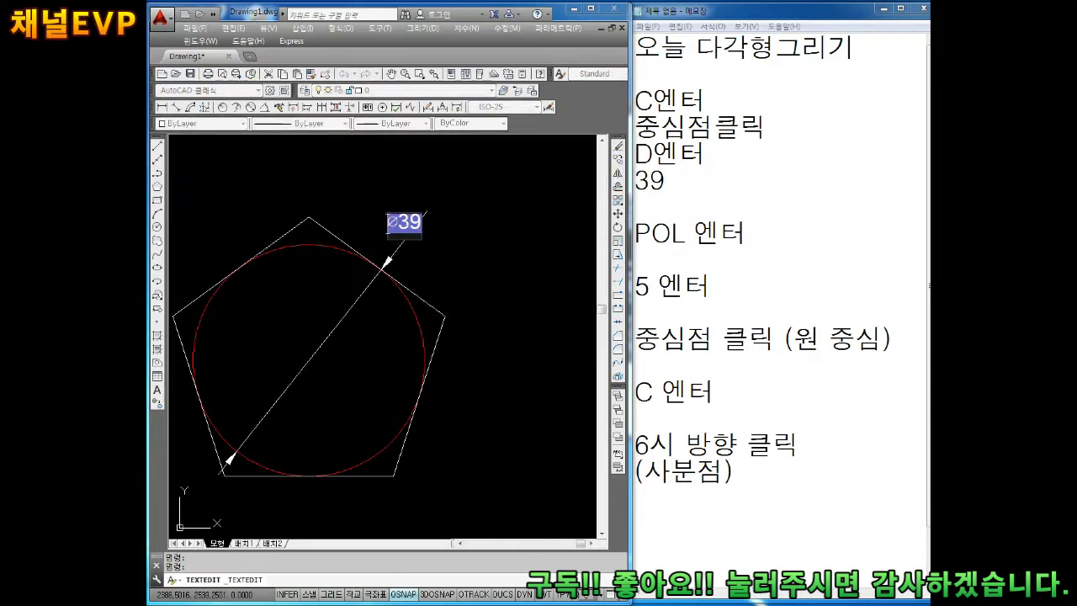
pyautogui.scroll(-2, 457, 264)
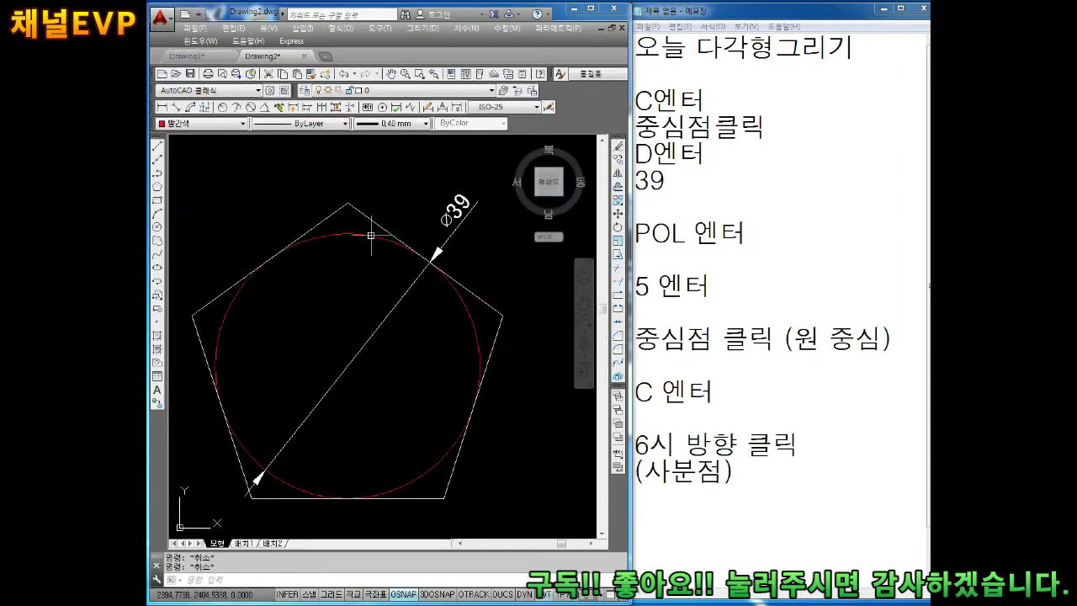
pyautogui.scroll(-2, 392, 308)
pyautogui.scroll(2, 389, 269)
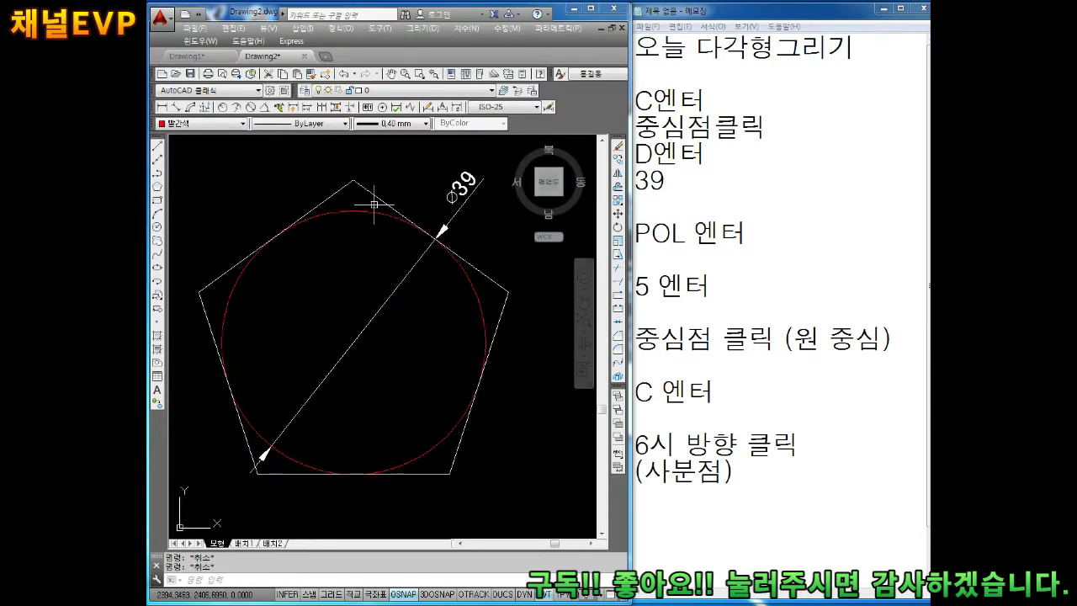
# - Give the red circle the CENTER linetype
pyautogui.click(375, 212)
pyautogui.click(291, 125)
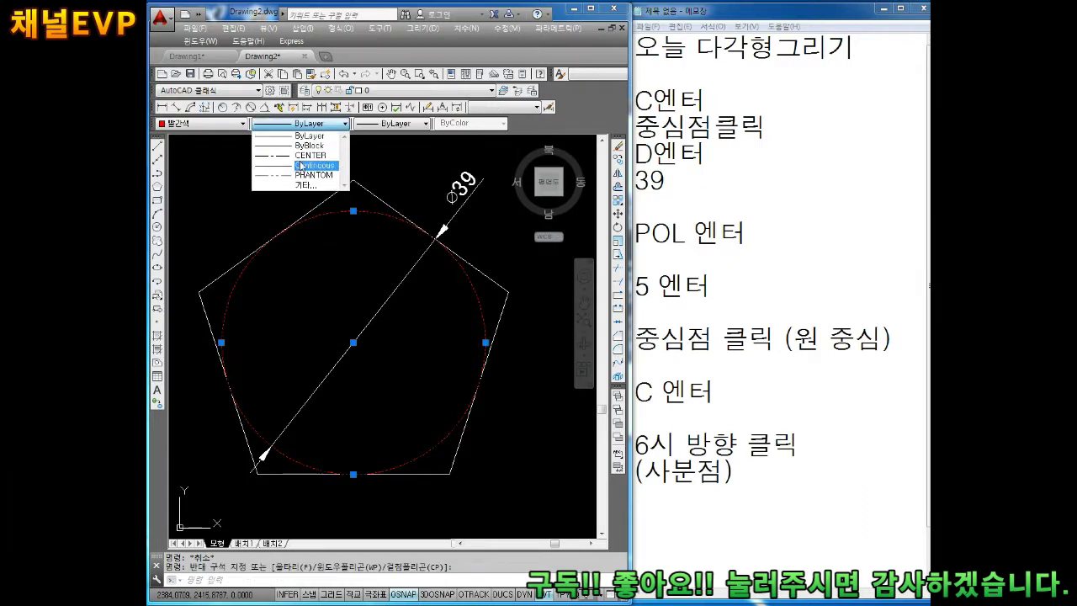
pyautogui.click(310, 155)
pyautogui.press('Escape')
# - Apply a 0.40 mm lineweight to the pentagon, circle and Ø39 dimension
pyautogui.scroll(2, 370, 206)
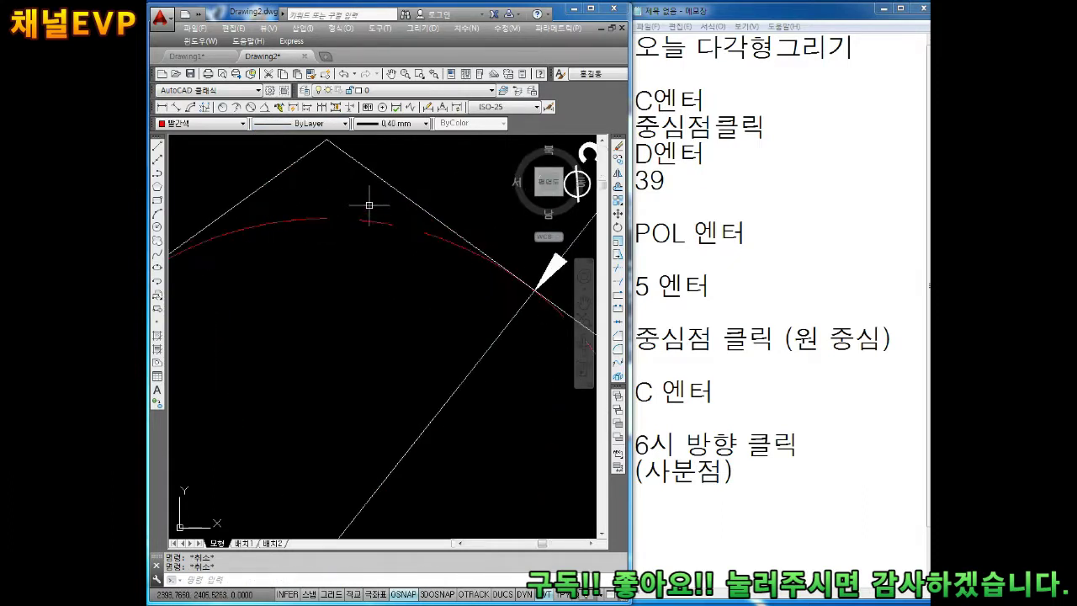
pyautogui.click(374, 190)
pyautogui.scroll(-2, 325, 241)
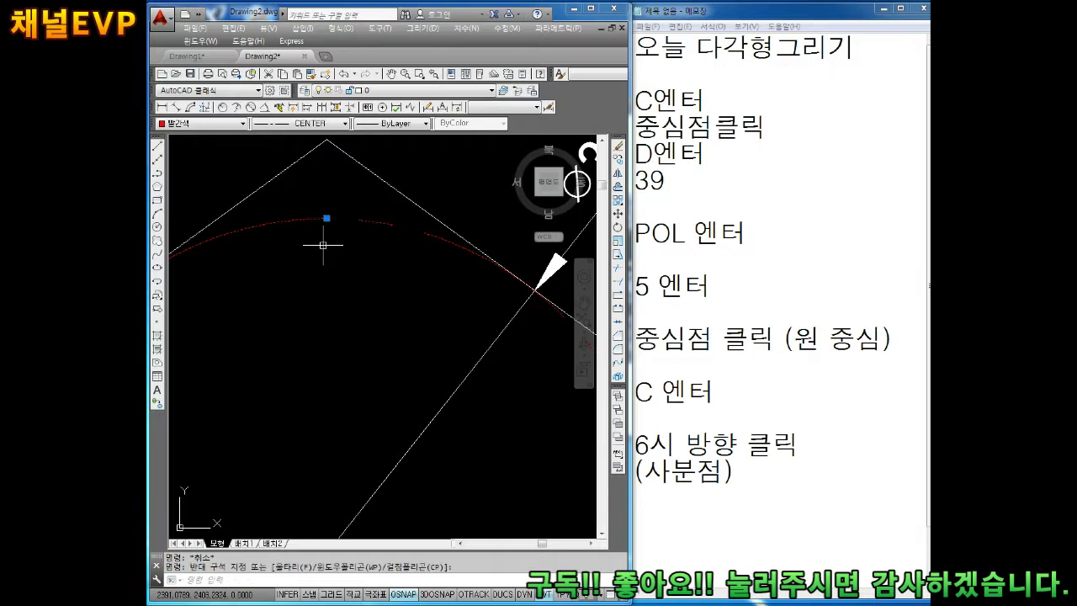
pyautogui.scroll(-1, 325, 241)
pyautogui.press('Escape')
pyautogui.click(461, 169)
pyautogui.click(172, 431)
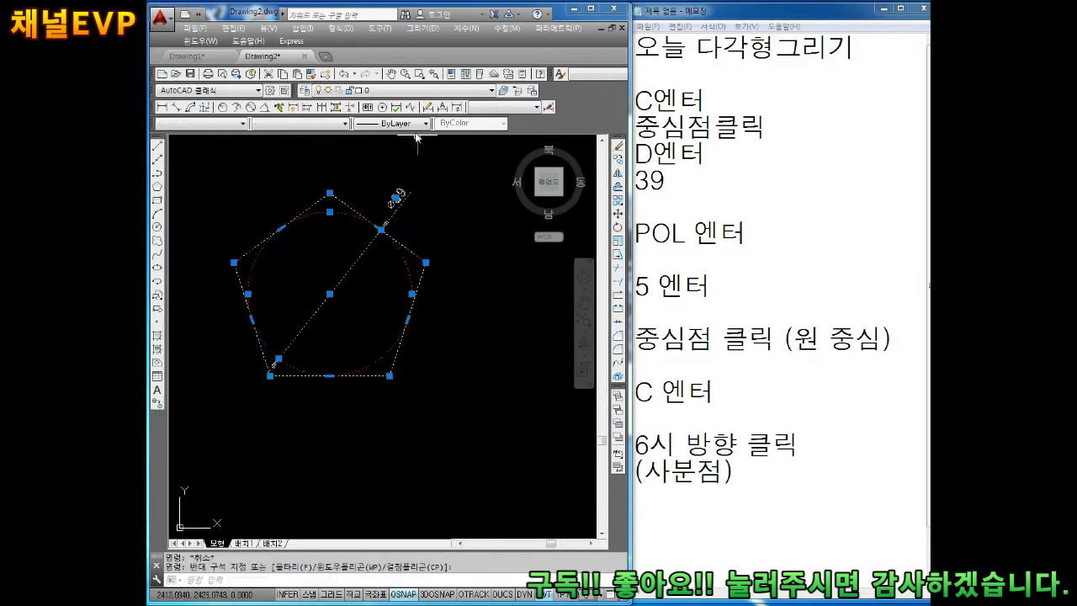
pyautogui.click(391, 123)
pyautogui.click(404, 157)
pyautogui.press('Escape')
pyautogui.scroll(2, 323, 240)
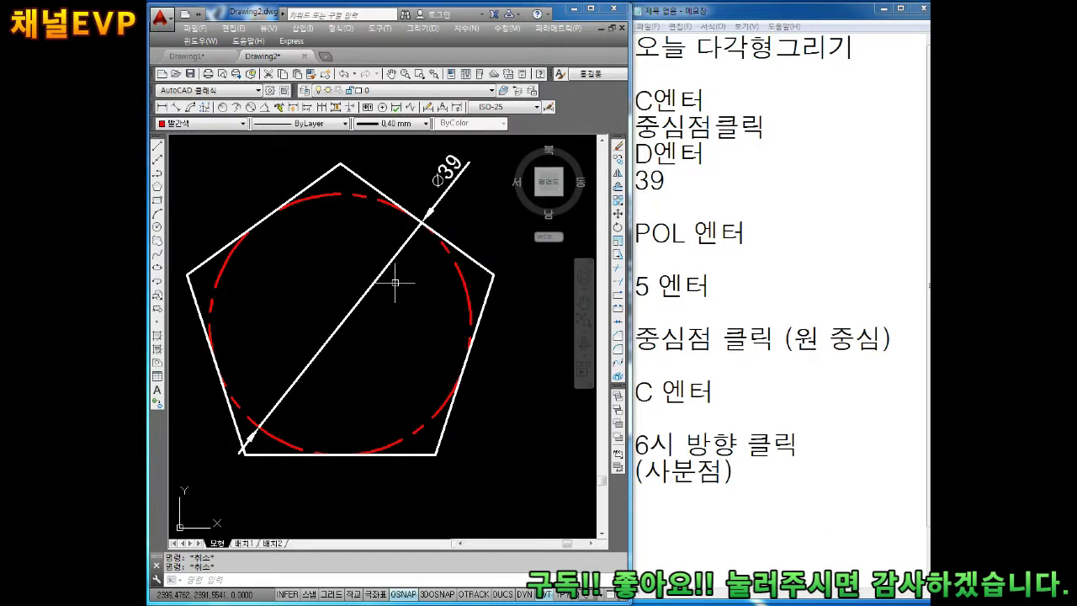
pyautogui.scroll(-2, 395, 295)
pyautogui.scroll(-1, 378, 288)
pyautogui.scroll(-2, 363, 274)
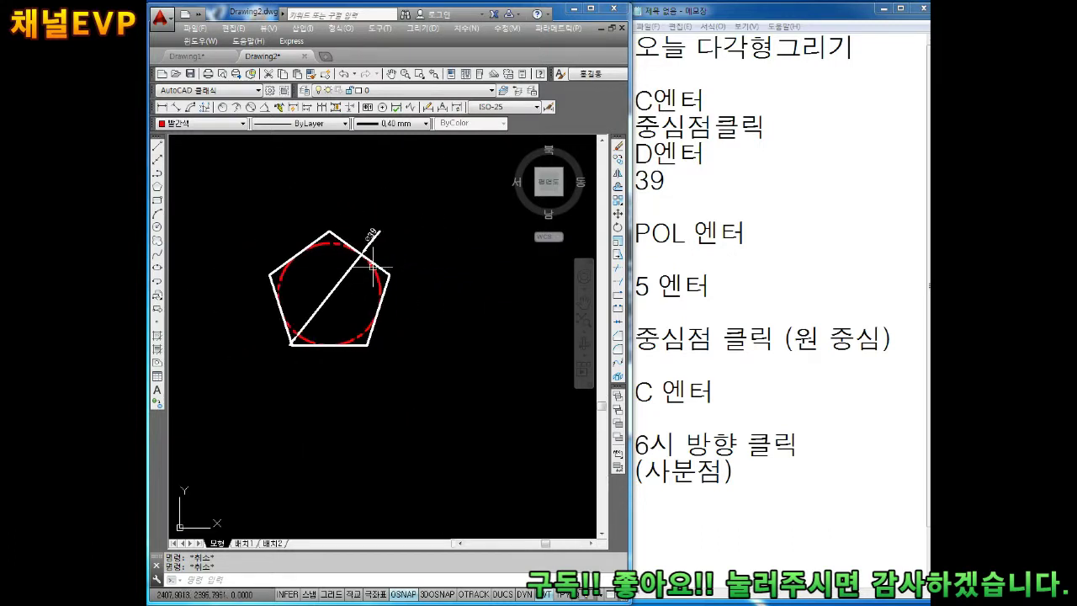
# - Add the lines C엔터, 중심점 클릭, D엔터 and 44 below the 사분점 step
pyautogui.click(774, 513)
pyautogui.press('Return')
pyautogui.press('Return')
pyautogui.press('Return')
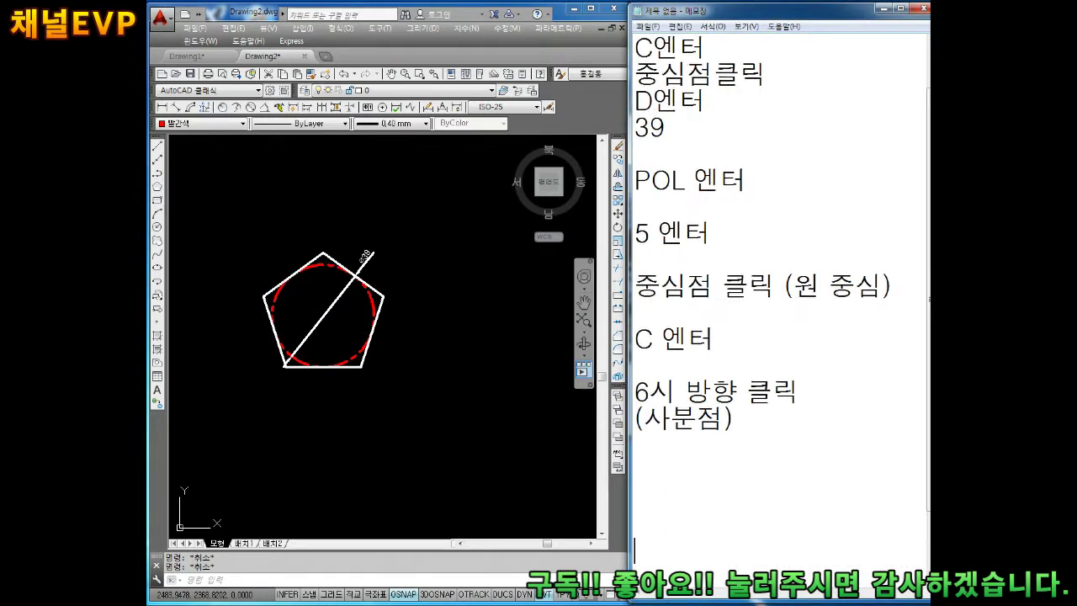
pyautogui.scroll(-1, 776, 519)
pyautogui.write('C')
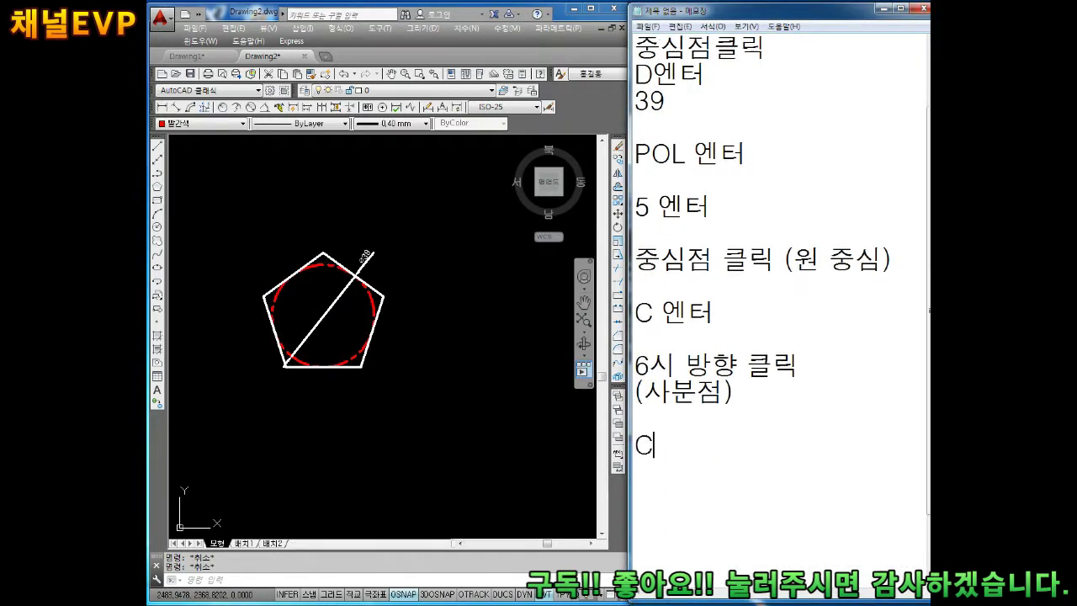
pyautogui.write('엔터')
pyautogui.press('Return')
pyautogui.write('중')
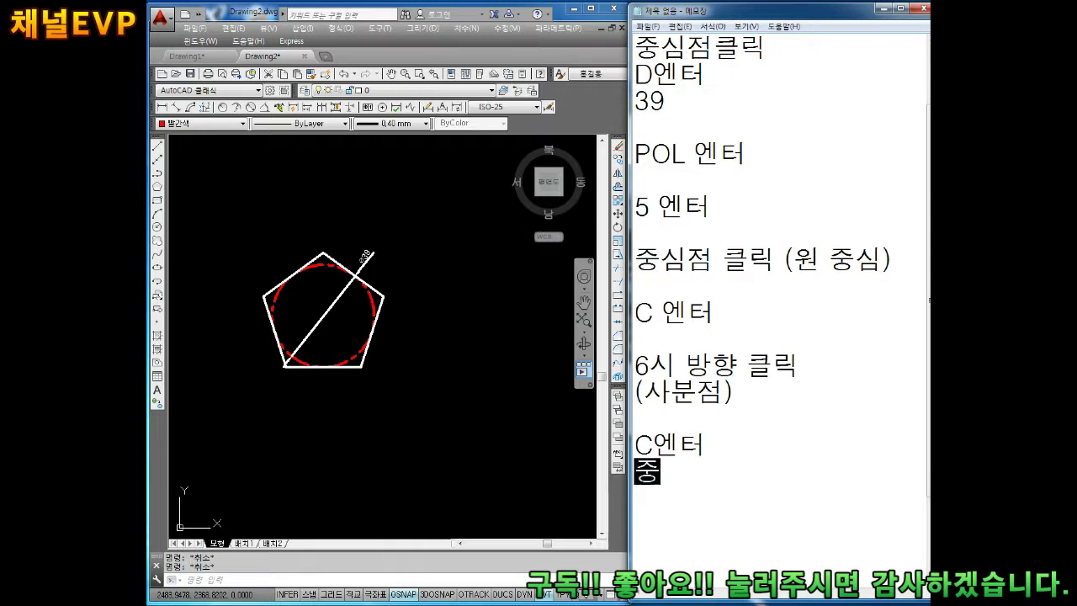
pyautogui.write('심점 클릭')
pyautogui.press('Return')
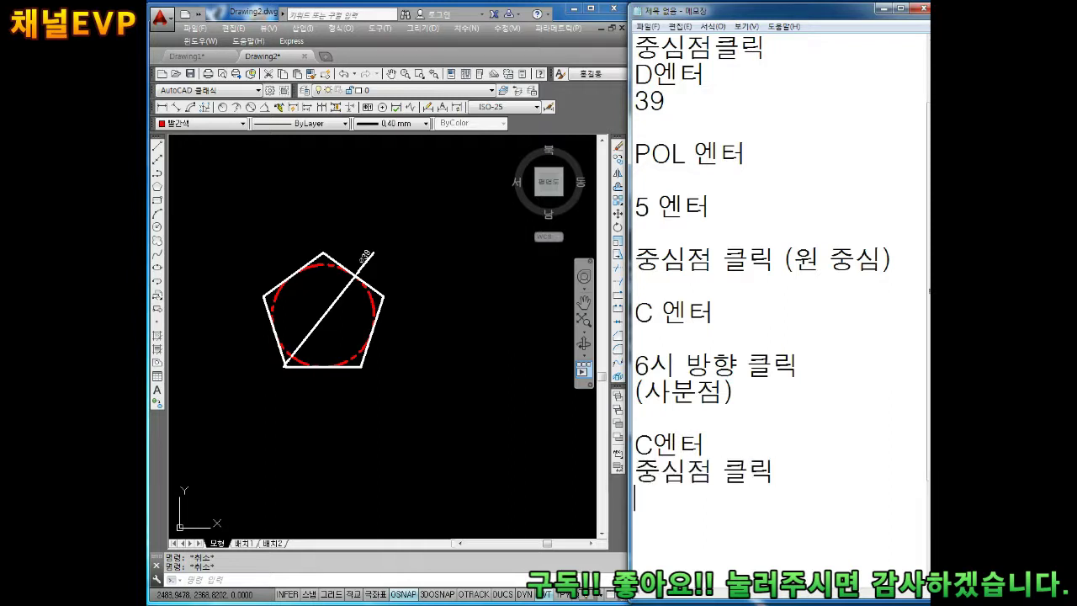
pyautogui.write('D엔')
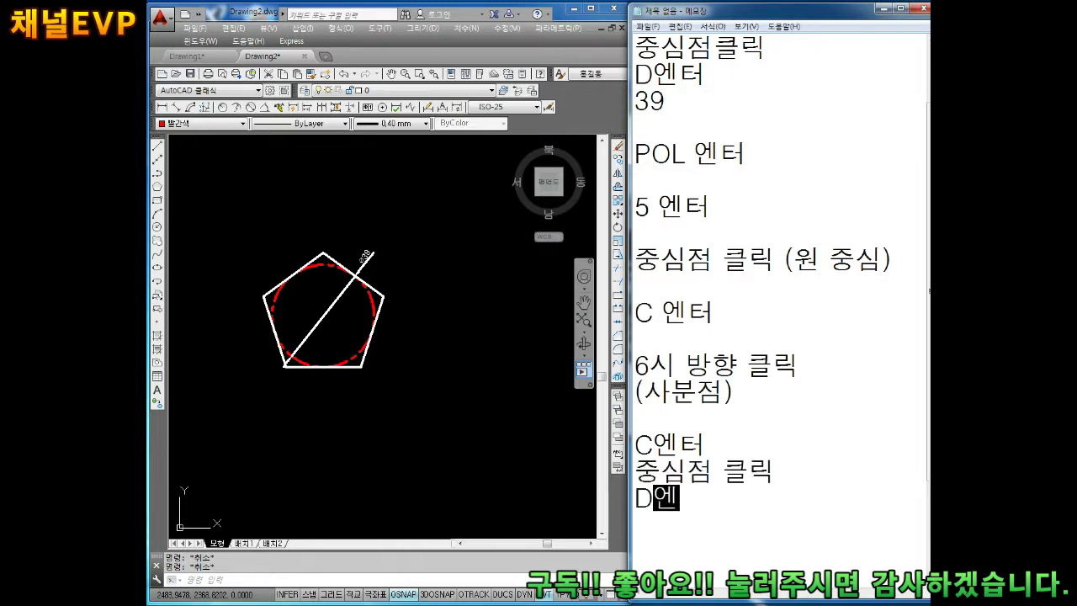
pyautogui.write('터')
pyautogui.press('Return')
pyautogui.write('44')
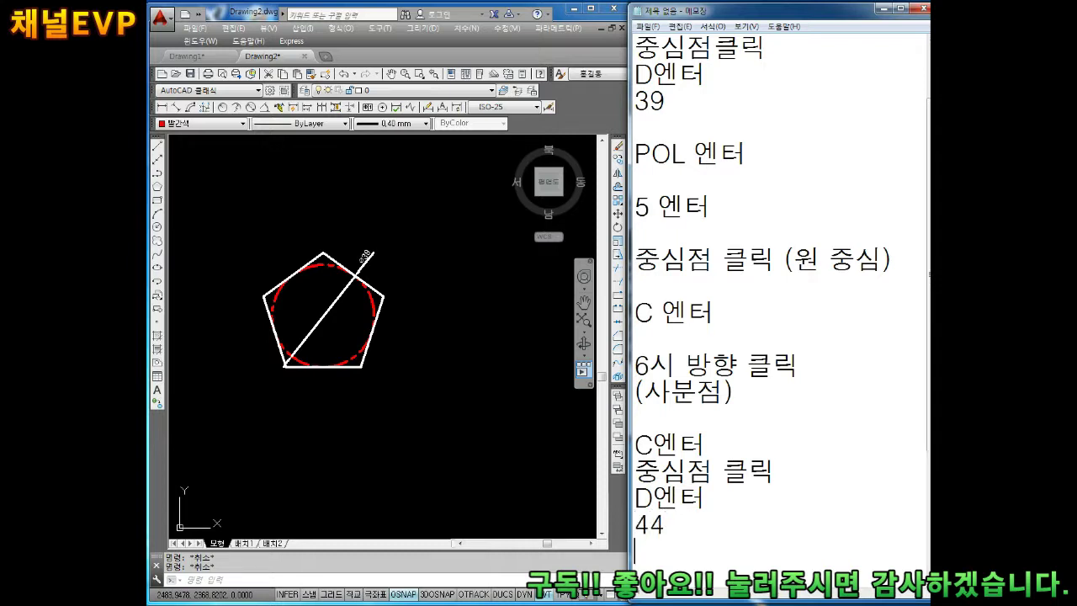
pyautogui.press('Return')
pyautogui.press('Return')
pyautogui.press('Return')
pyautogui.press('Return')
pyautogui.press('Return')
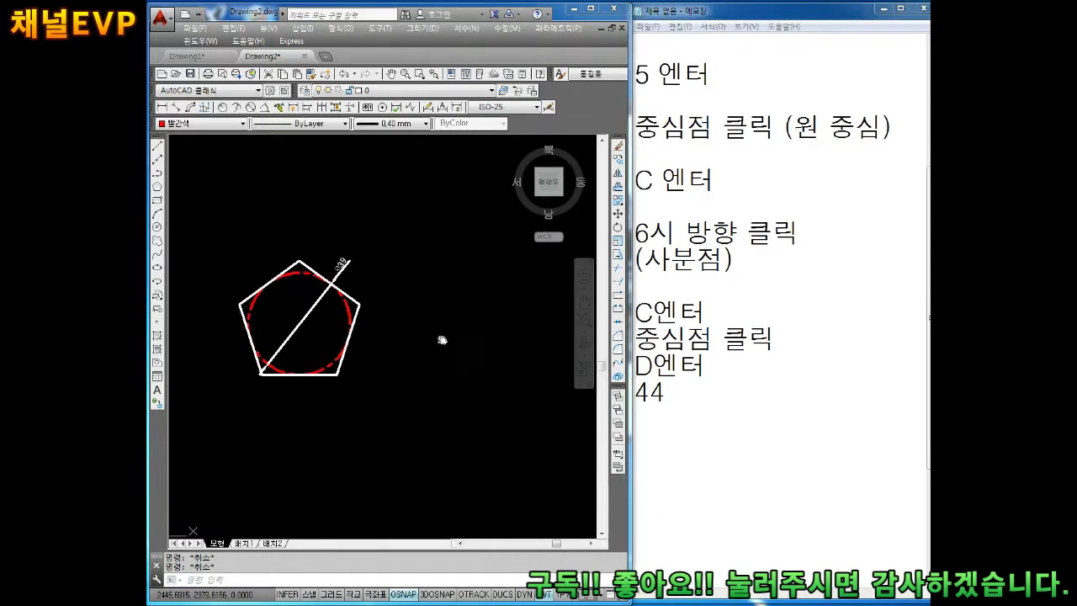
# - Shift the drawing left and cancel an accidental paste
pyautogui.moveTo(460, 349); pyautogui.dragTo(405, 358, button='middle')
pyautogui.hotkey('ctrl', 'v')
pyautogui.press('Escape')
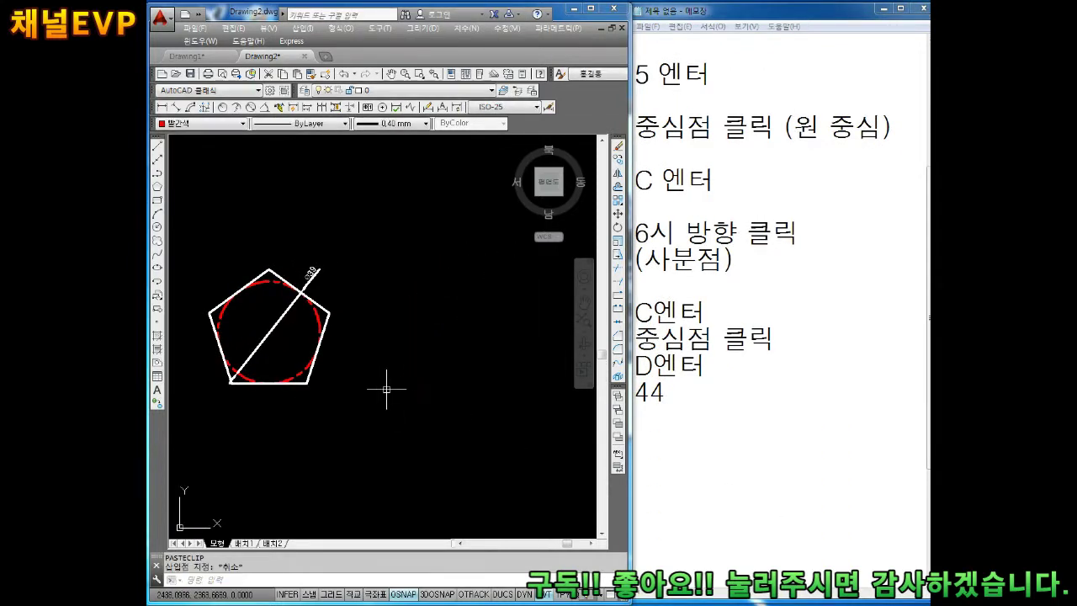
pyautogui.press('Escape')
pyautogui.press('Escape')
# - Draw a 44-diameter circle centred to the right of the pentagon
pyautogui.write('c')
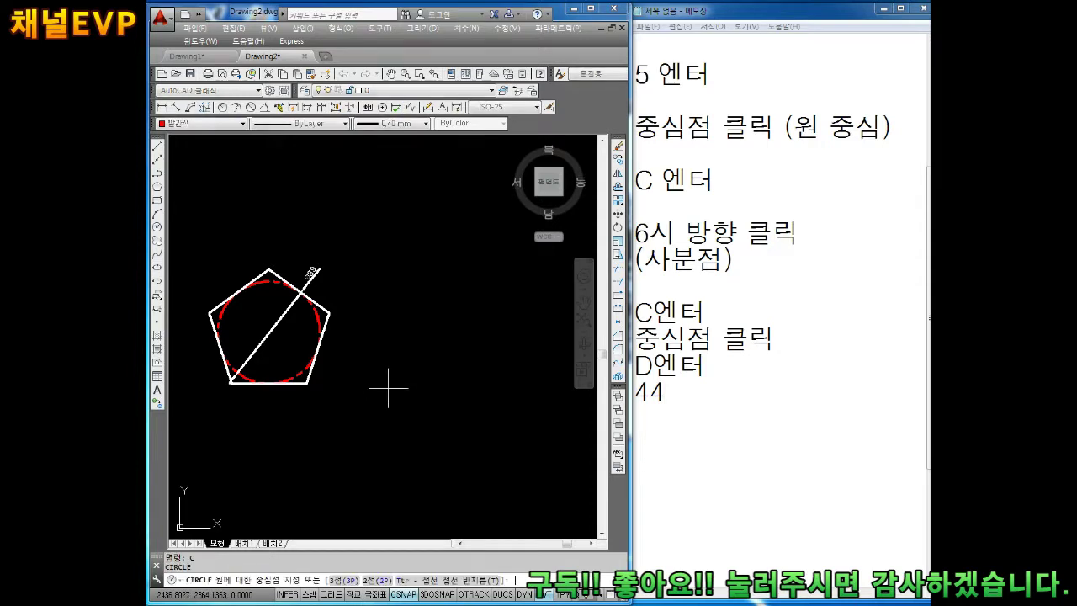
pyautogui.press('Return')
pyautogui.click(435, 329)
pyautogui.write('D')
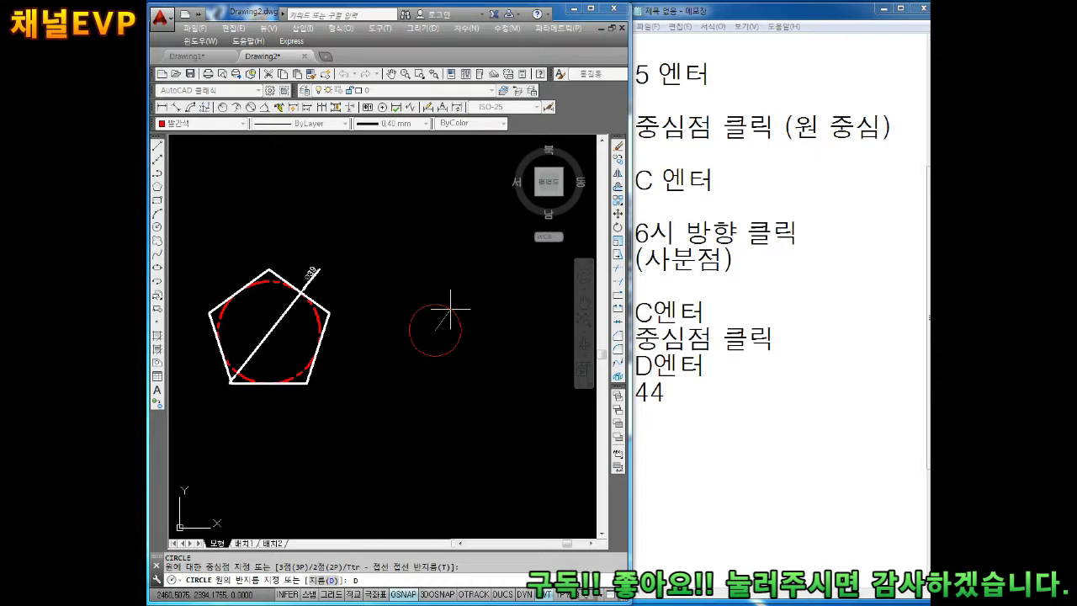
pyautogui.press('Return')
pyautogui.write('4')
pyautogui.press('Return')
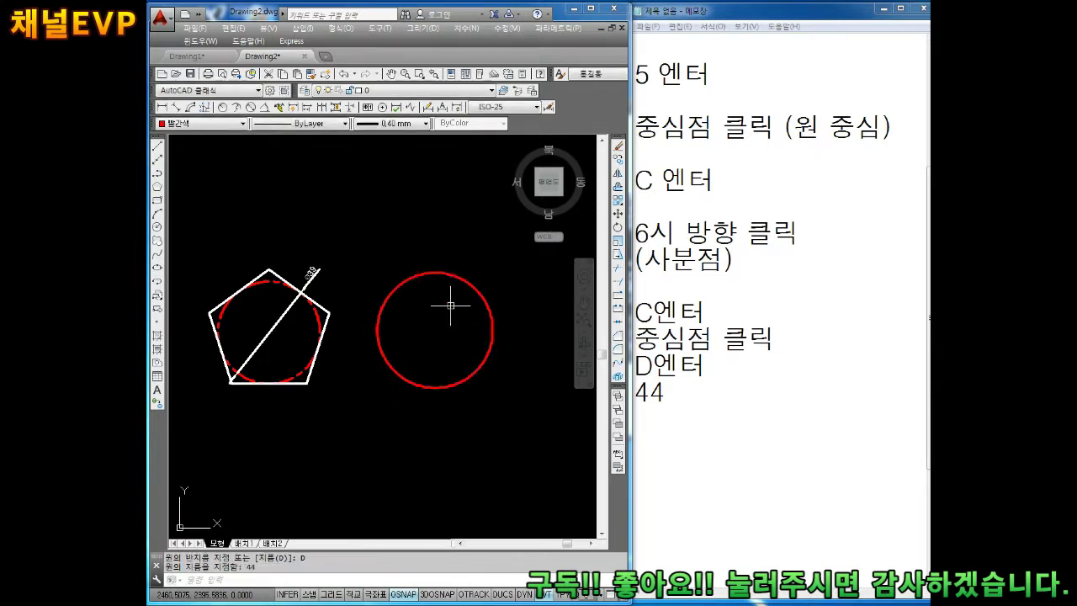
pyautogui.press('Escape')
pyautogui.press('Escape')
# - Set the new 44-diameter circle's linetype to CENTER
pyautogui.scroll(2, 459, 290)
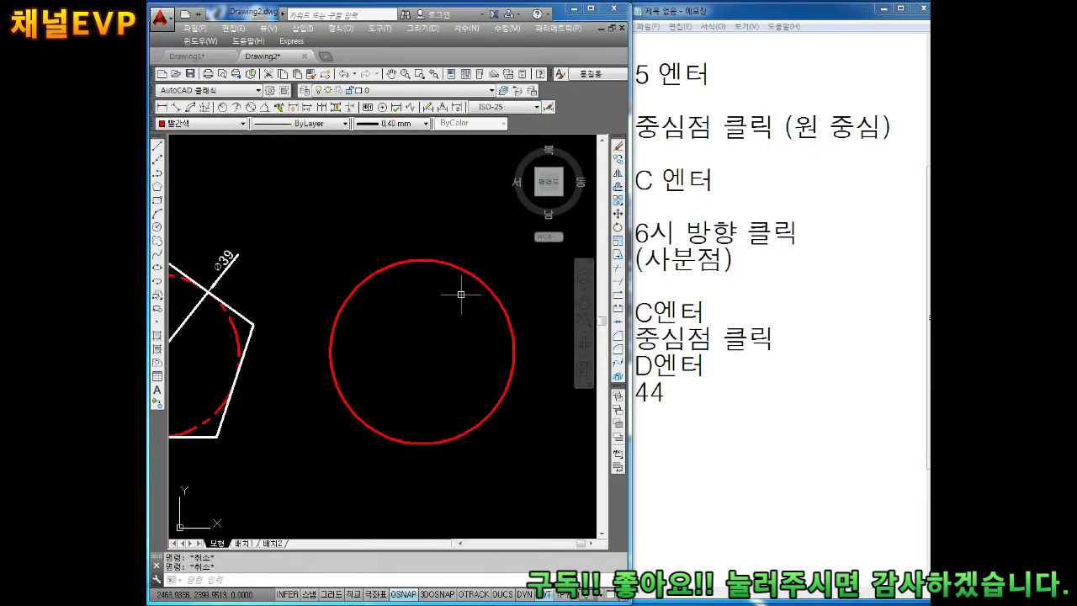
pyautogui.moveTo(454, 217); pyautogui.dragTo(404, 257)
pyautogui.click(301, 123)
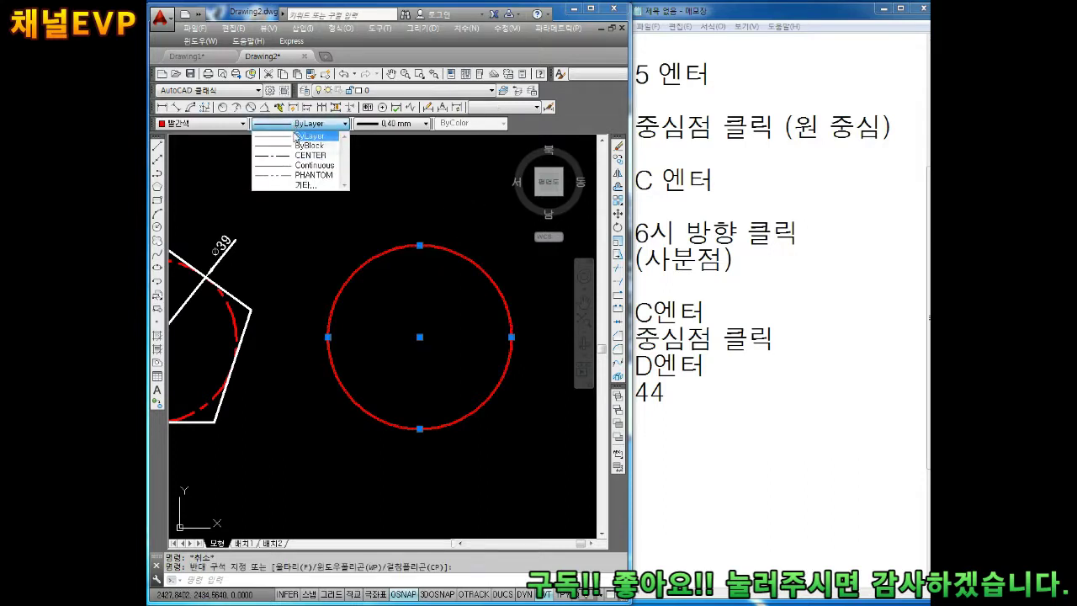
pyautogui.click(311, 157)
pyautogui.press('Escape')
pyautogui.scroll(-1, 365, 284)
pyautogui.scroll(-2, 385, 252)
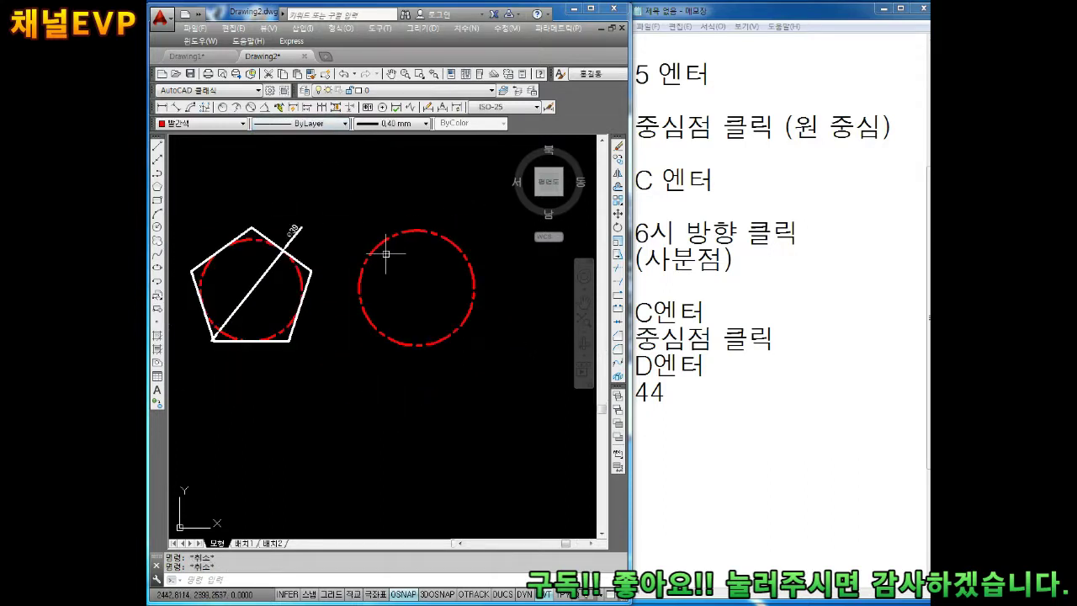
pyautogui.scroll(1, 370, 269)
pyautogui.scroll(4, 359, 280)
pyautogui.scroll(-1, 383, 299)
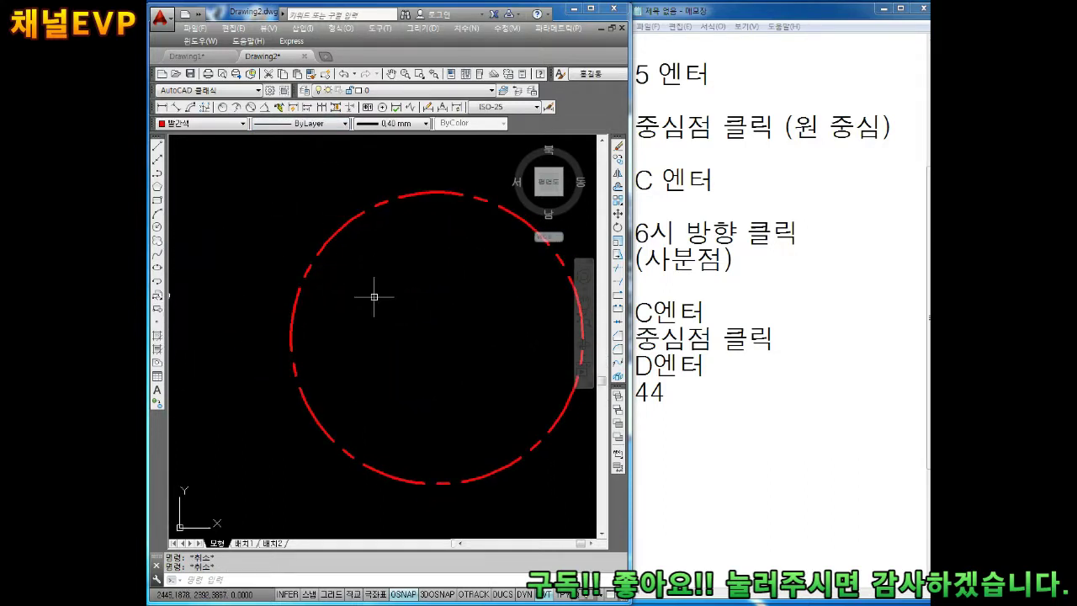
pyautogui.scroll(-2, 373, 294)
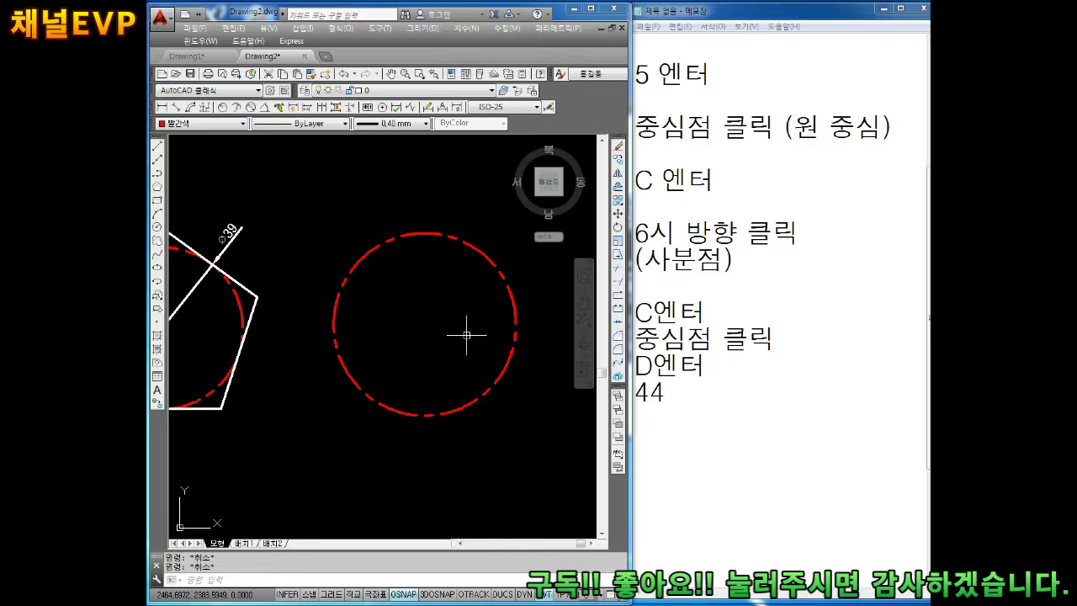
# - Add 'POL엔터' and a '3' line to the Notepad step list
pyautogui.click(721, 455)
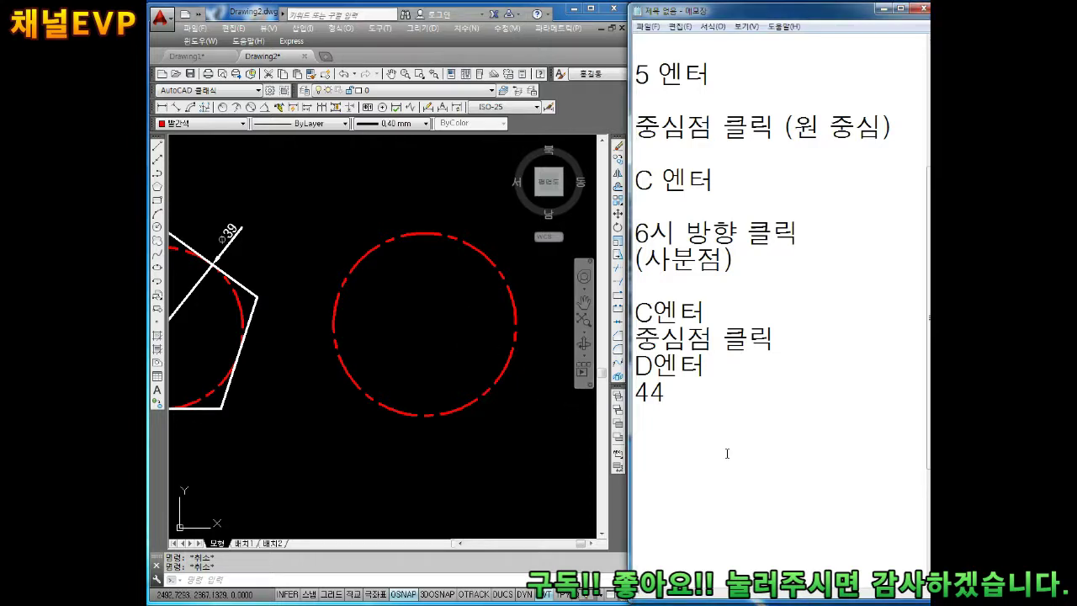
pyautogui.write('PO니')
pyautogui.press('BackSpace')
pyautogui.write('L엔터')
pyautogui.press('Return')
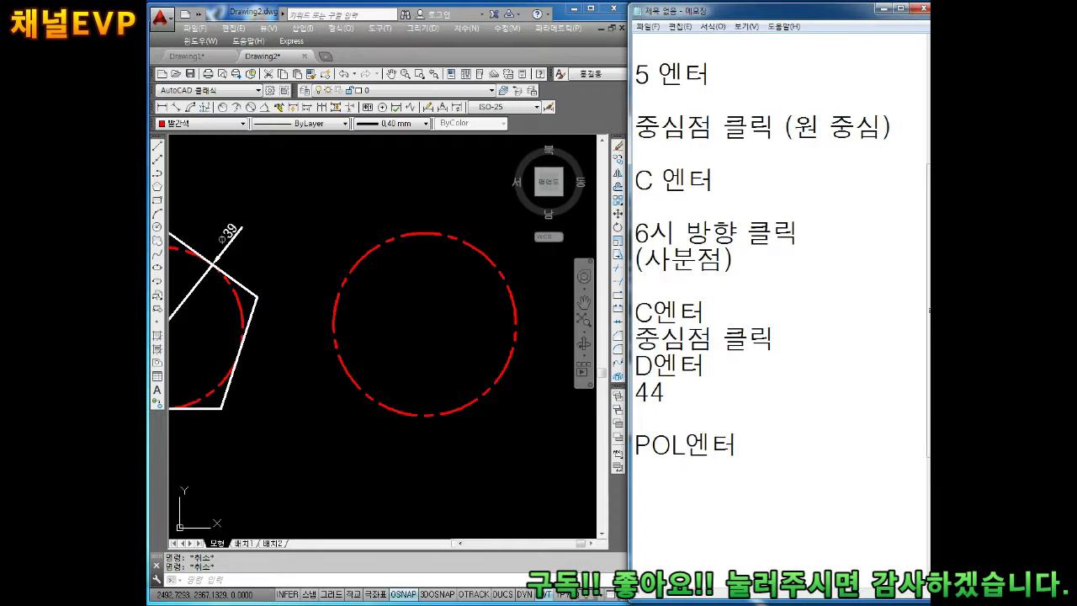
pyautogui.write('WNDTLA')
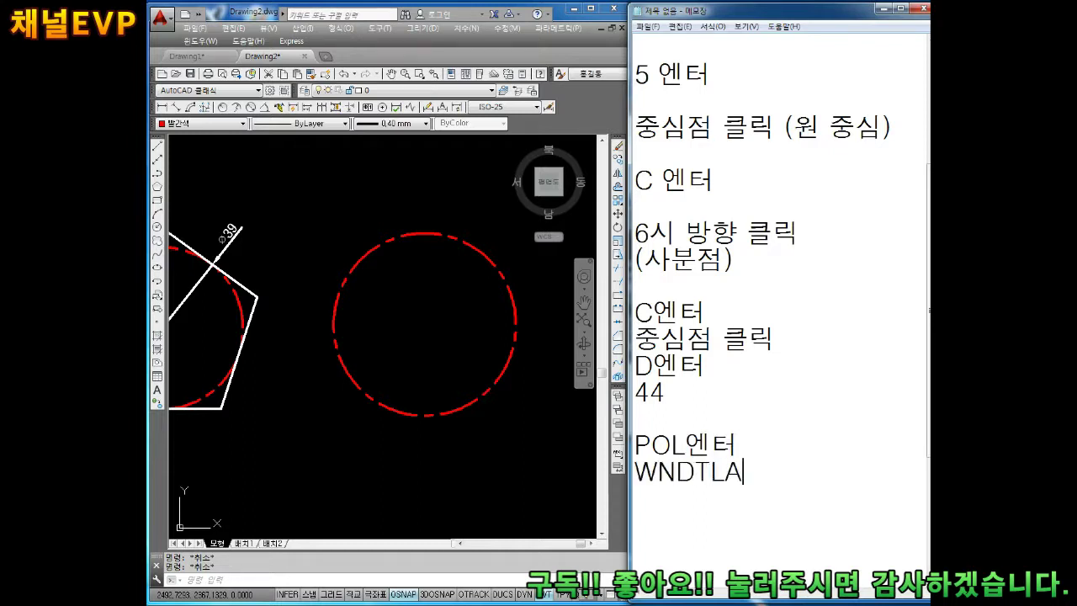
pyautogui.press('BackSpace')
pyautogui.press('BackSpace')
pyautogui.press('BackSpace')
pyautogui.press('BackSpace')
pyautogui.press('BackSpace')
pyautogui.press('BackSpace')
pyautogui.write('중')
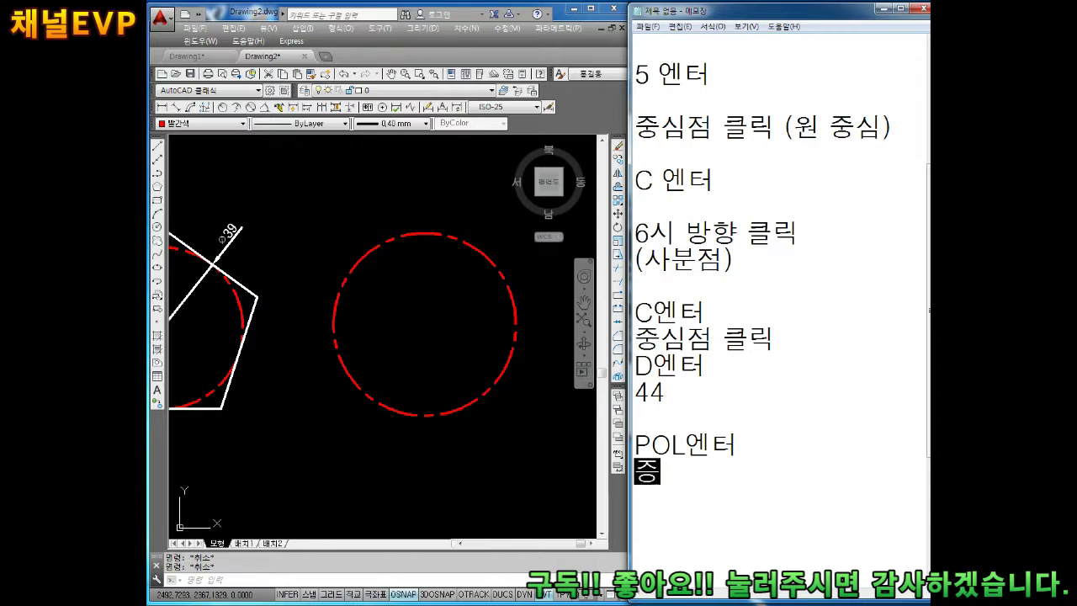
pyautogui.press('BackSpace')
pyautogui.press('BackSpace')
pyautogui.press('BackSpace')
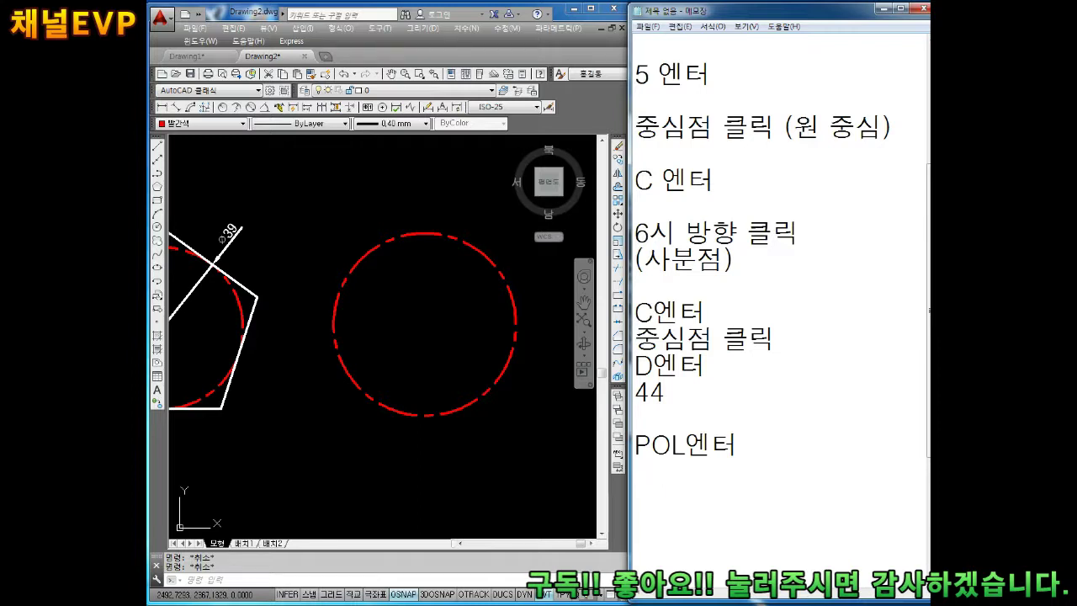
pyautogui.write('3')
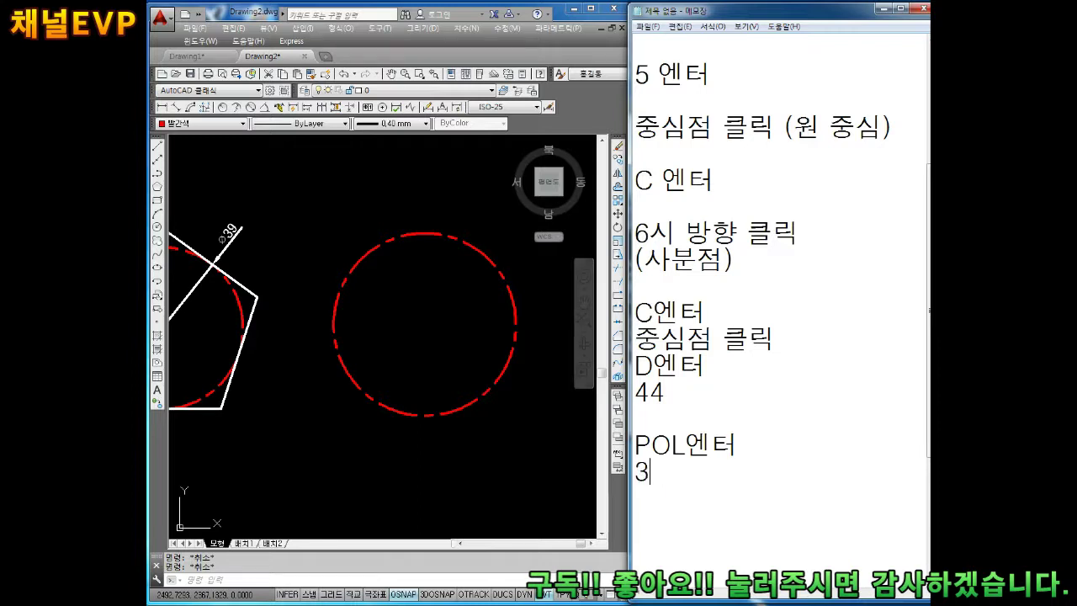
# - Start the POLYGON command in AutoCAD, then delete the blank line after 3 in Notepad
pyautogui.click(403, 305)
pyautogui.write('POL')
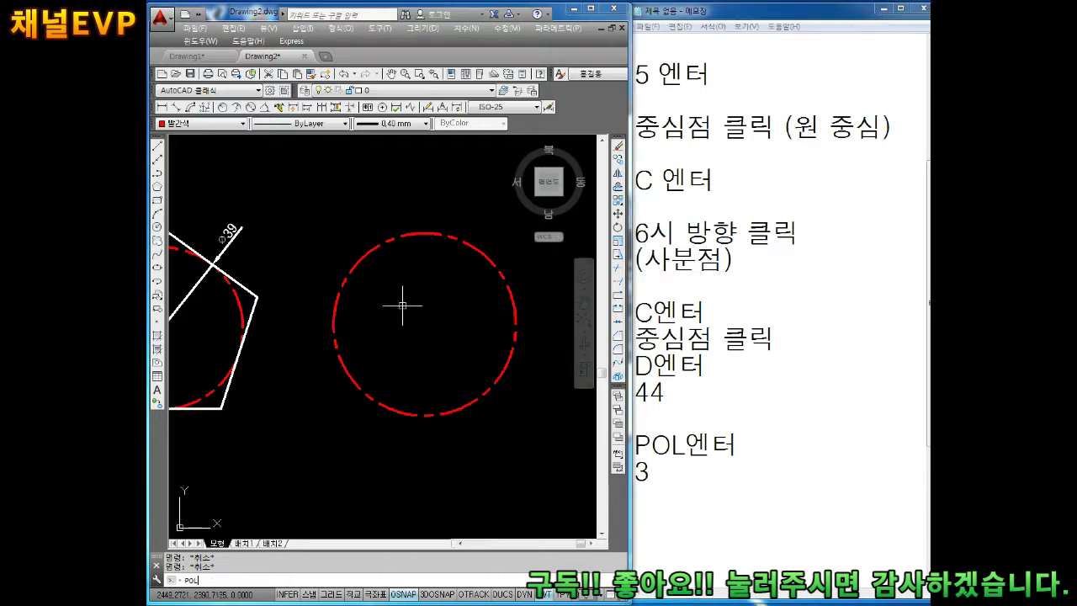
pyautogui.press('Return')
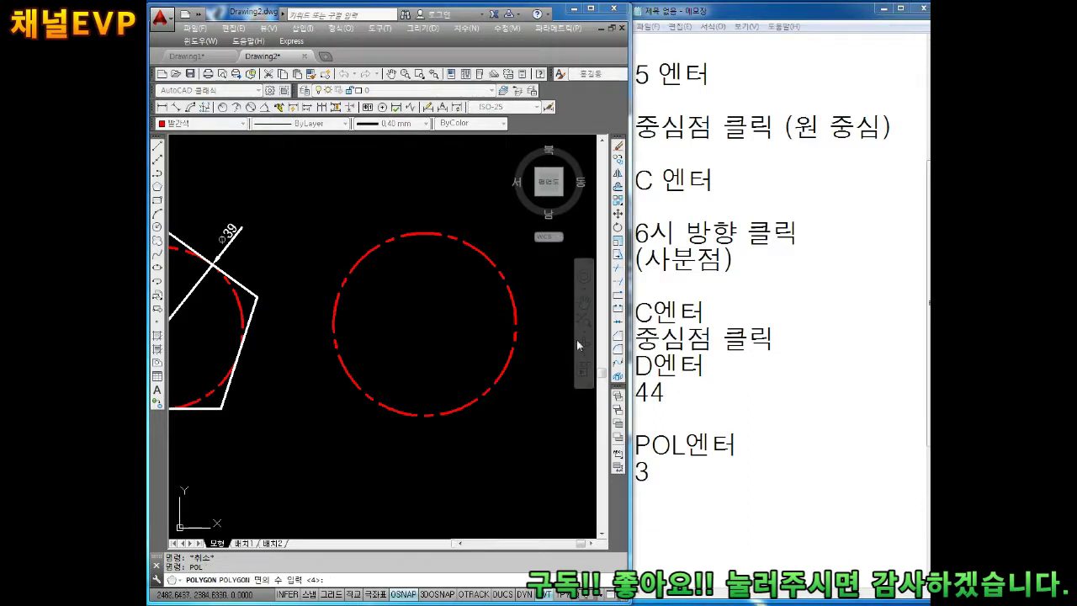
pyautogui.click(658, 497)
pyautogui.press('BackSpace')
# - Add the lines '3 엔터', '중심점 클릭' and 'I 엔터' to the Notepad list
pyautogui.write('D')
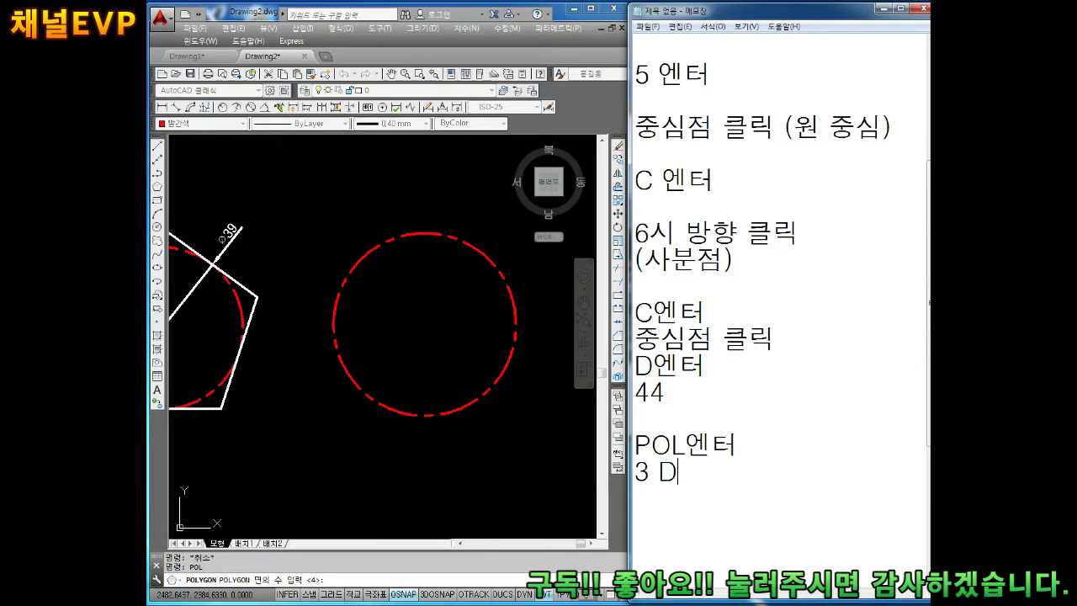
pyautogui.write('P')
pyautogui.press('BackSpace')
pyautogui.press('BackSpace')
pyautogui.write('엔터')
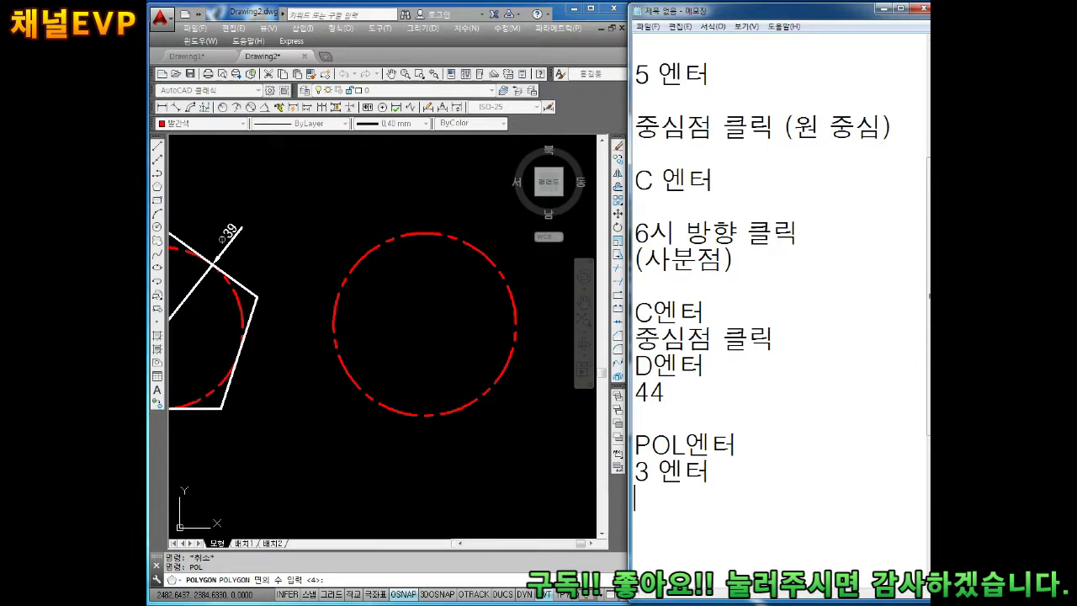
pyautogui.press('Return')
pyautogui.write('주중심점 ㅋ클릭')
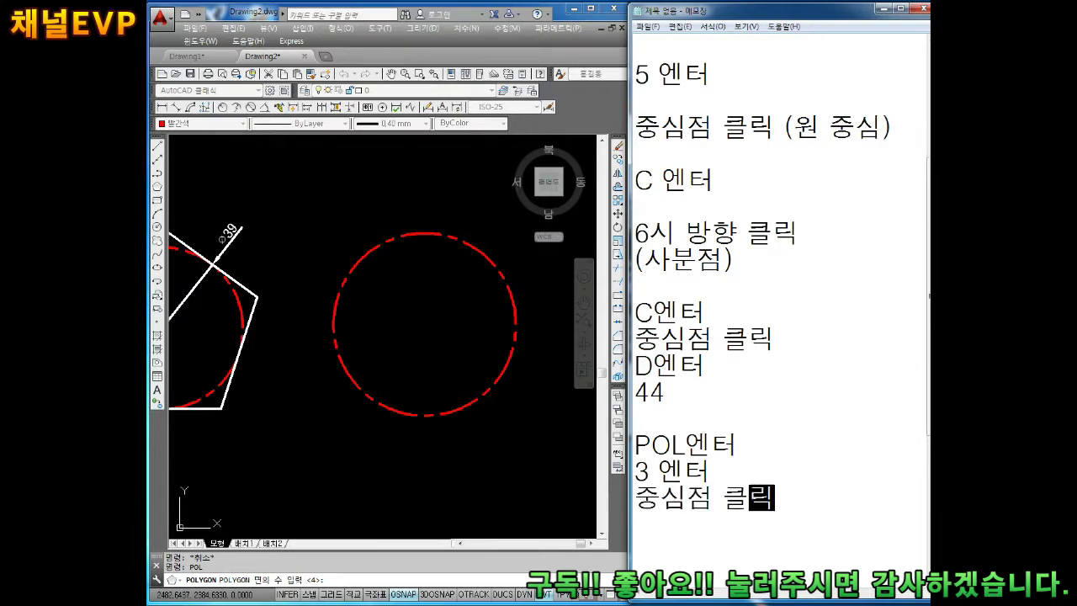
pyautogui.press('Return')
pyautogui.press('Return')
pyautogui.press('Return')
pyautogui.press('Return')
pyautogui.write('ㅑ')
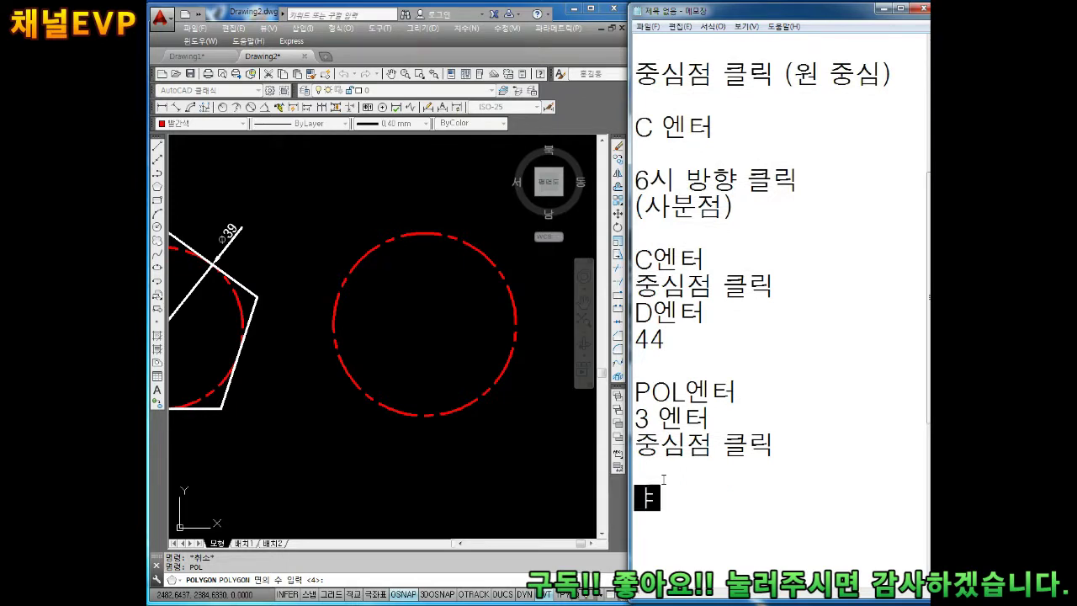
pyautogui.press('BackSpace')
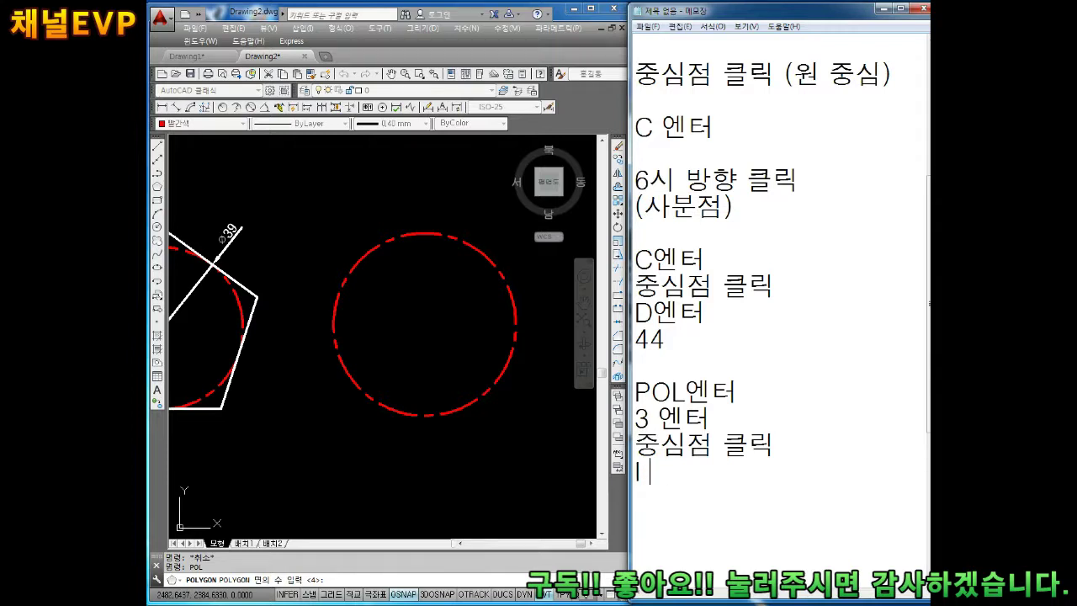
pyautogui.write('에')
pyautogui.press('BackSpace')
pyautogui.write('엔터')
pyautogui.press('Return')
pyautogui.press('Return')
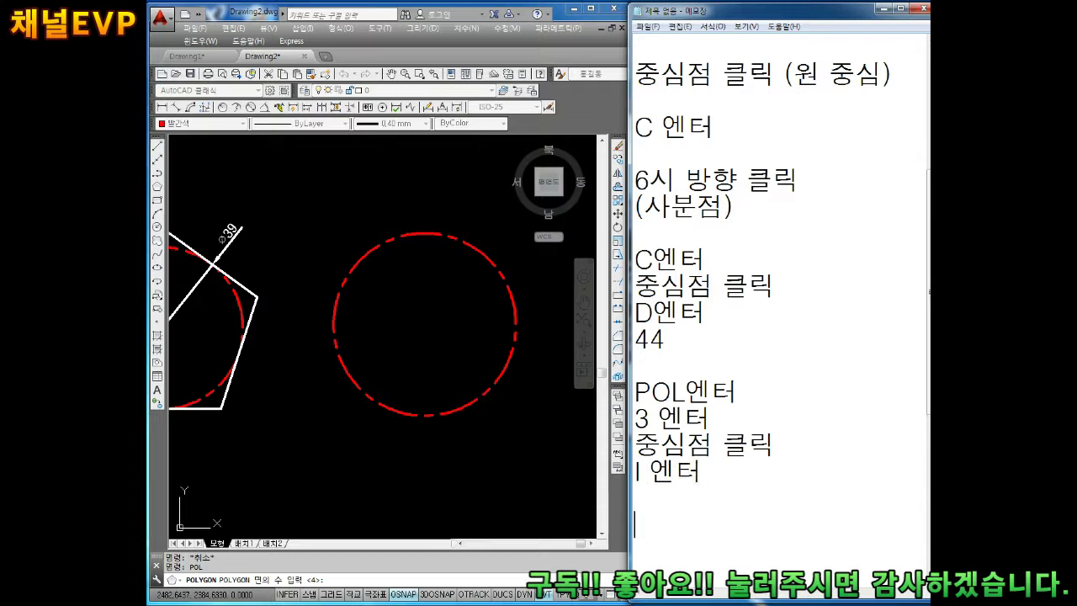
# - Type the final line '원 12시 방향 사분점', then recentre AutoCAD on the empty circle
pyautogui.write('DN')
pyautogui.press('BackSpace')
pyautogui.press('BackSpace')
pyautogui.write('우')
pyautogui.press('BackSpace')
pyautogui.press('BackSpace')
pyautogui.write('원 12ㅅ')
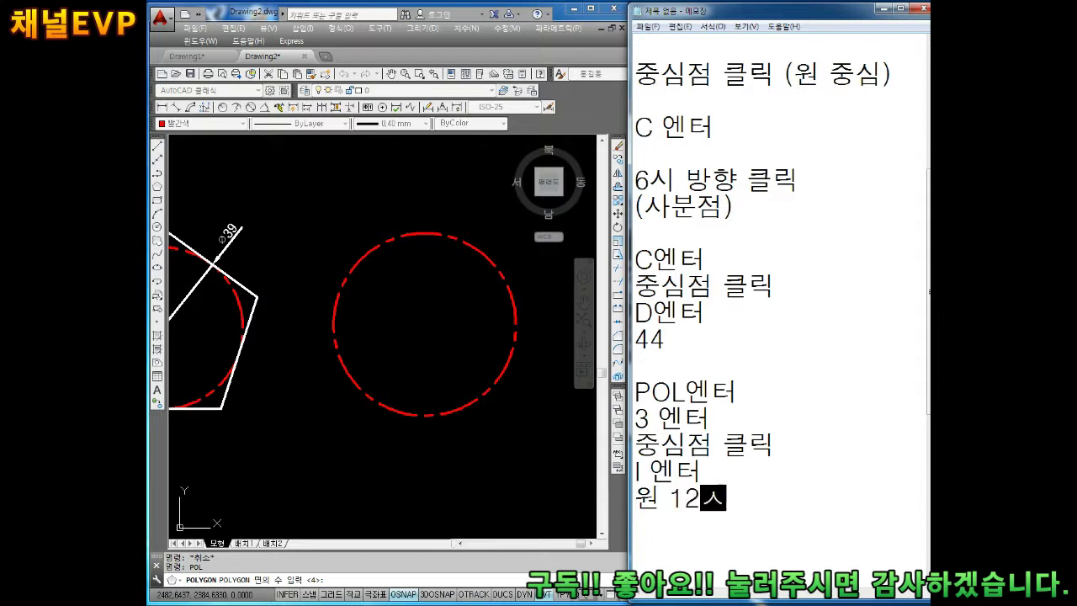
pyautogui.write('시 바')
pyautogui.write('방향 ')
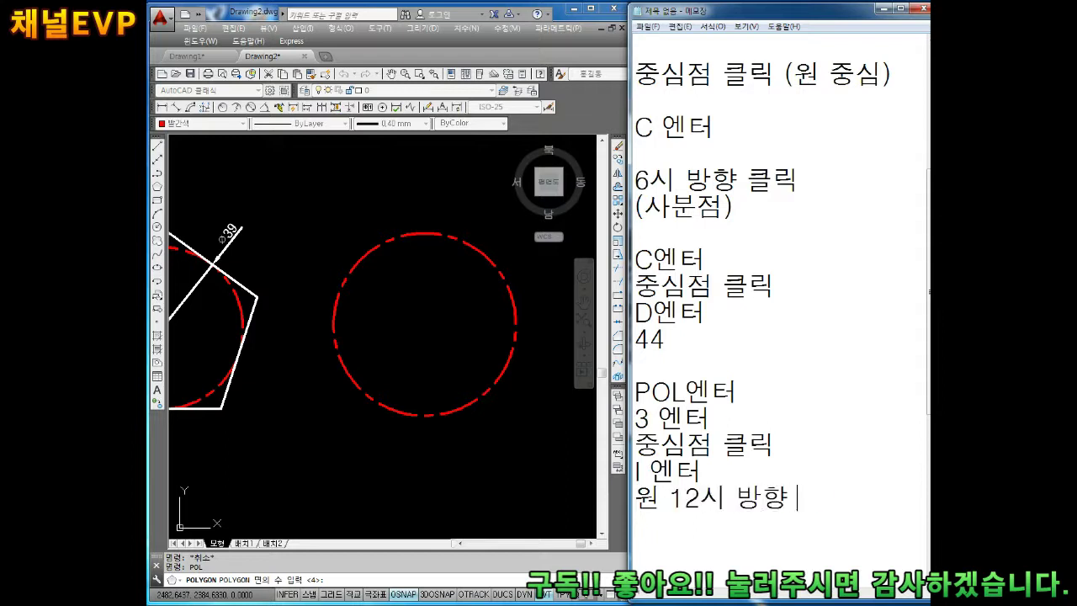
pyautogui.write('사분점')
pyautogui.press('Return')
pyautogui.press('Return')
pyautogui.press('Return')
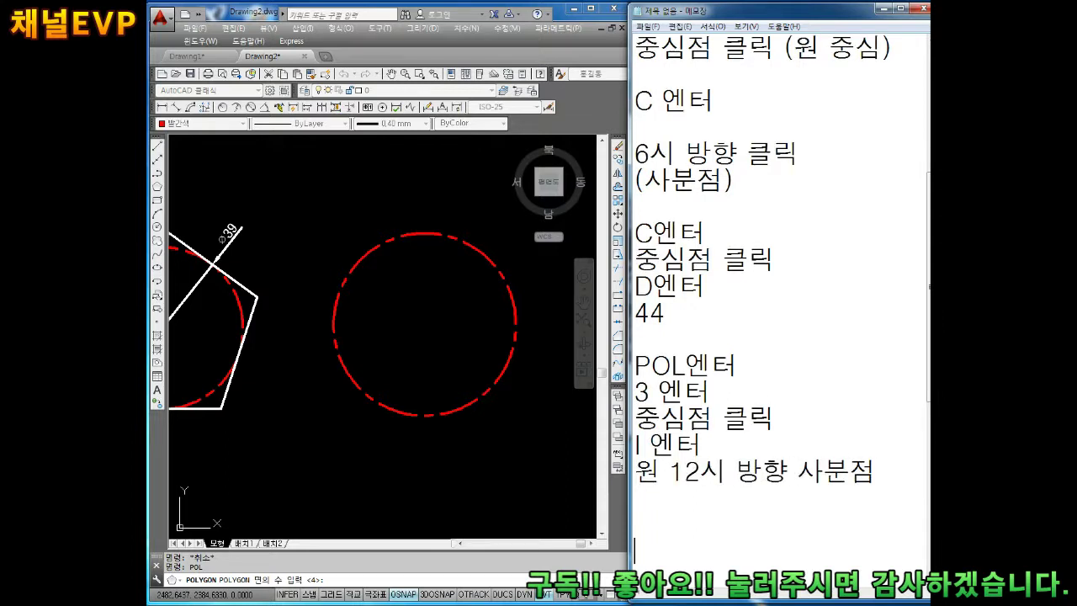
pyautogui.click(407, 334)
pyautogui.moveTo(463, 337); pyautogui.dragTo(423, 361, button='middle')
# - Draw a 3-sided polygon inscribed in the red circle, apex at its top quadrant
pyautogui.press('Escape')
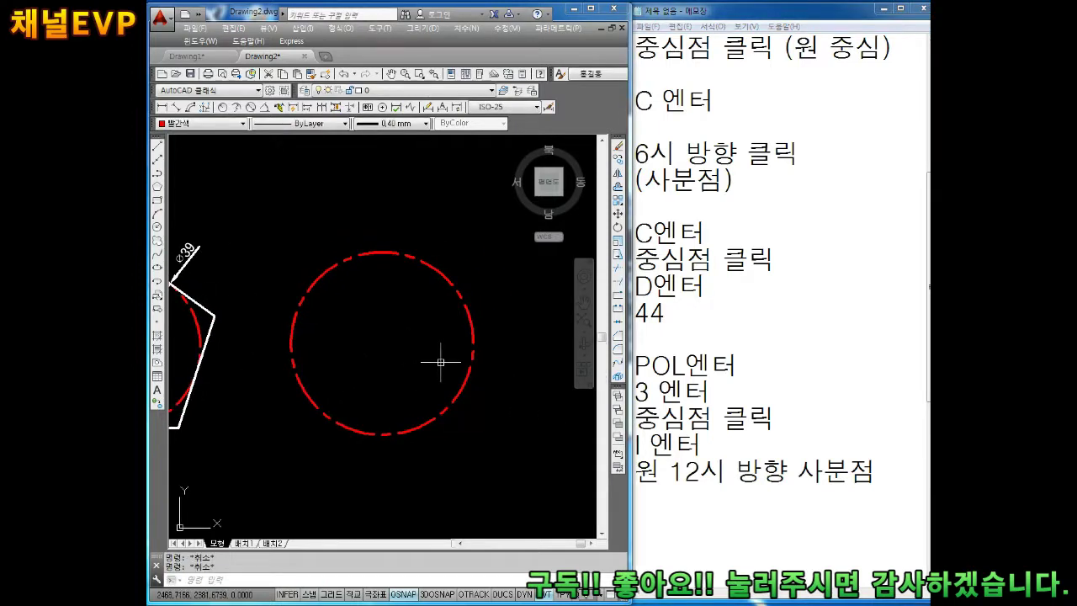
pyautogui.write('POL')
pyautogui.press('Return')
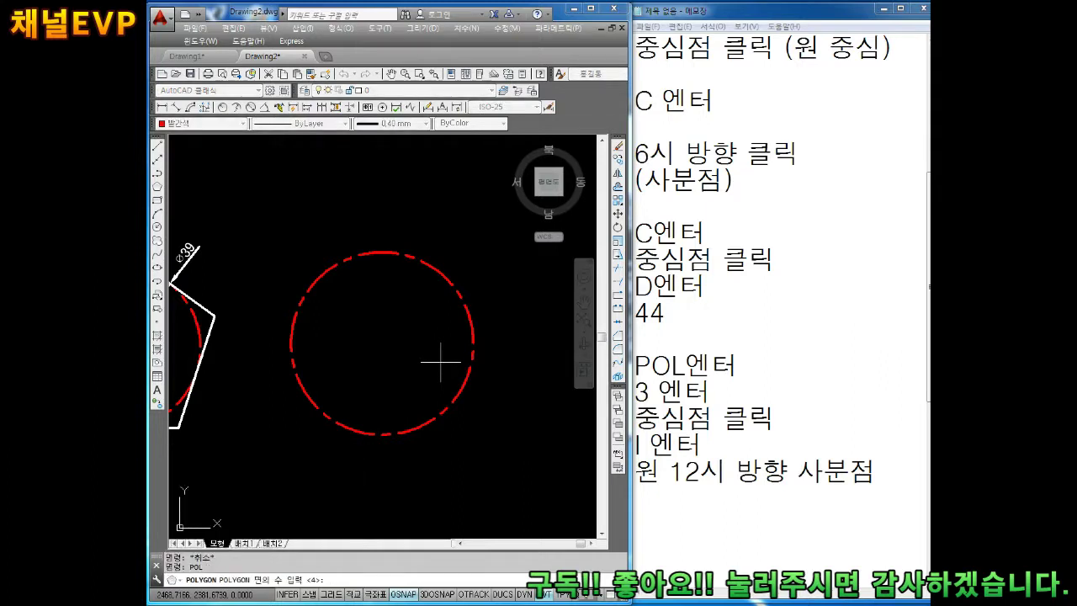
pyautogui.press('Return')
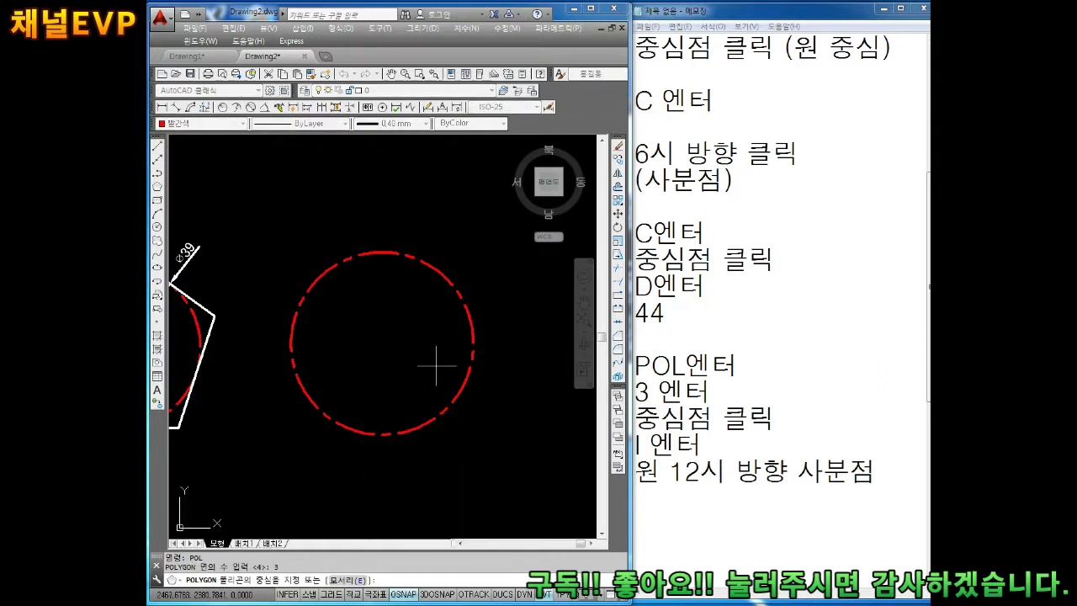
pyautogui.click(382, 343)
pyautogui.write('I')
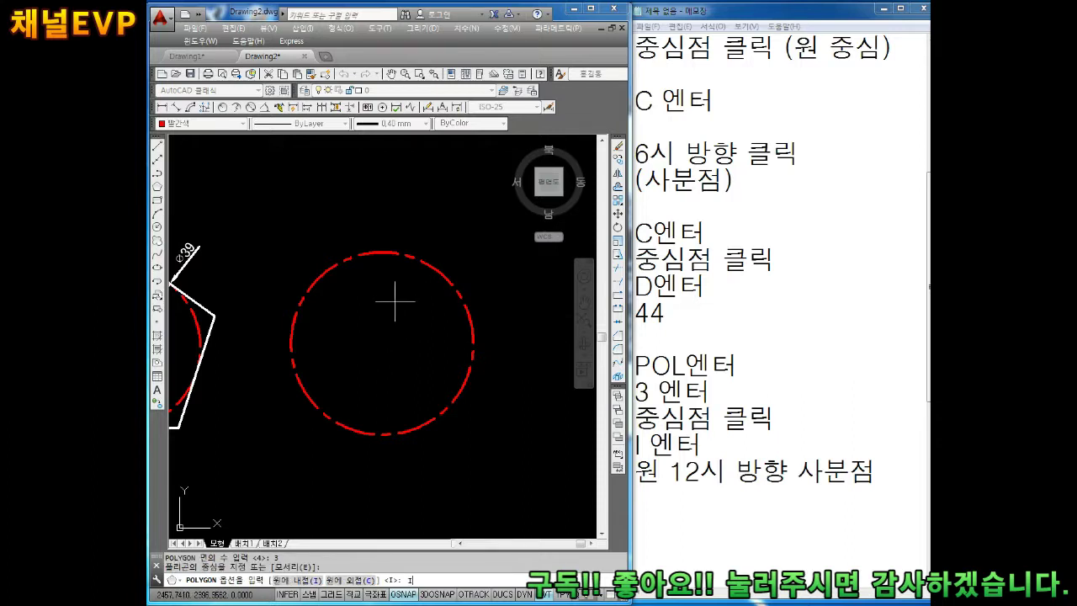
pyautogui.press('Return')
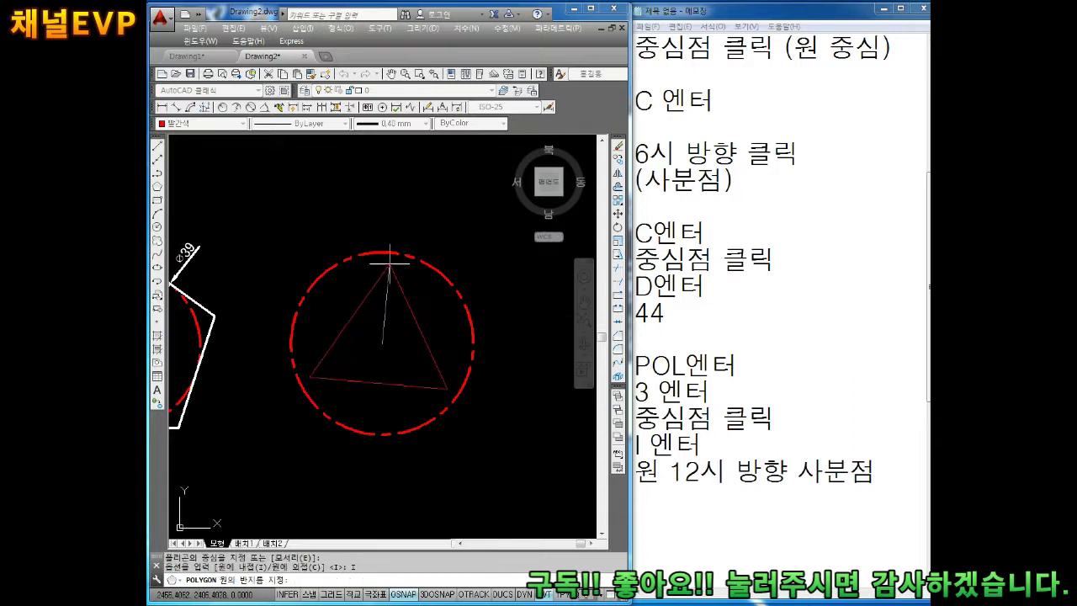
pyautogui.click(385, 250)
# - Set the triangle's colour to ByLayer so it shows white
pyautogui.click(415, 312)
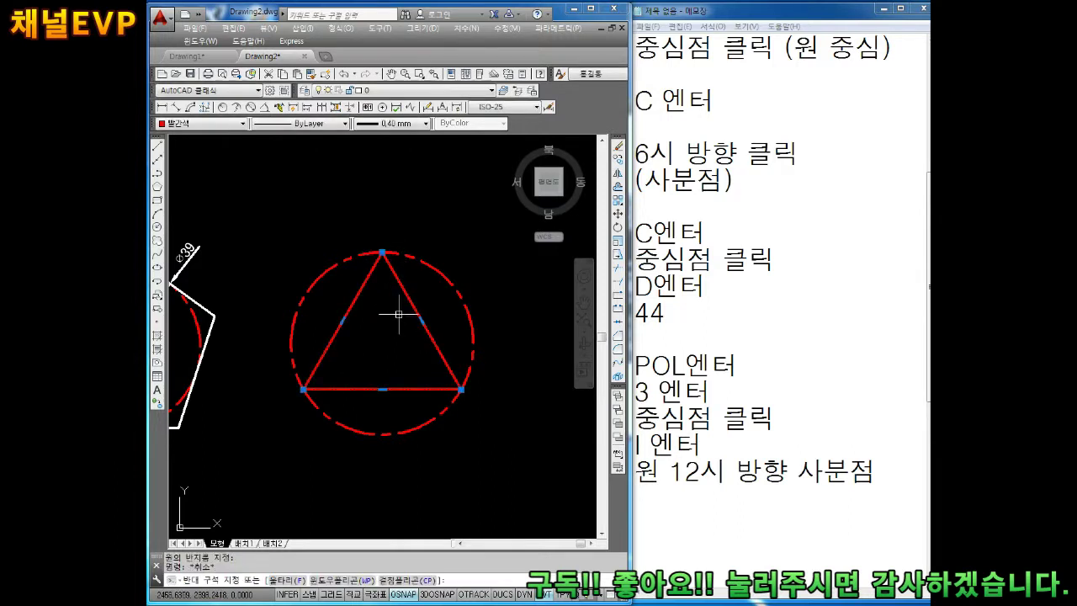
pyautogui.click(174, 124)
pyautogui.click(174, 138)
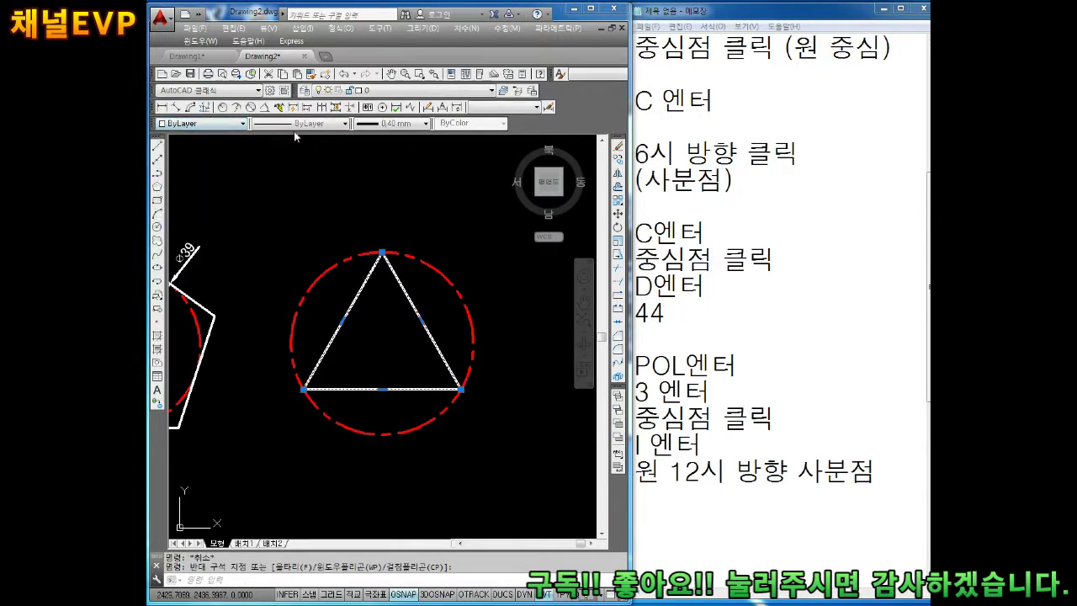
pyautogui.press('Escape')
# - Add a Ø44 diameter dimension to the dashed red circle around the triangle
pyautogui.moveTo(396, 356); pyautogui.dragTo(445, 308, button='middle')
pyautogui.scroll(-2, 433, 329)
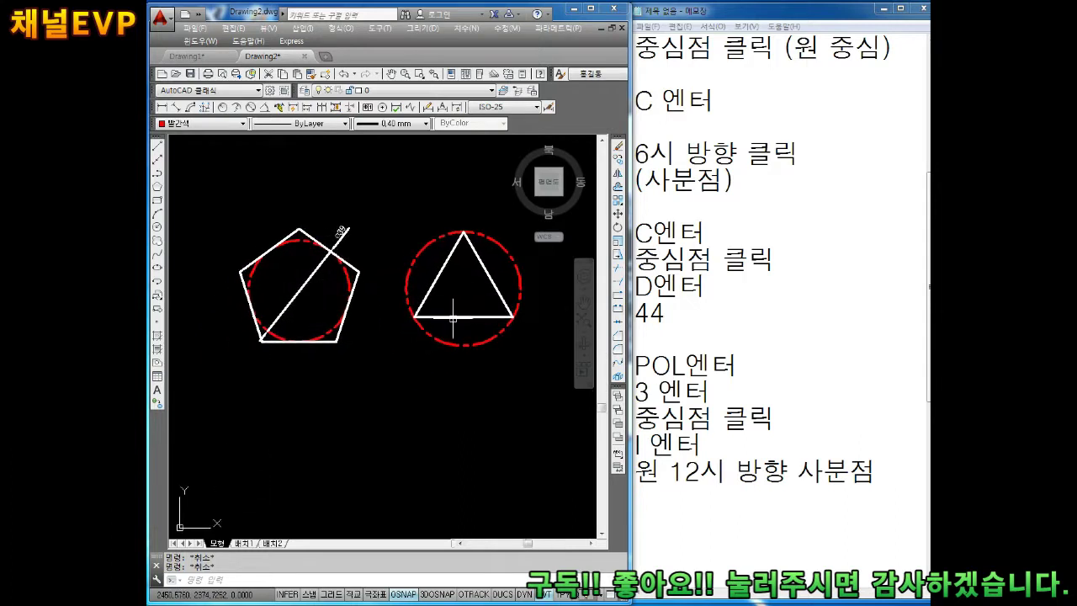
pyautogui.moveTo(447, 382); pyautogui.dragTo(375, 424, button='middle')
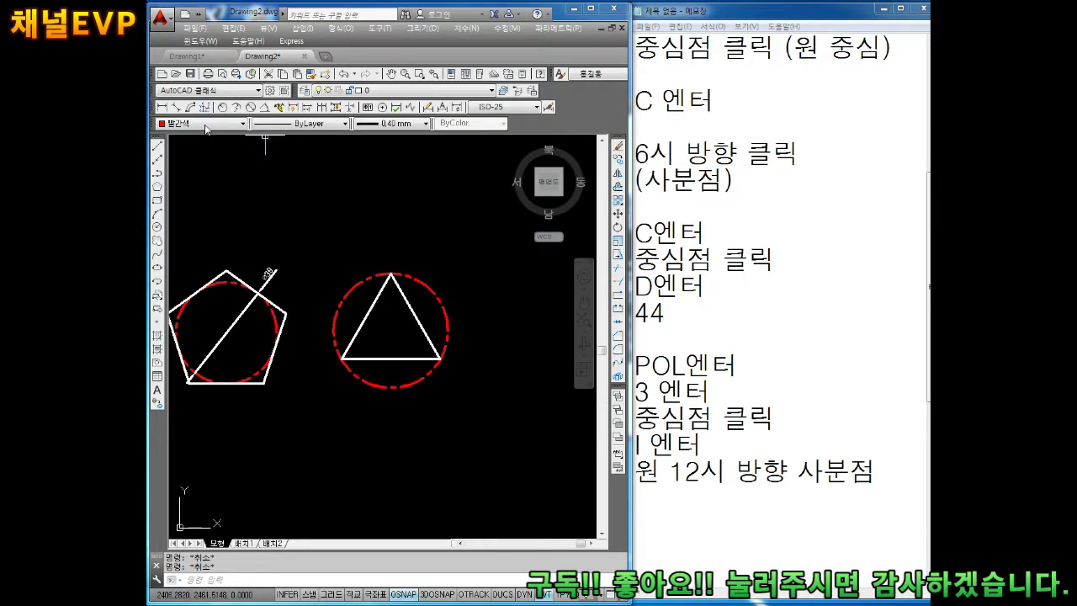
pyautogui.click(250, 107)
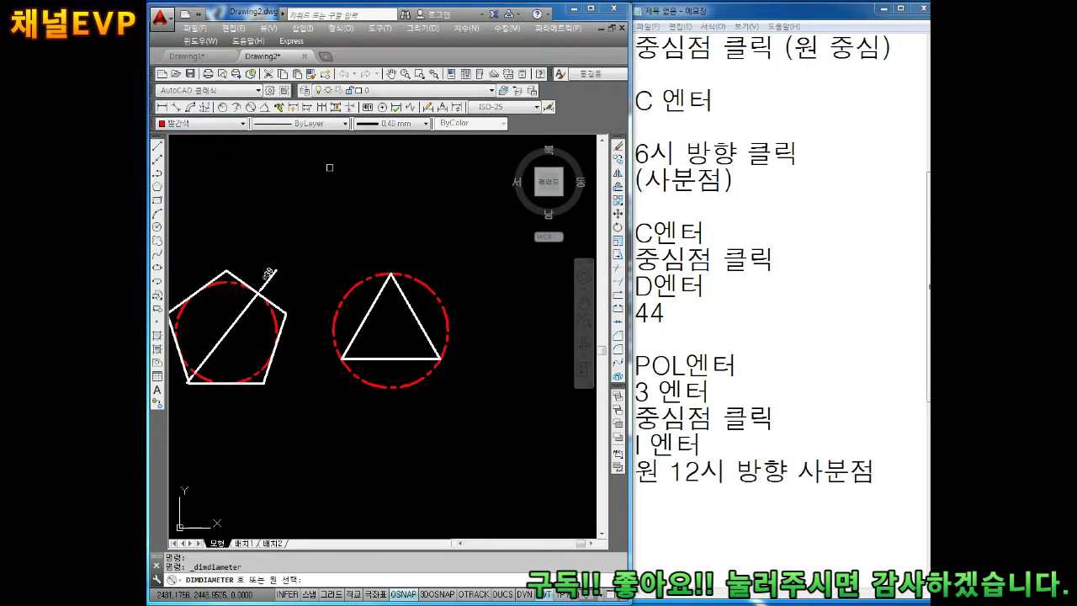
pyautogui.click(436, 292)
pyautogui.press('Escape')
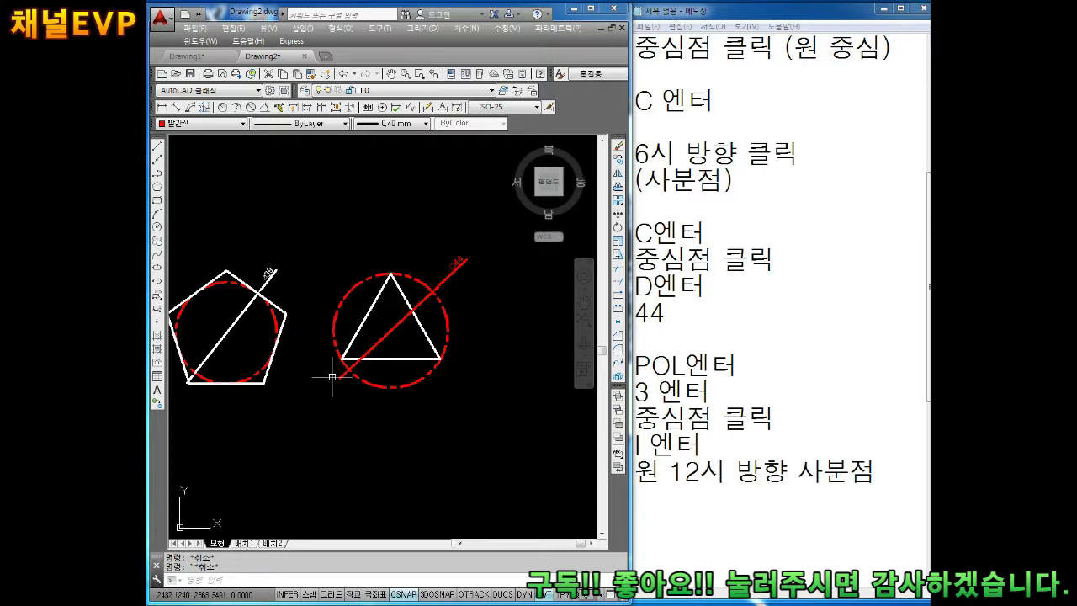
pyautogui.scroll(-2, 332, 377)
pyautogui.moveTo(321, 314); pyautogui.dragTo(369, 281, button='middle')
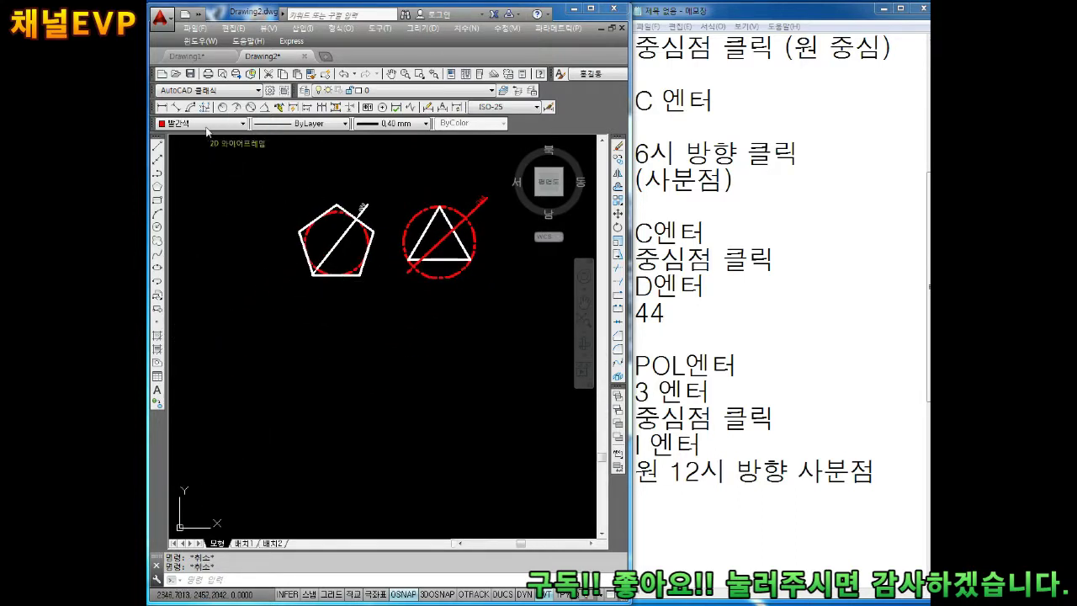
# - Draw a CENTER-linetype circle of diameter 44 below the existing shapes
pyautogui.click(291, 123)
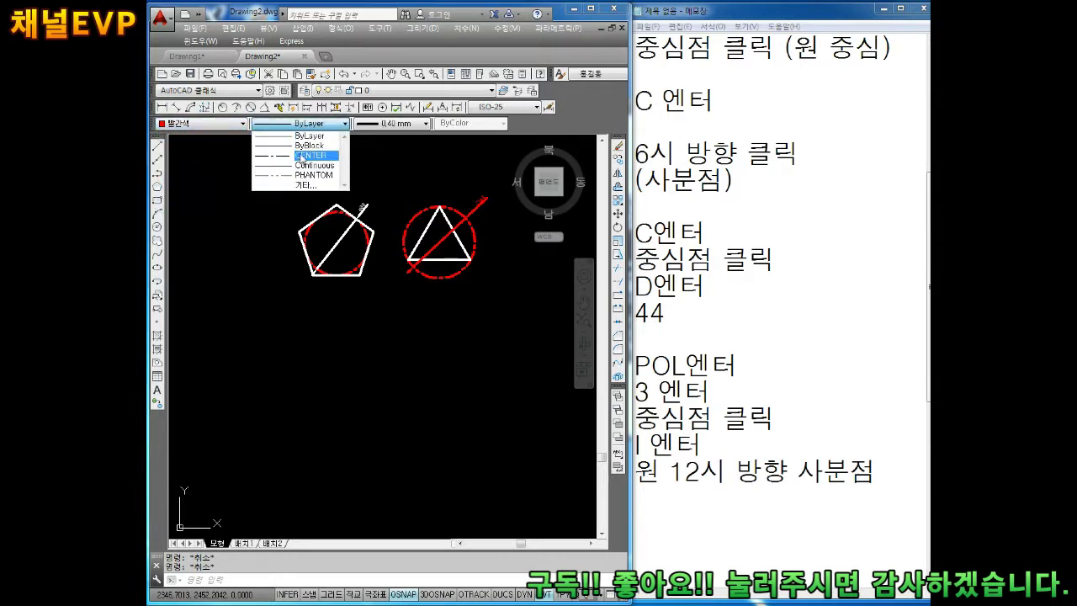
pyautogui.click(291, 155)
pyautogui.write('c')
pyautogui.press('Return')
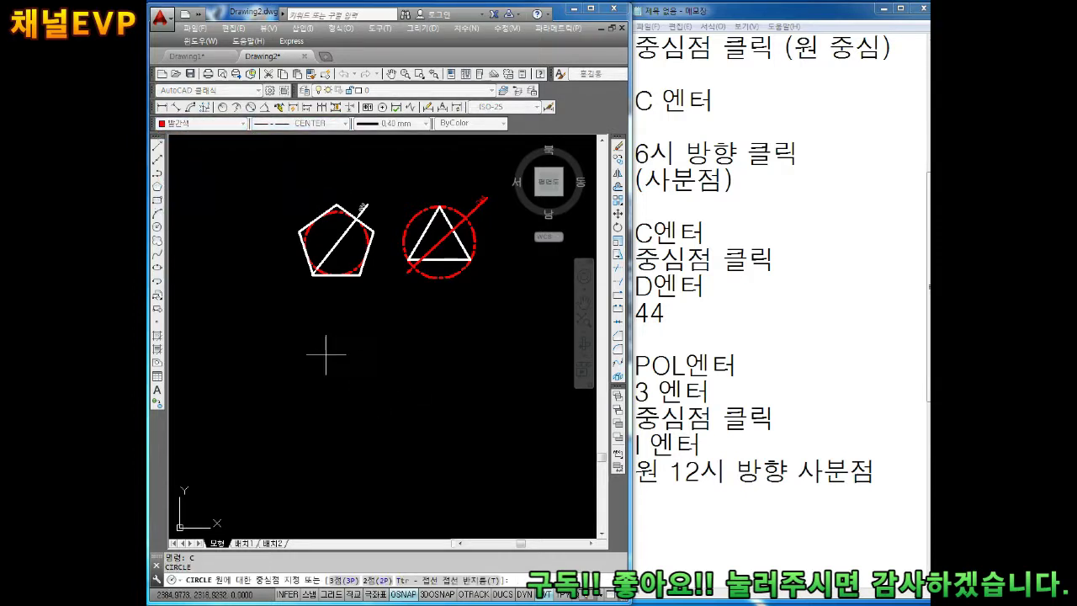
pyautogui.click(327, 366)
pyautogui.write('D')
pyautogui.press('Return')
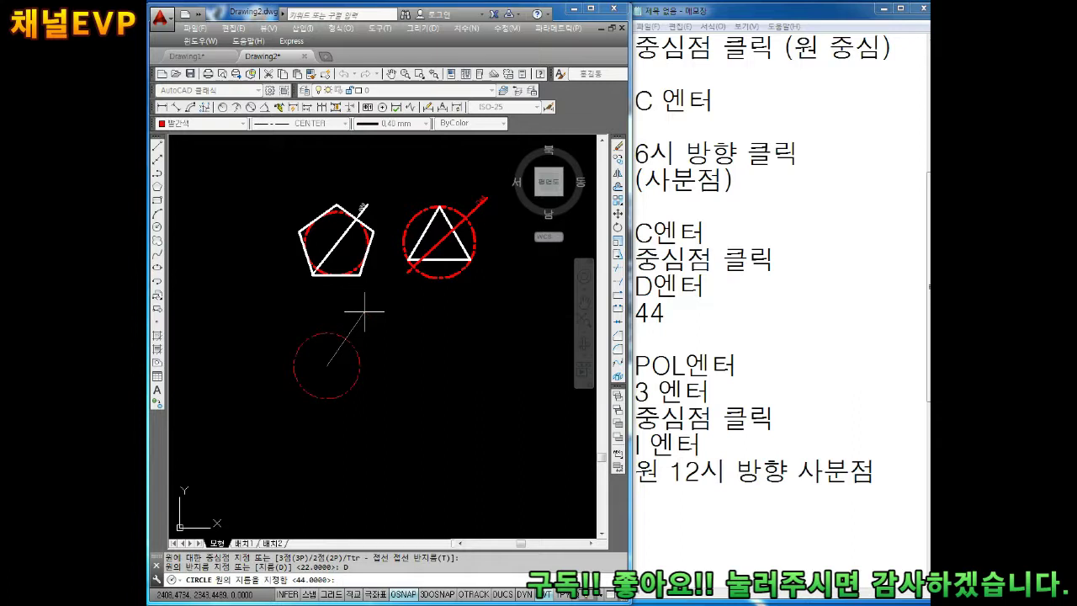
pyautogui.press('Return')
pyautogui.press('Escape')
pyautogui.press('Escape')
pyautogui.scroll(5, 356, 375)
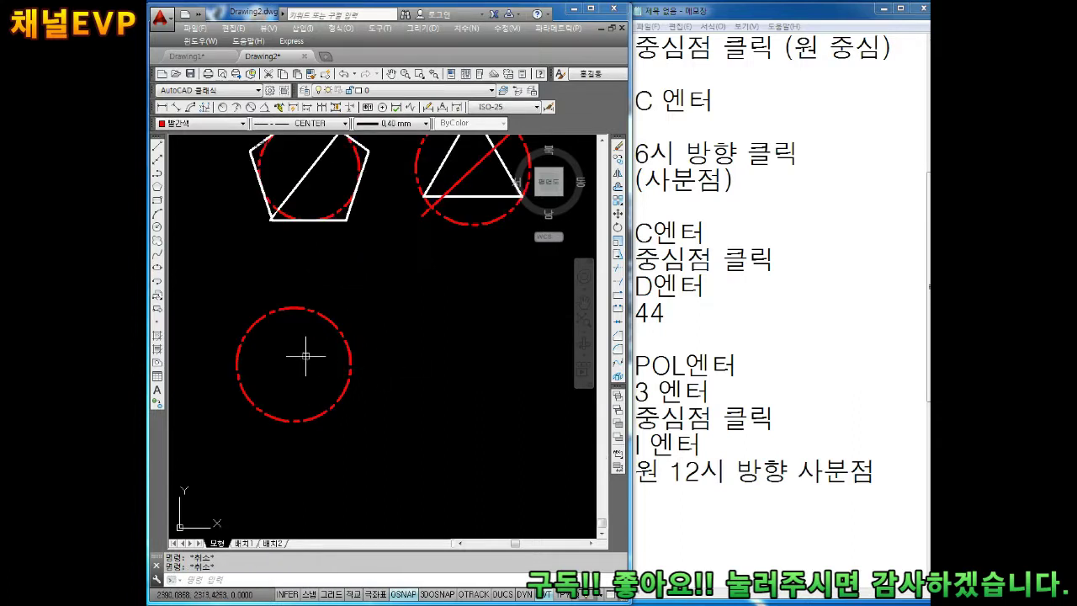
pyautogui.scroll(-2, 328, 307)
pyautogui.scroll(2, 341, 293)
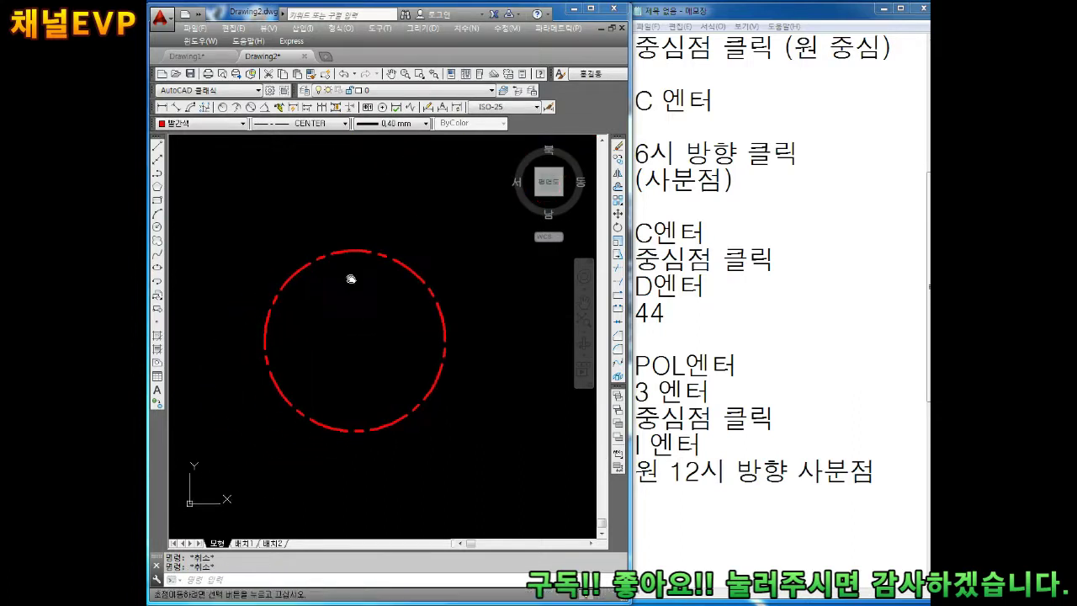
# - Reset the current colour and linetype back to ByLayer
pyautogui.click(200, 123)
pyautogui.click(183, 135)
pyautogui.click(277, 124)
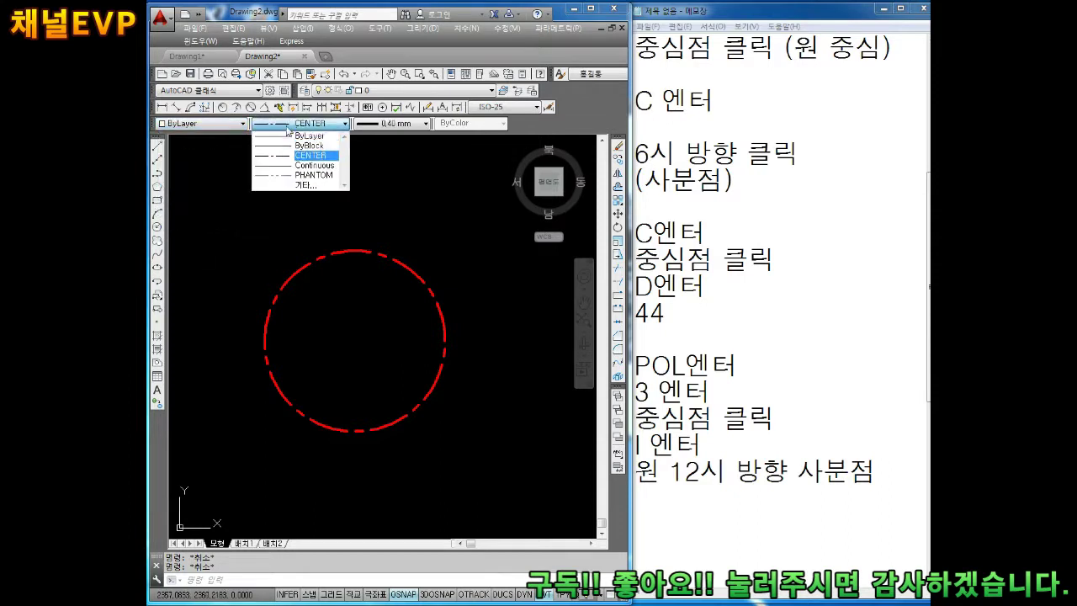
pyautogui.click(277, 138)
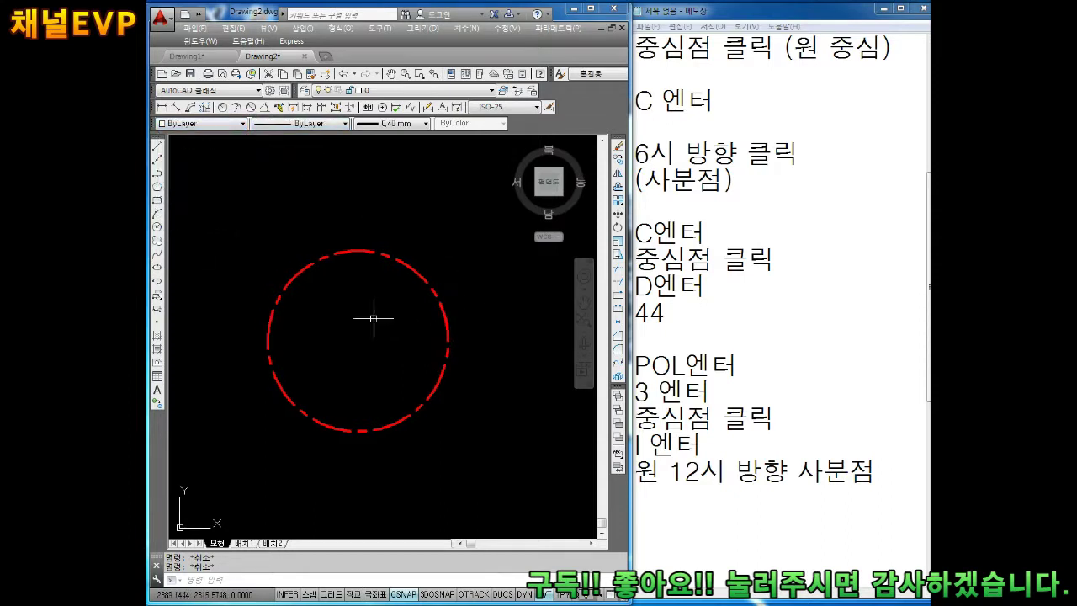
# - Draw a 6-sided polygon inscribed in the new circle, corners on its quadrant
pyautogui.write('PO')
pyautogui.write('L')
pyautogui.press('Return')
pyautogui.write('6')
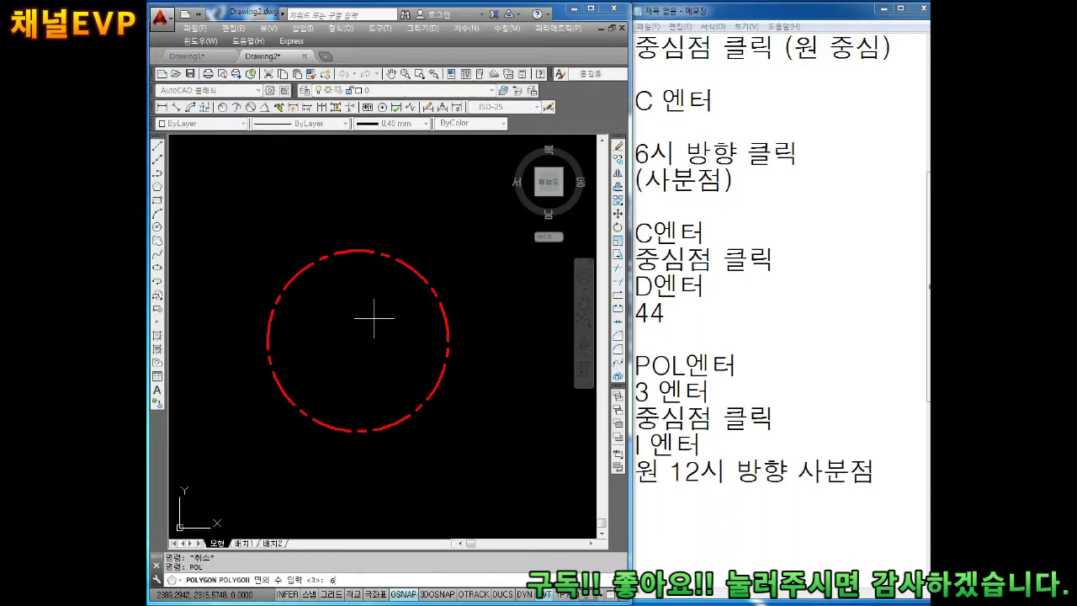
pyautogui.press('Return')
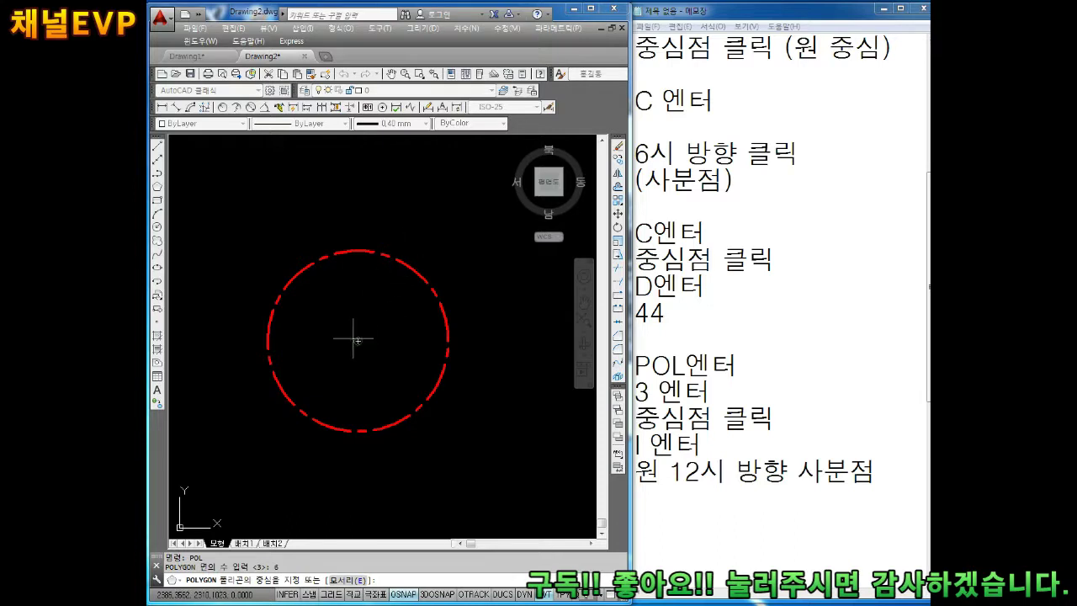
pyautogui.click(359, 339)
pyautogui.write('I')
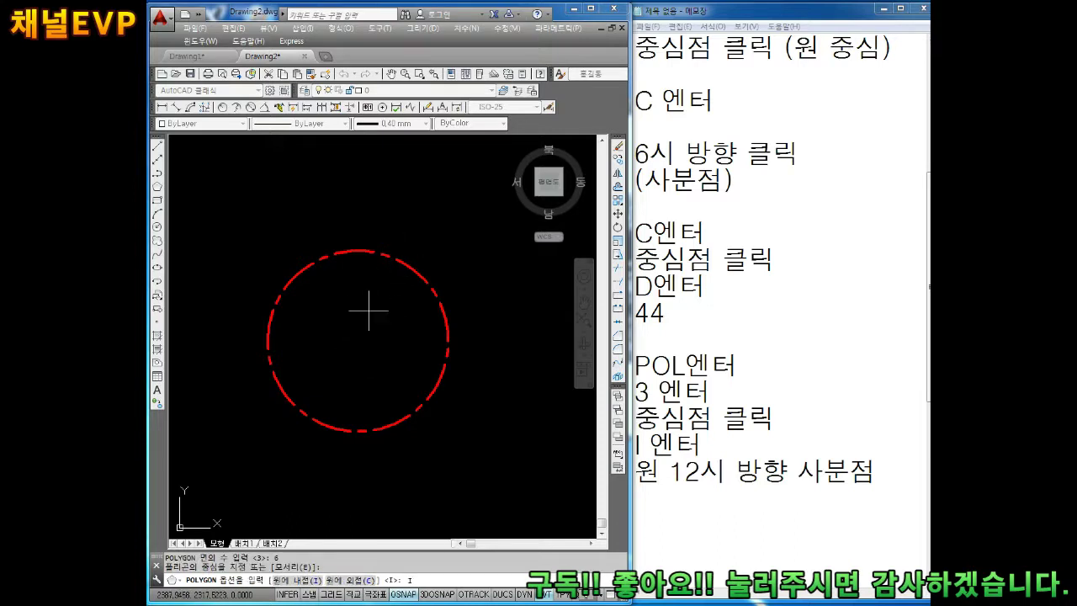
pyautogui.press('Return')
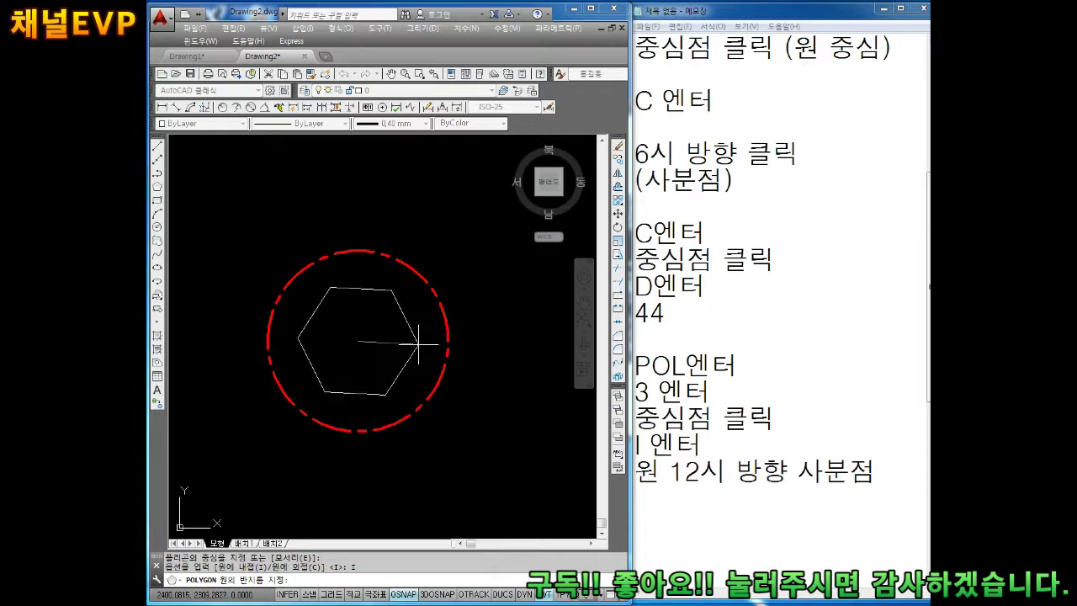
pyautogui.click(448, 341)
pyautogui.moveTo(455, 332); pyautogui.dragTo(385, 351, button='middle')
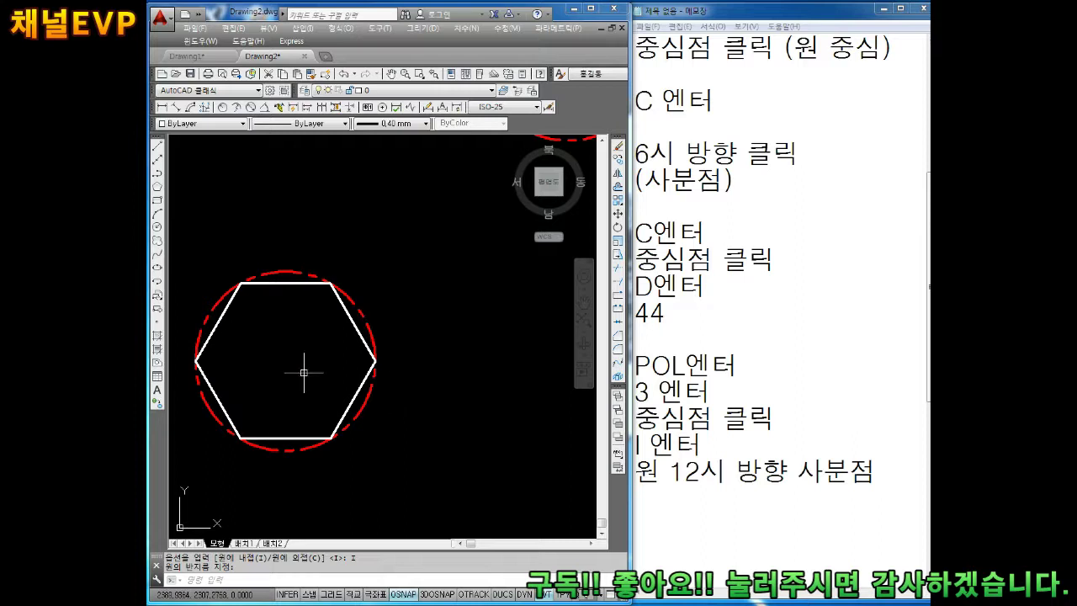
pyautogui.scroll(-2, 225, 365)
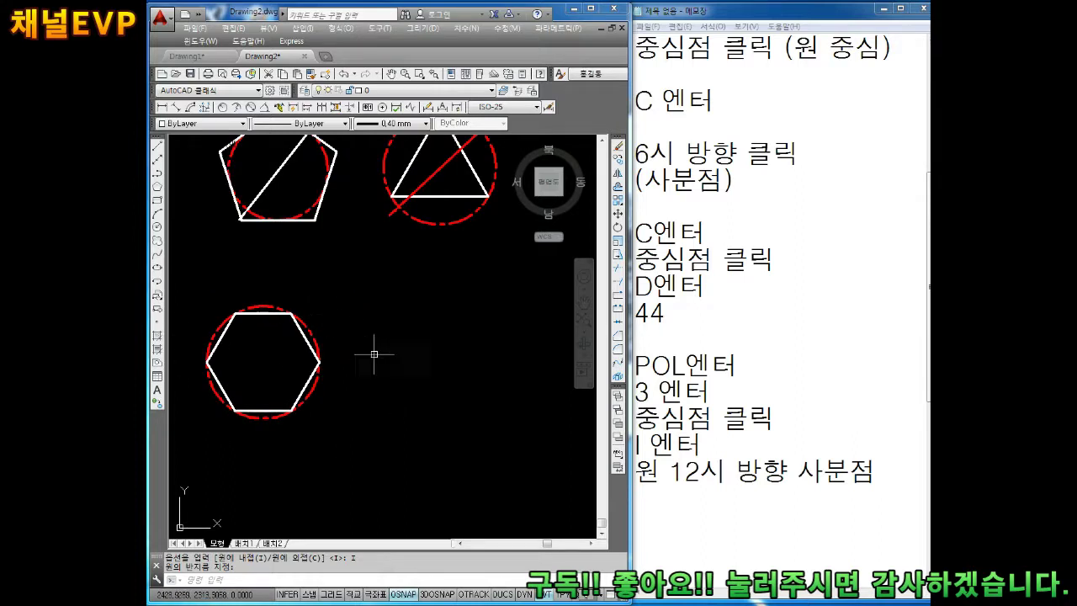
pyautogui.moveTo(413, 360); pyautogui.dragTo(377, 329, button='middle')
pyautogui.press('Escape')
pyautogui.press('Escape')
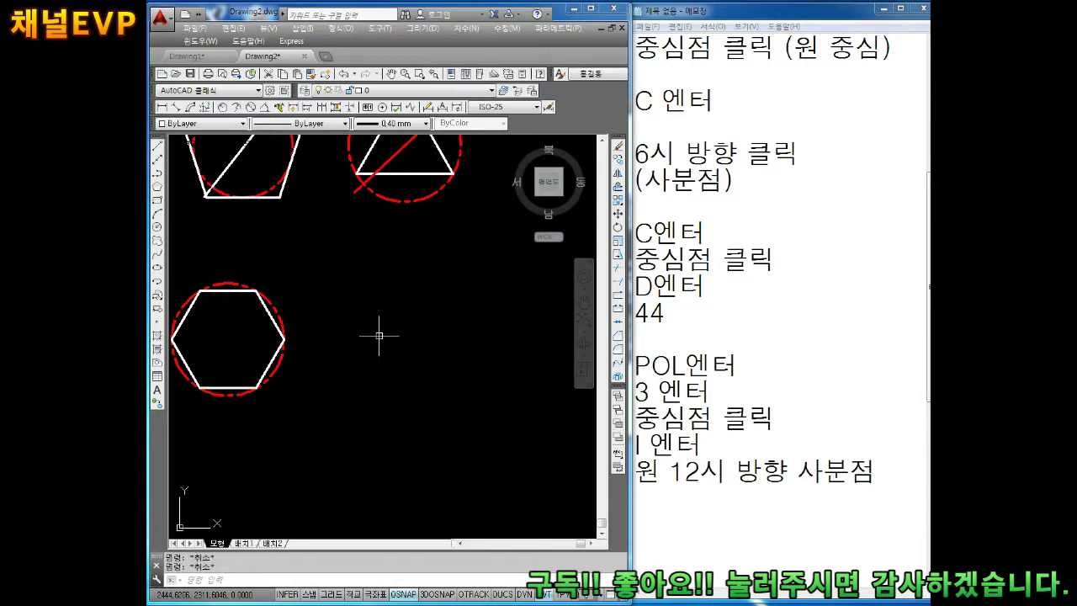
# - Draw a circle of diameter 44 to the right of the hexagon
pyautogui.write('c')
pyautogui.press('Return')
pyautogui.click(399, 346)
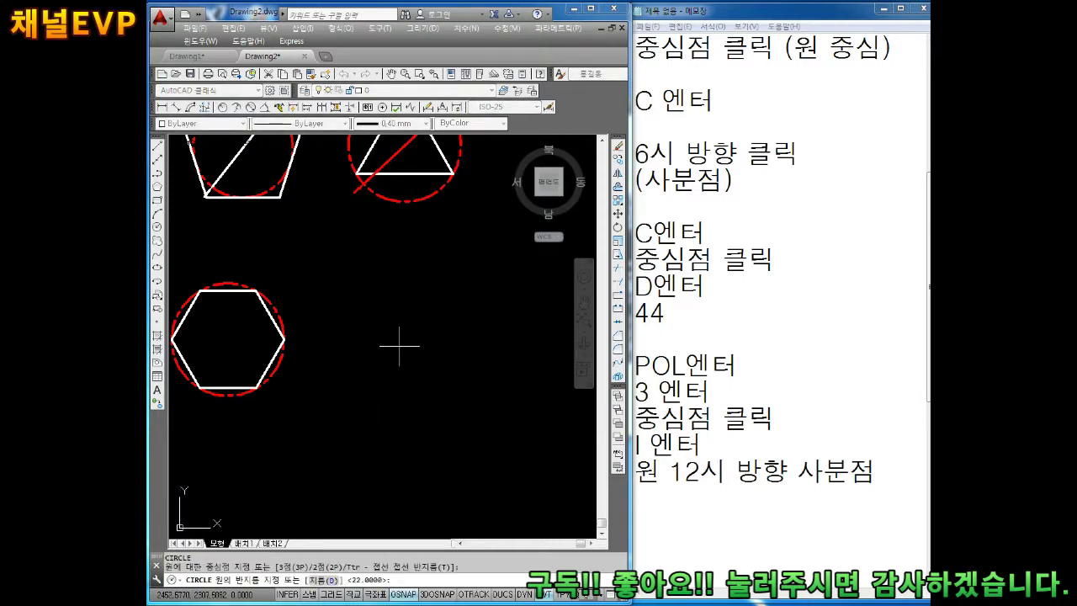
pyautogui.write('d')
pyautogui.press('Return')
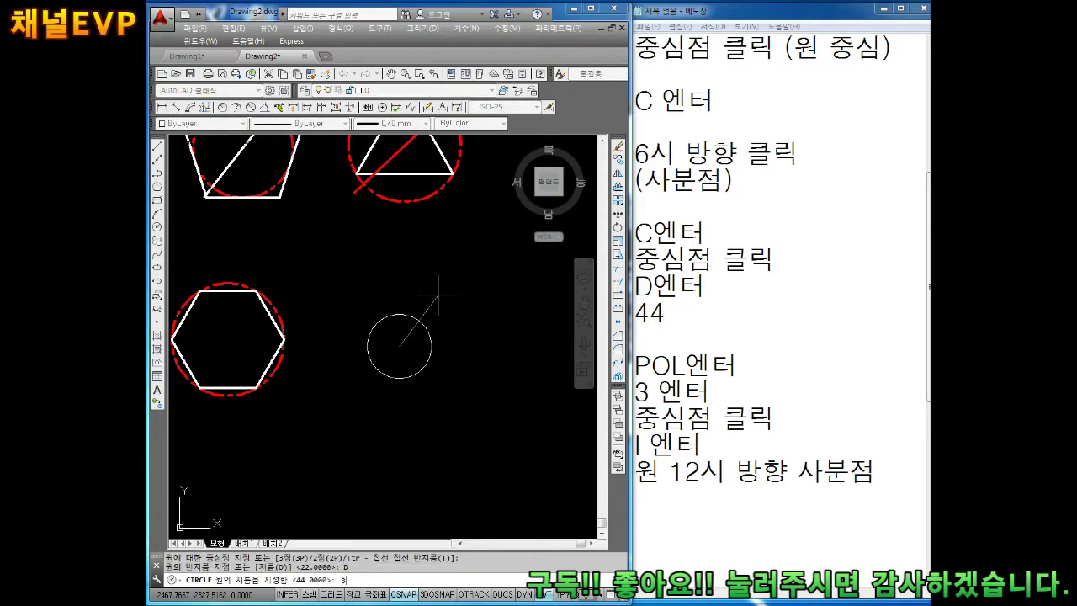
pyautogui.press('Return')
pyautogui.press('Escape')
# - Make the new circle red with the PHANTOM linetype
pyautogui.click(421, 300)
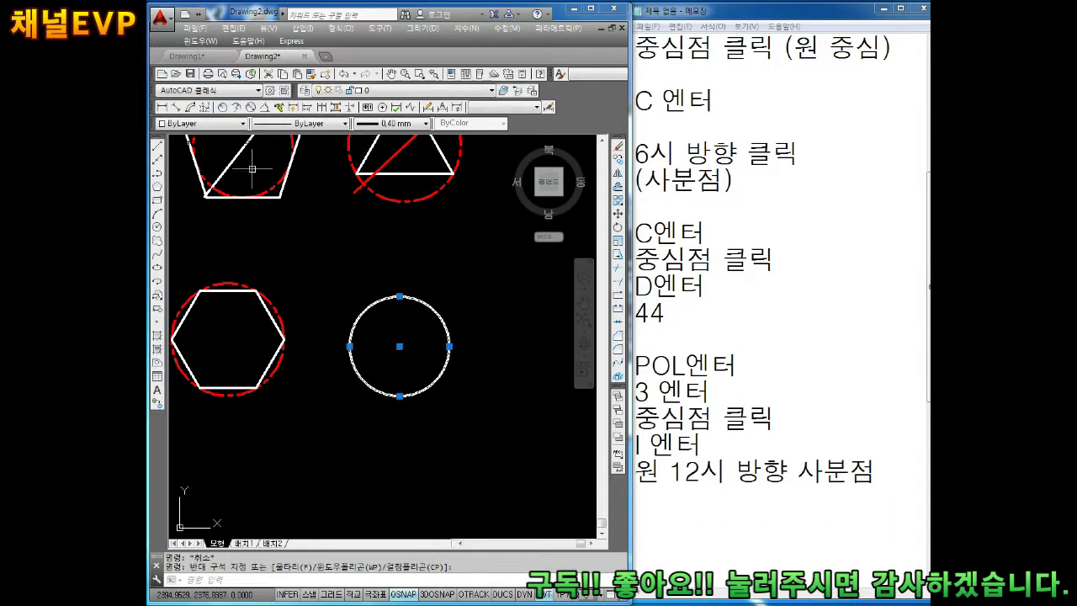
pyautogui.click(201, 122)
pyautogui.click(190, 153)
pyautogui.click(281, 125)
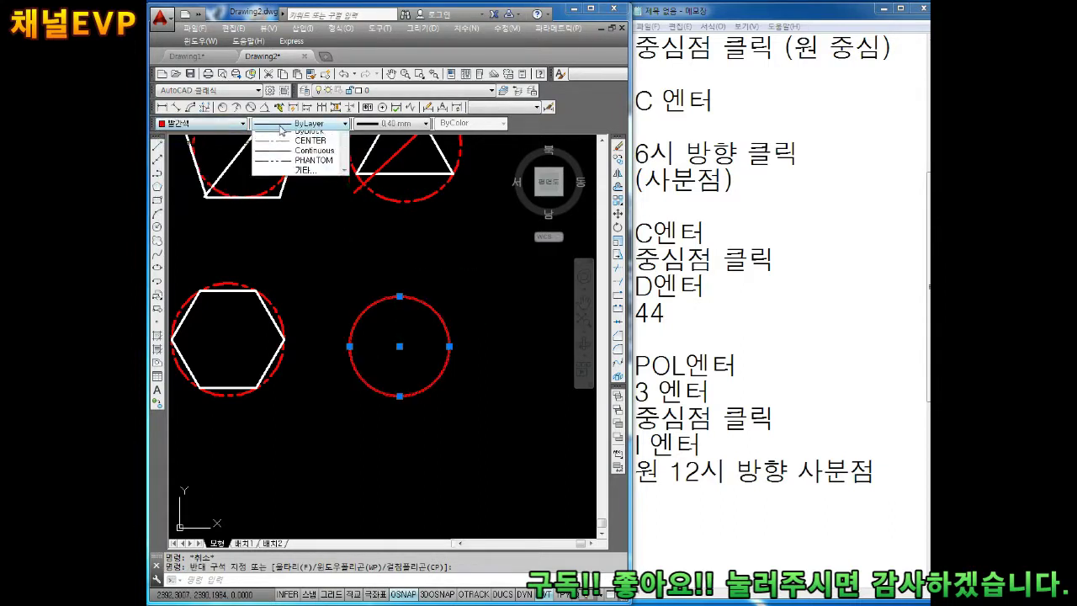
pyautogui.click(310, 160)
pyautogui.press('Escape')
pyautogui.moveTo(403, 331); pyautogui.dragTo(413, 293, button='middle')
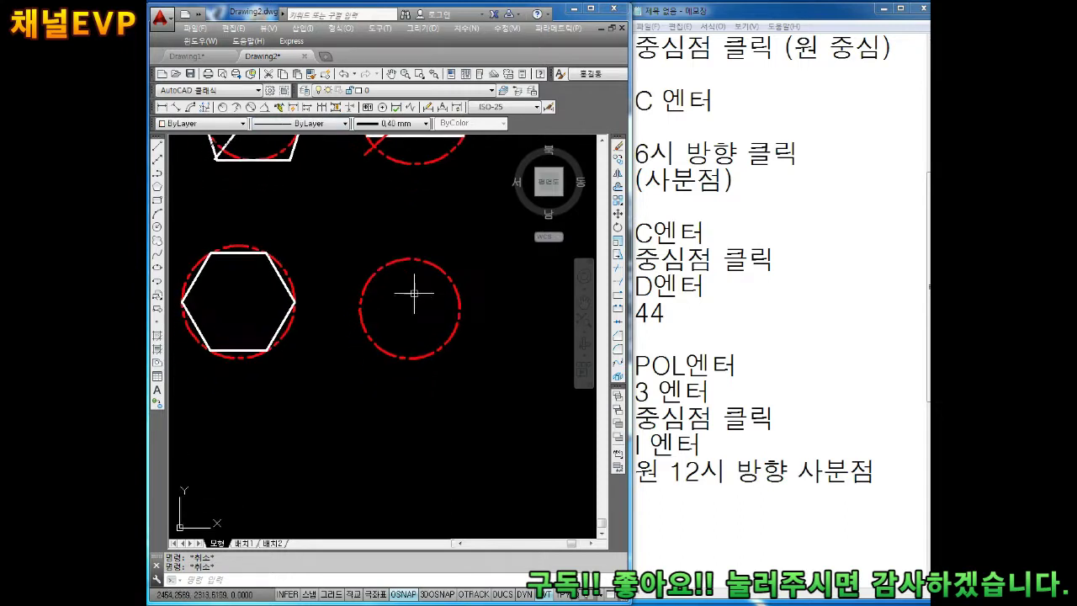
pyautogui.scroll(4, 413, 293)
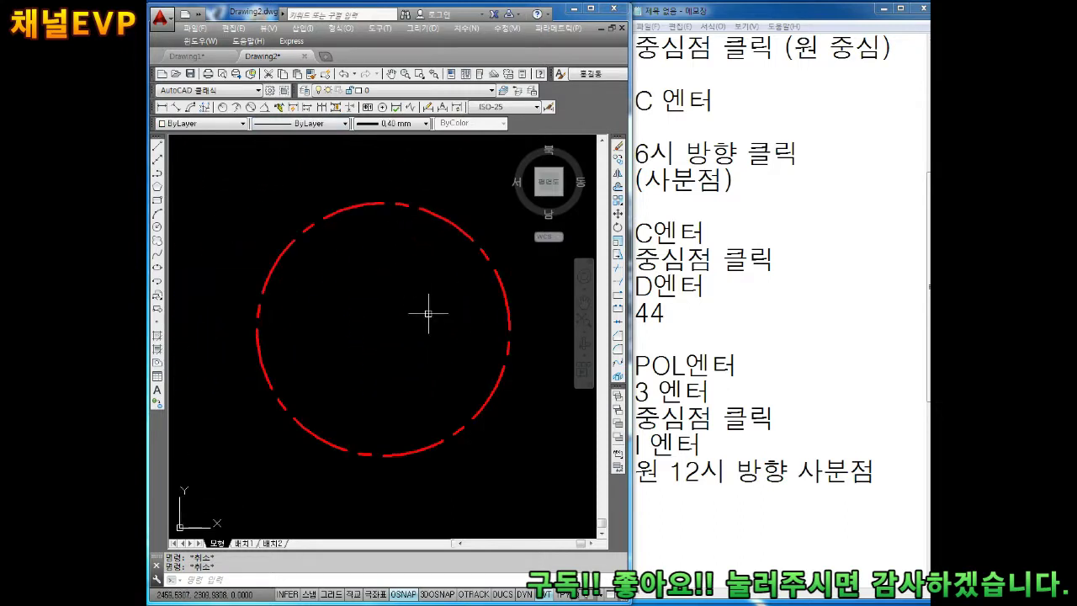
# - Draw a 7-sided polygon circumscribed about the red circle, centred on its centre
pyautogui.write('POL')
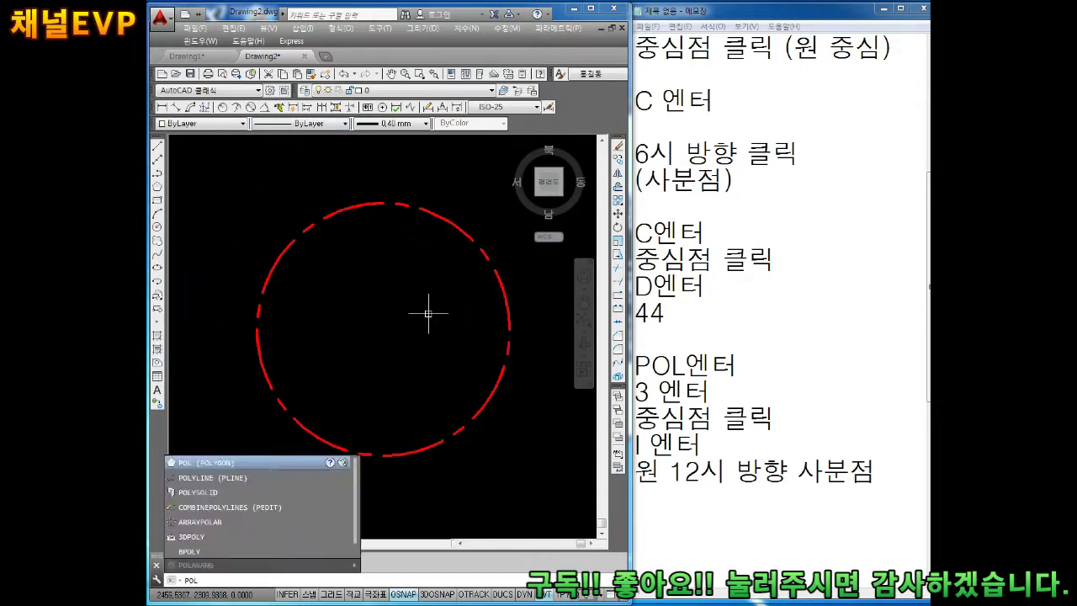
pyautogui.press('Return')
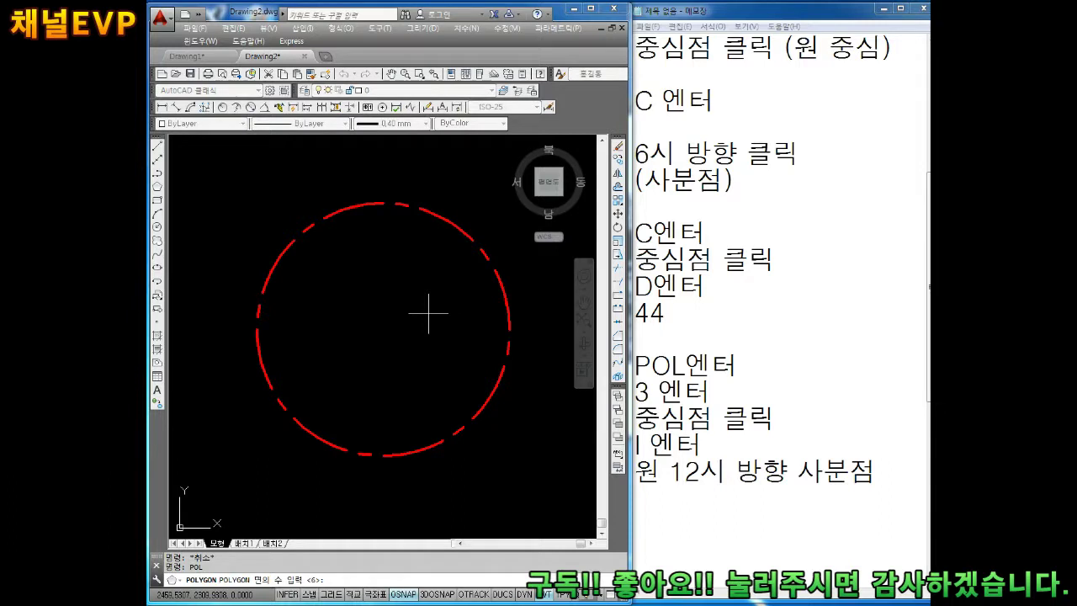
pyautogui.write('7')
pyautogui.press('Return')
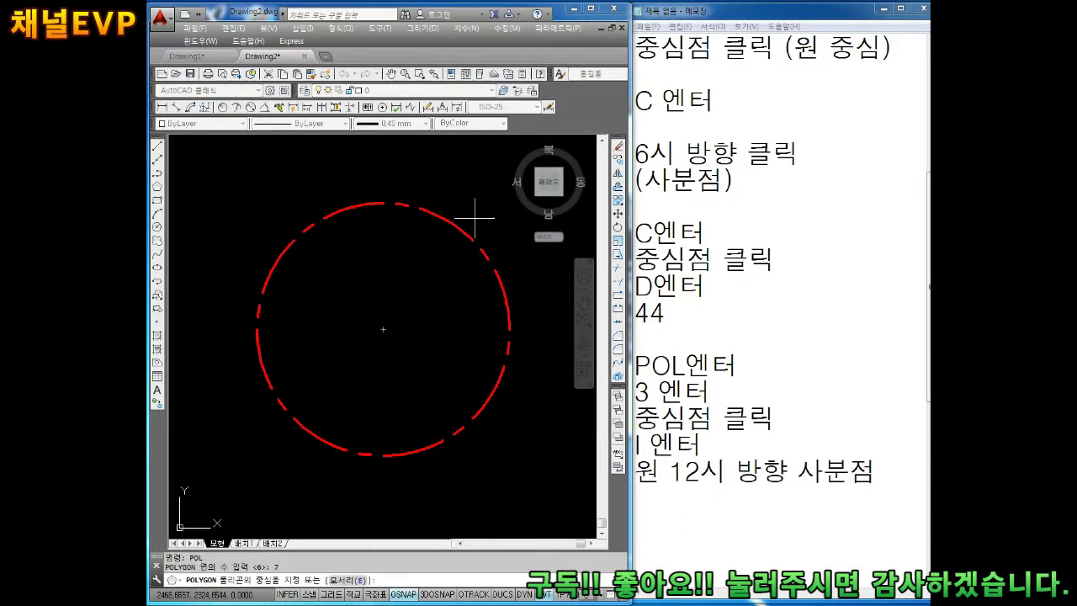
pyautogui.click(384, 328)
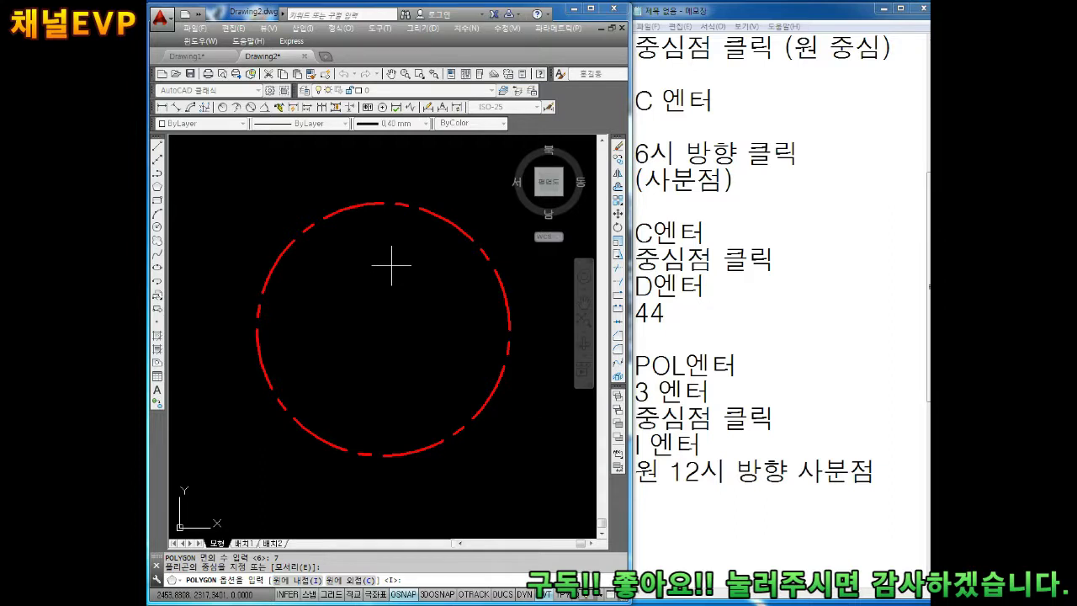
pyautogui.write('c')
pyautogui.press('Return')
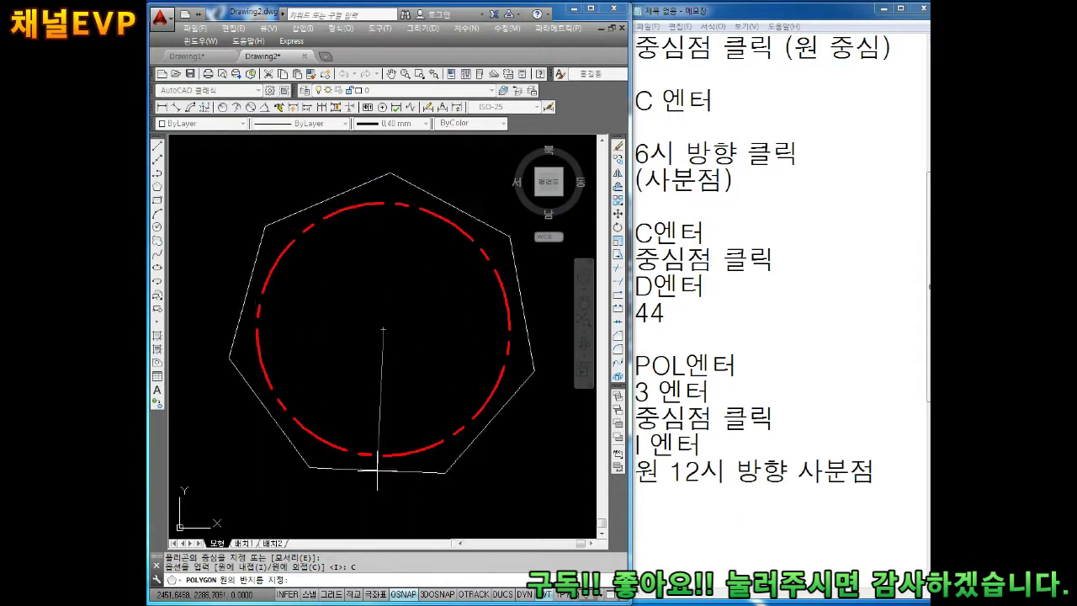
pyautogui.click(383, 455)
pyautogui.press('Escape')
# - Add a Ø44 diameter dimension to the hexagon's circle
pyautogui.scroll(-6, 403, 366)
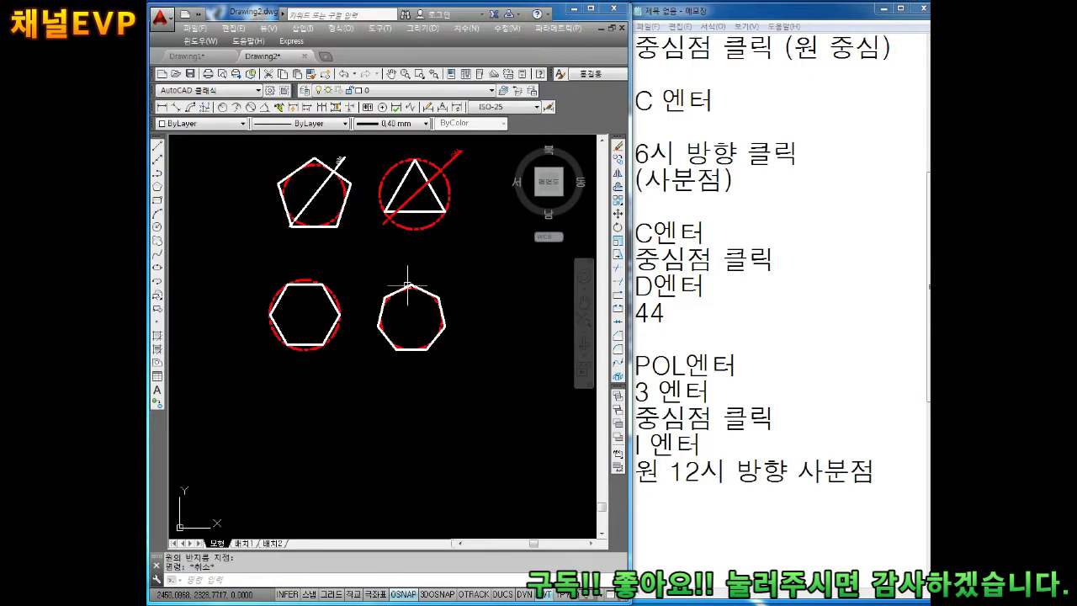
pyautogui.moveTo(378, 277)
pyautogui.mouseDown(button='middle')
pyautogui.moveTo(378, 337)
pyautogui.moveTo(439, 338)
pyautogui.mouseUp(button='middle')
pyautogui.scroll(2, 390, 292)
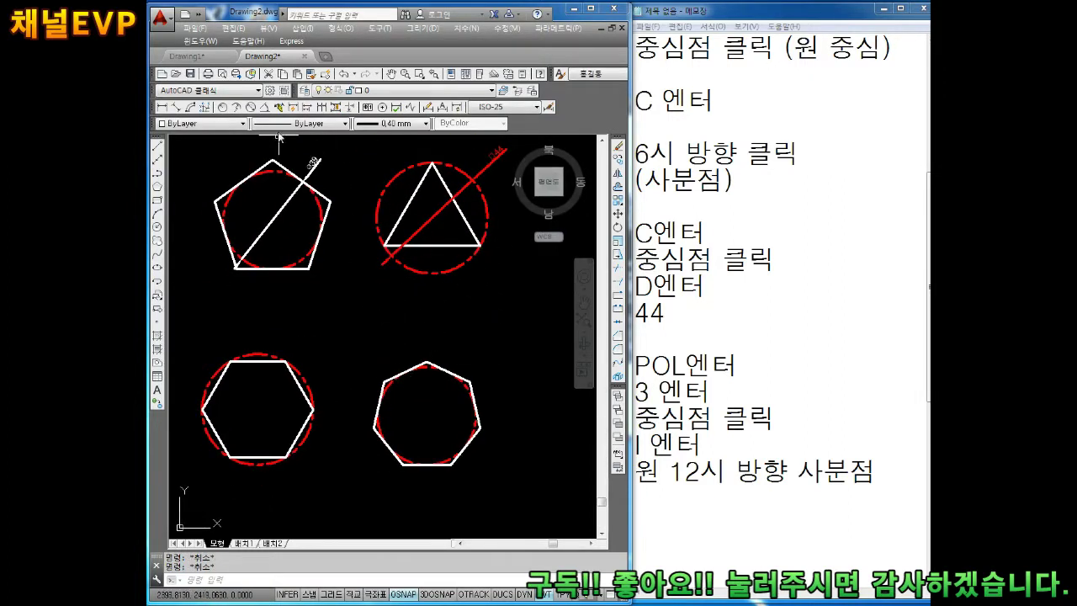
pyautogui.click(250, 107)
pyautogui.scroll(4, 322, 397)
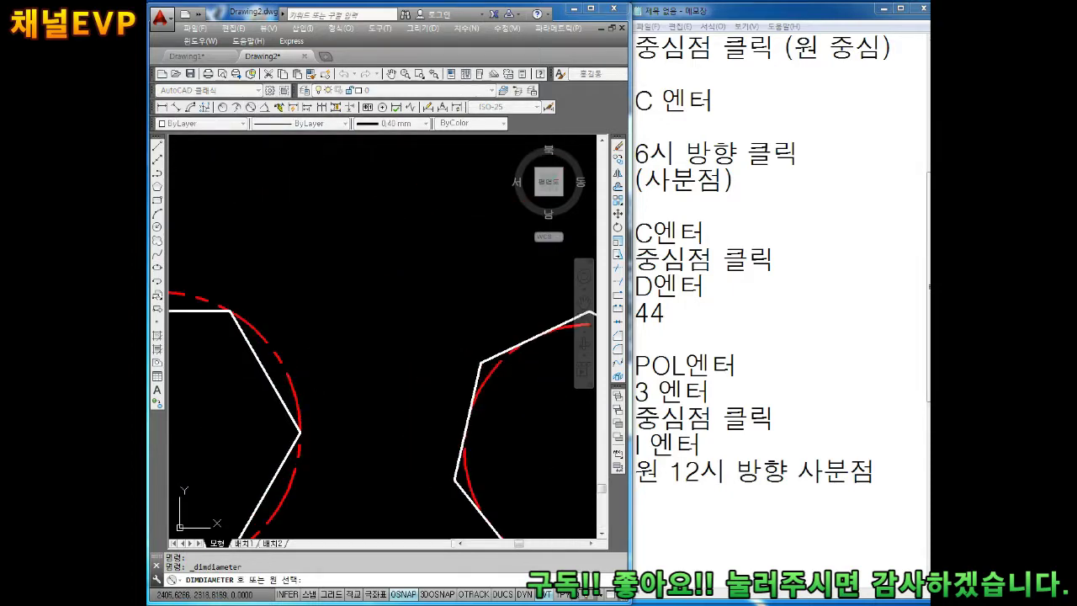
pyautogui.click(295, 377)
pyautogui.scroll(-5, 361, 326)
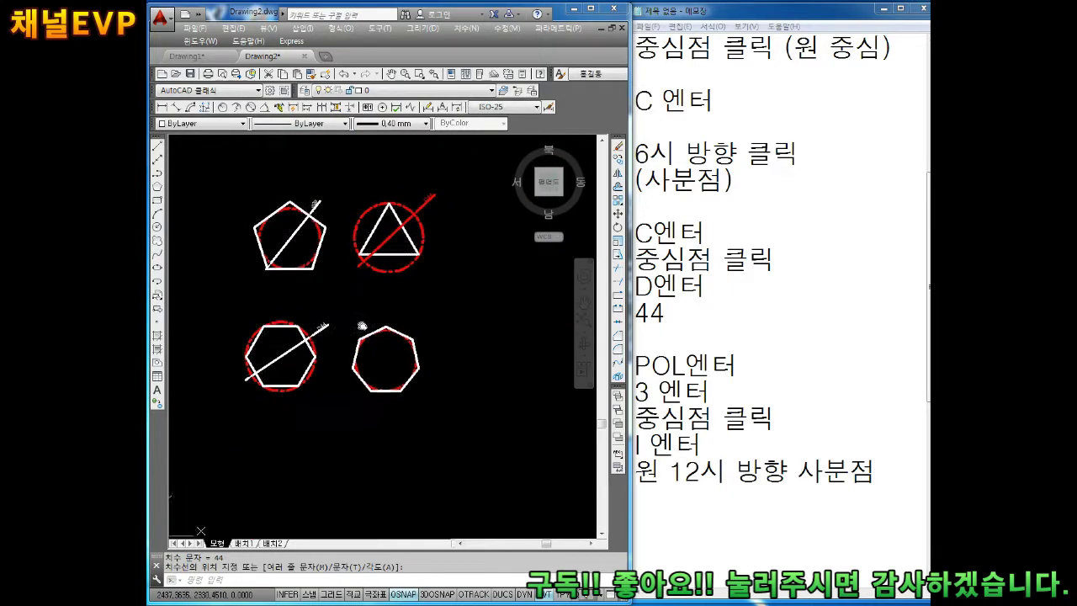
pyautogui.click(362, 326)
# - Add a Ø39 diameter dimension to the heptagon's circle
pyautogui.press('Return')
pyautogui.scroll(5, 404, 341)
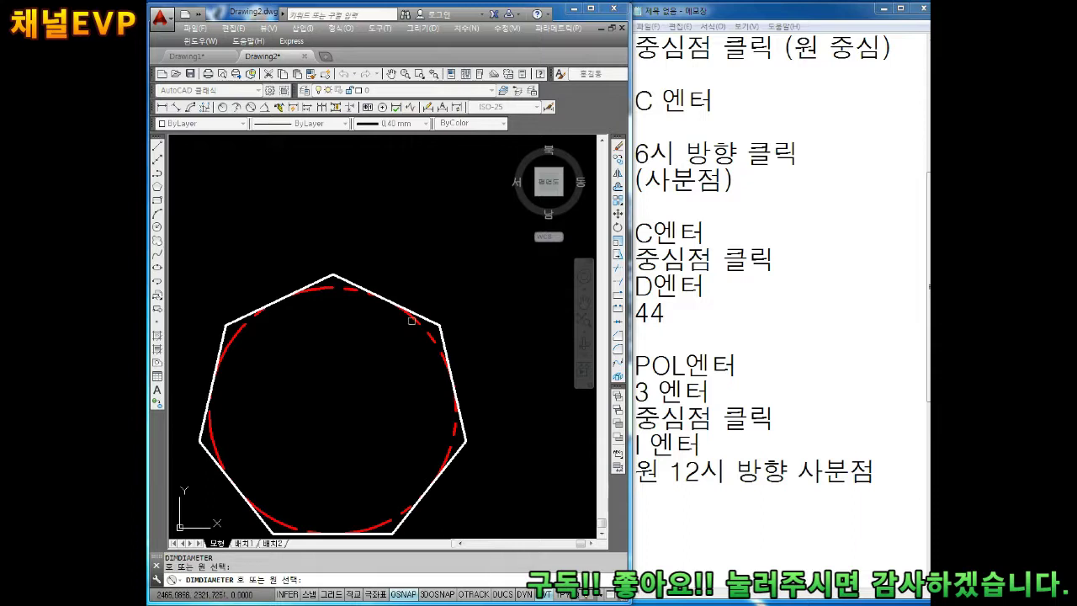
pyautogui.click(411, 320)
pyautogui.scroll(-2, 432, 244)
pyautogui.click(459, 303)
pyautogui.press('Escape')
pyautogui.press('Escape')
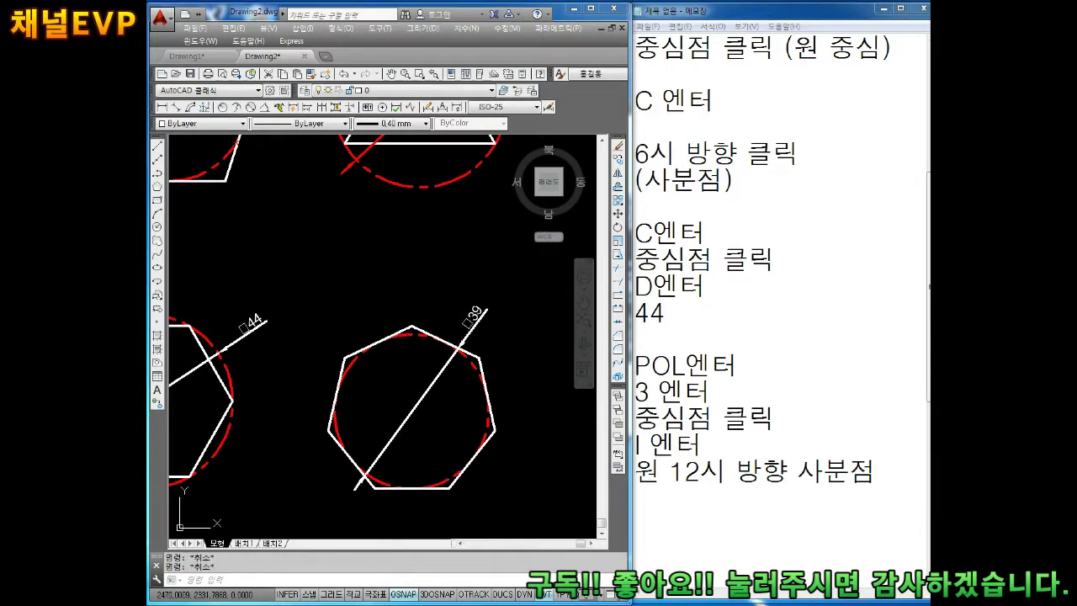
pyautogui.doubleClick(474, 313)
# - Check the 39 and 44 dimension texts, then open Save Drawing As for Drawing2.dwg
pyautogui.click(313, 320)
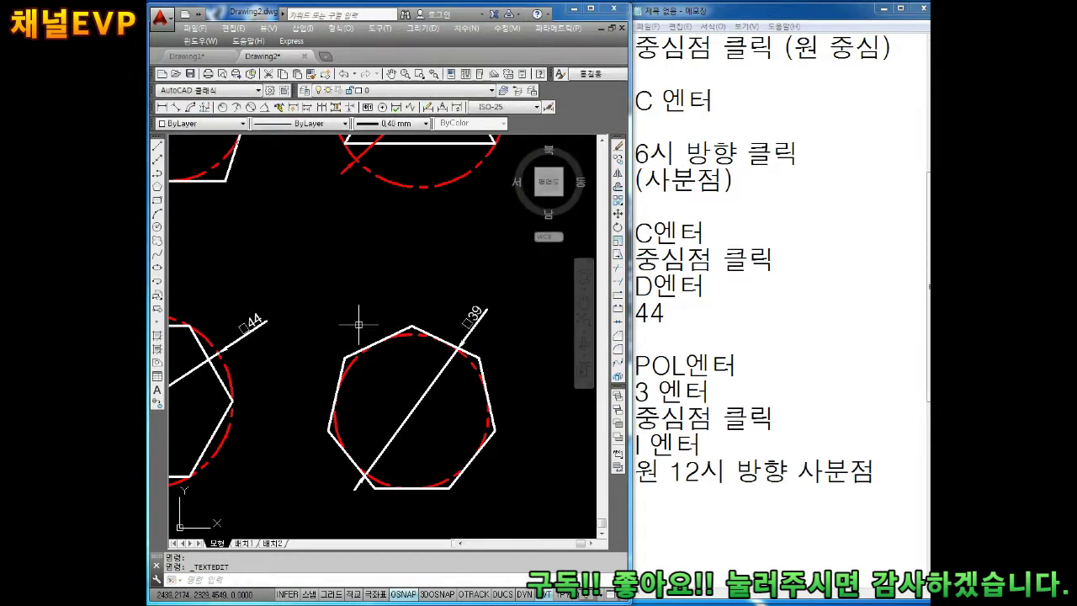
pyautogui.doubleClick(473, 316)
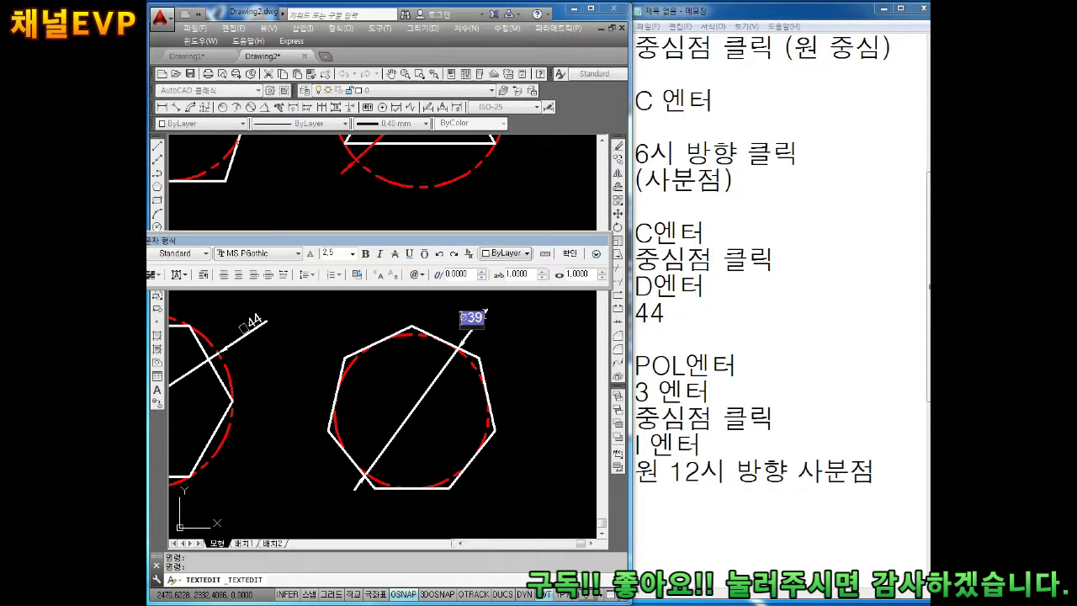
pyautogui.click(565, 255)
pyautogui.doubleClick(249, 322)
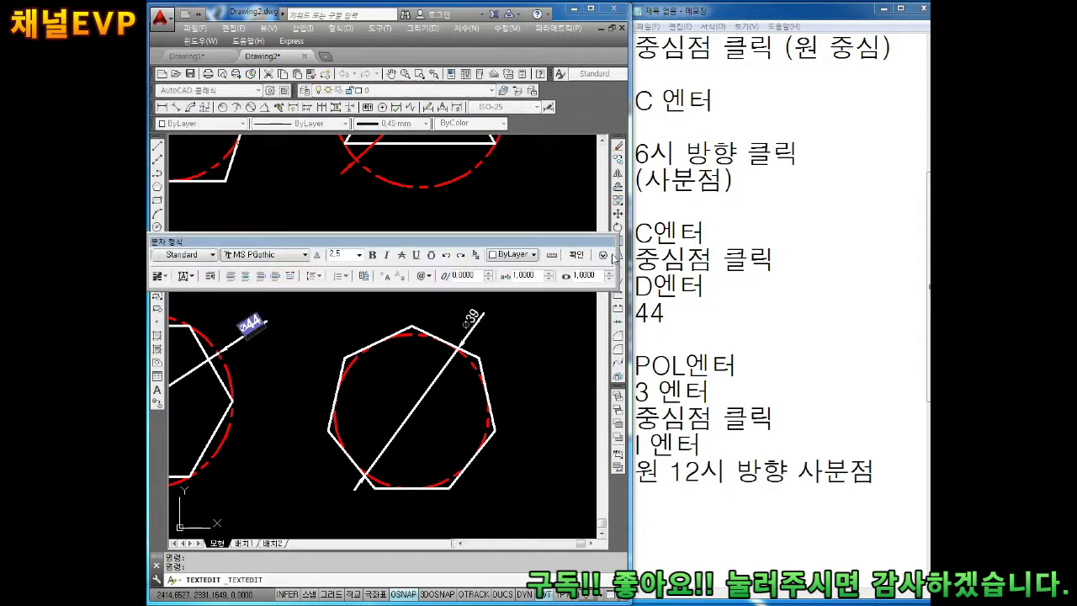
pyautogui.click(575, 254)
pyautogui.scroll(-5, 412, 243)
pyautogui.scroll(2, 383, 277)
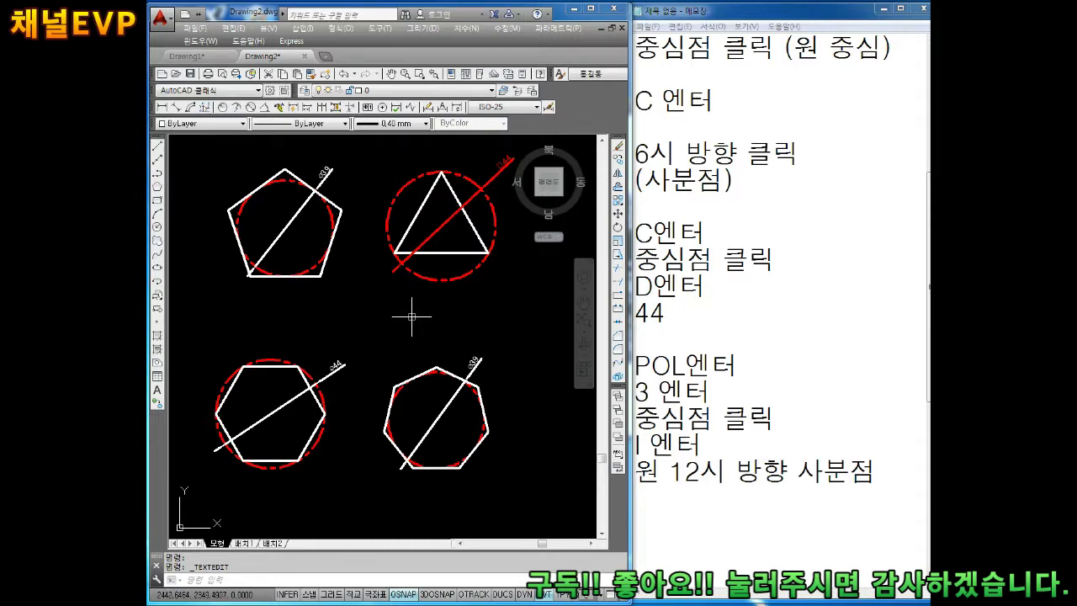
pyautogui.hotkey('ctrl', 's')
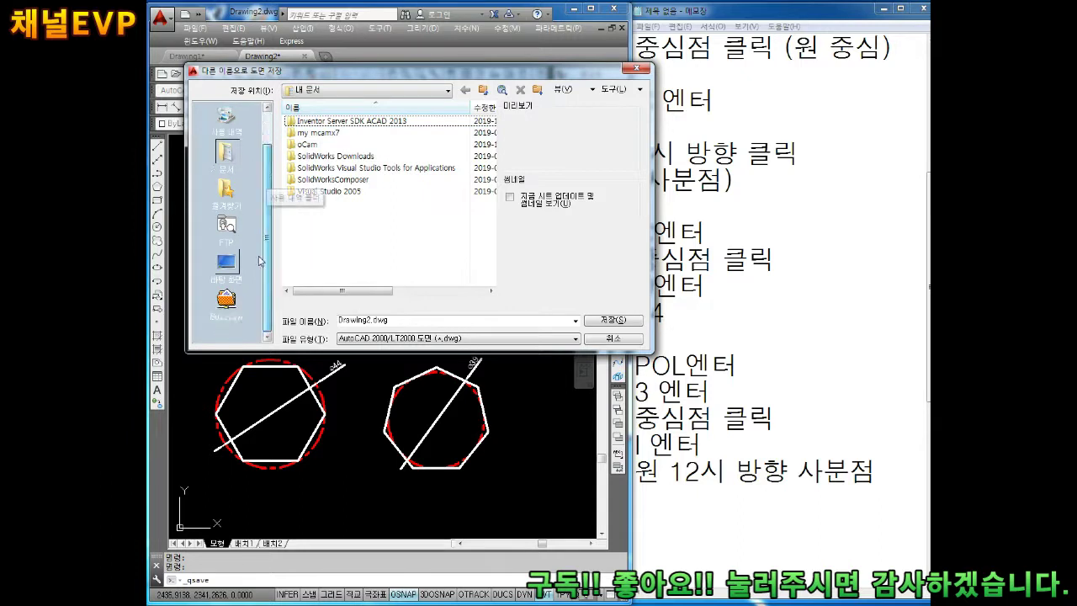
# - Create a new folder named 1018 in the chosen save location
pyautogui.click(226, 266)
pyautogui.click(411, 91)
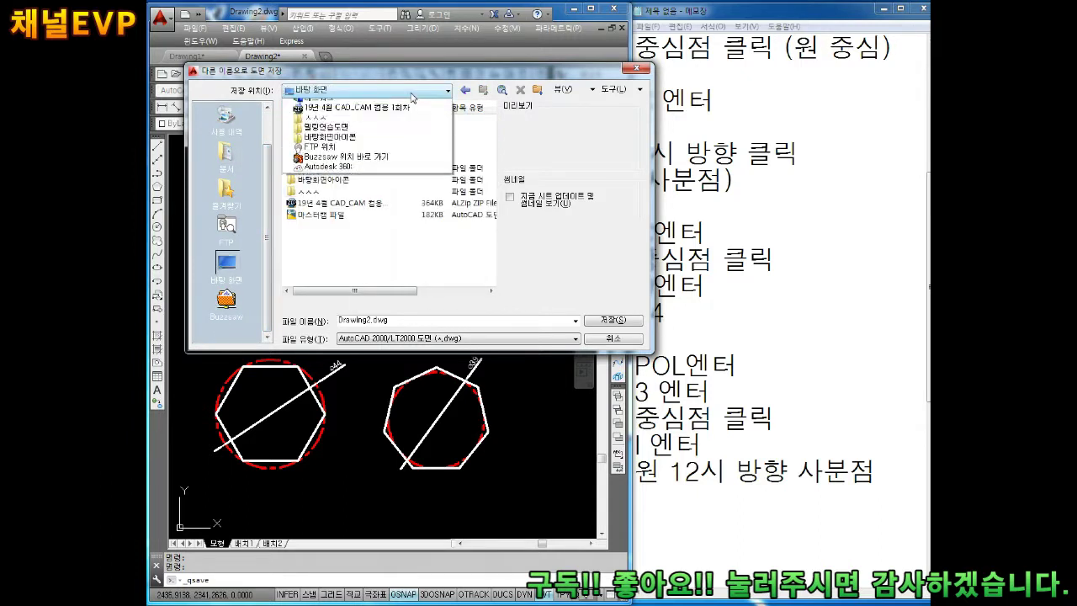
pyautogui.click(353, 191)
pyautogui.rightClick(368, 233)
pyautogui.click(409, 237)
pyautogui.write('1018')
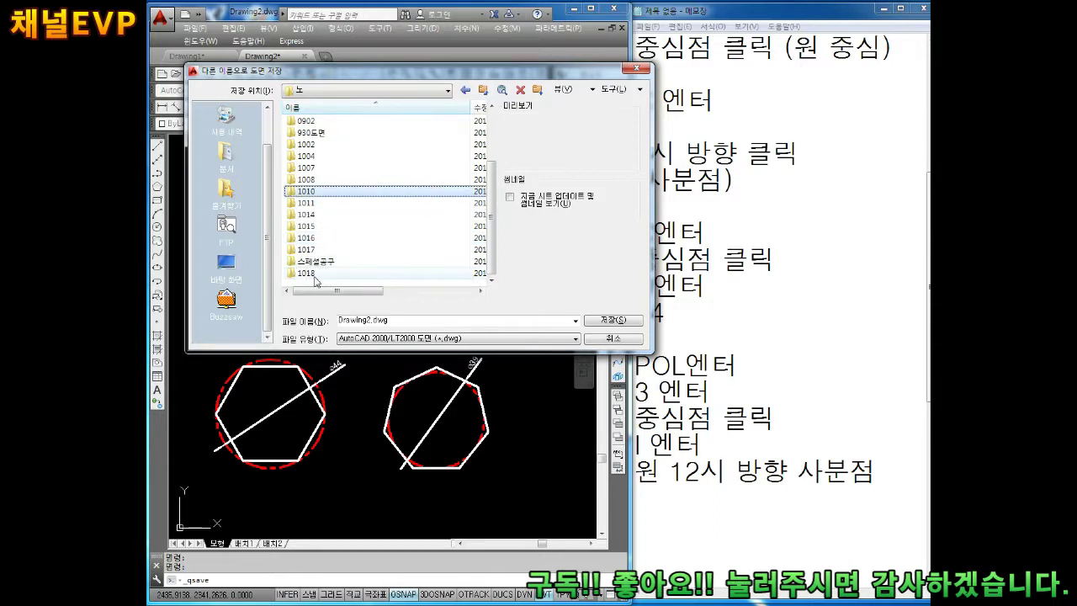
# - Save the drawing inside the 1018 folder with the file name field cleared
pyautogui.doubleClick(313, 278)
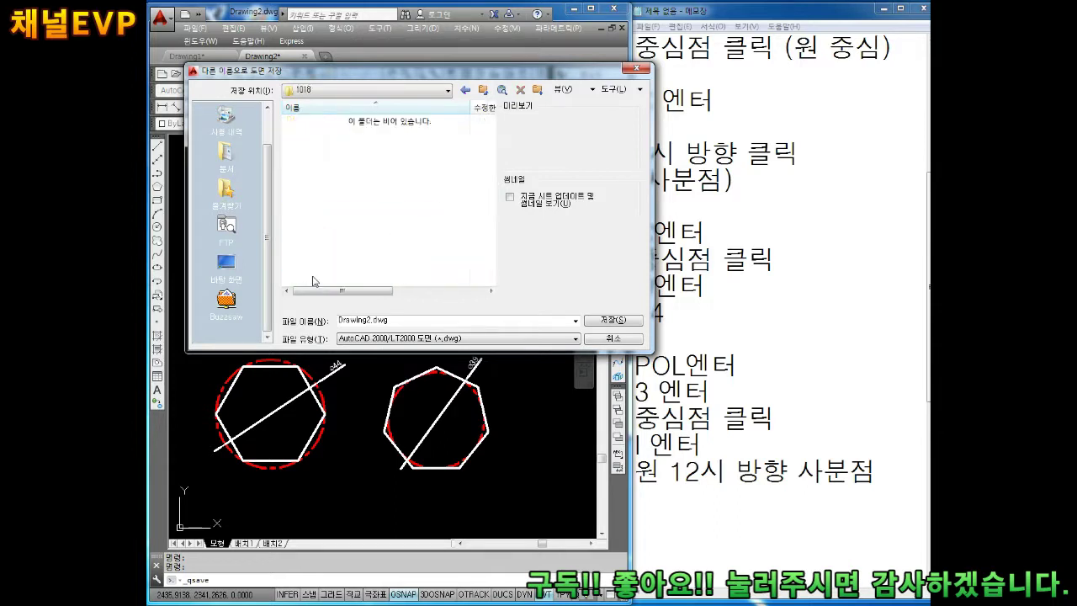
pyautogui.doubleClick(366, 320)
pyautogui.press('BackSpace')
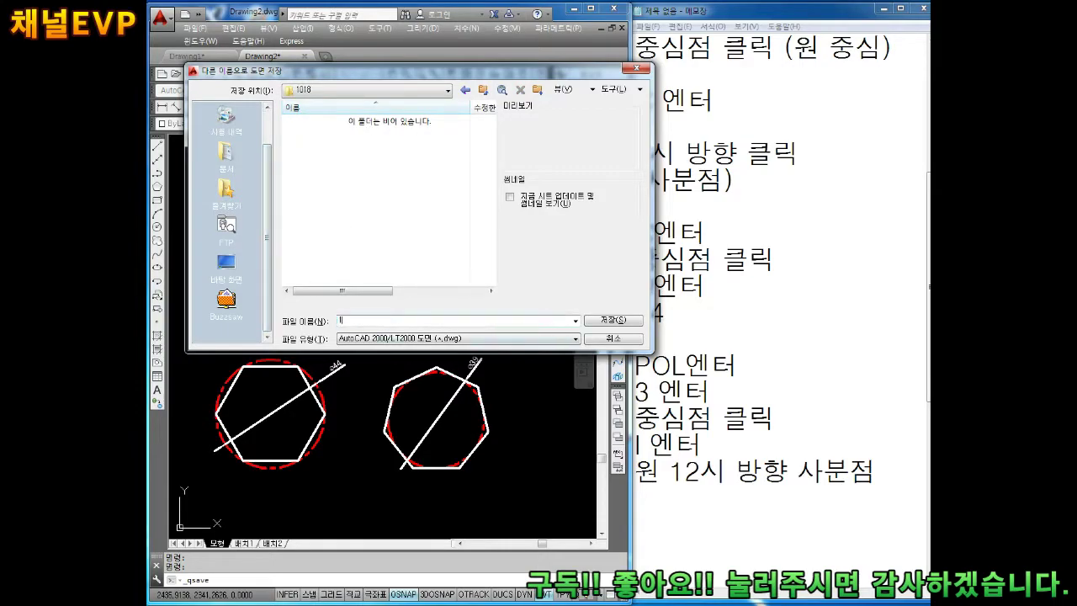
pyautogui.click(631, 321)
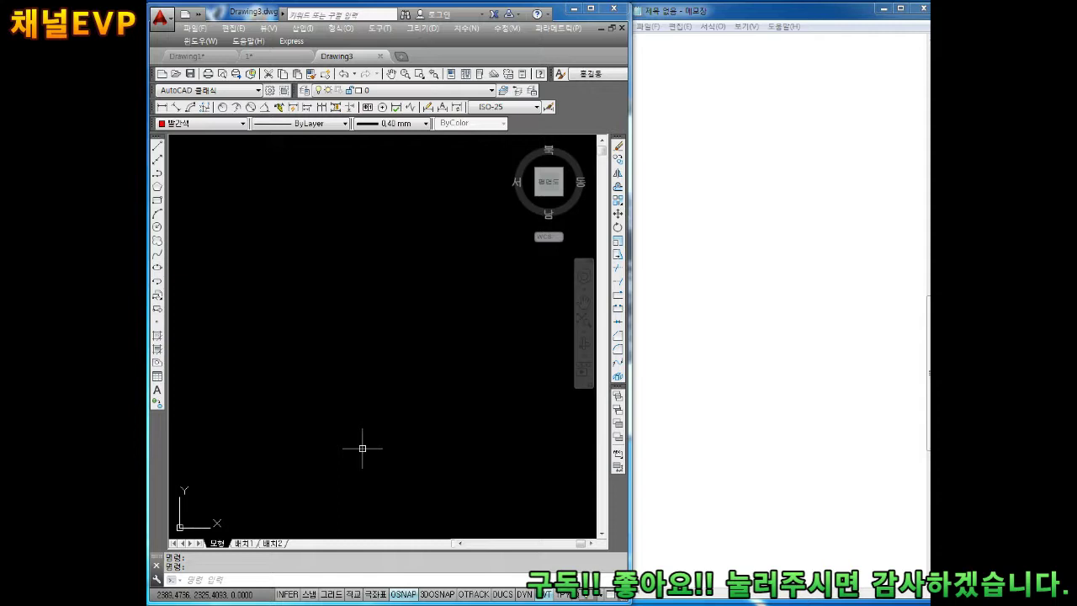
# - Write the circle steps C엔터 and 중심점클릭 on separate lines in the notes
pyautogui.click(729, 97)
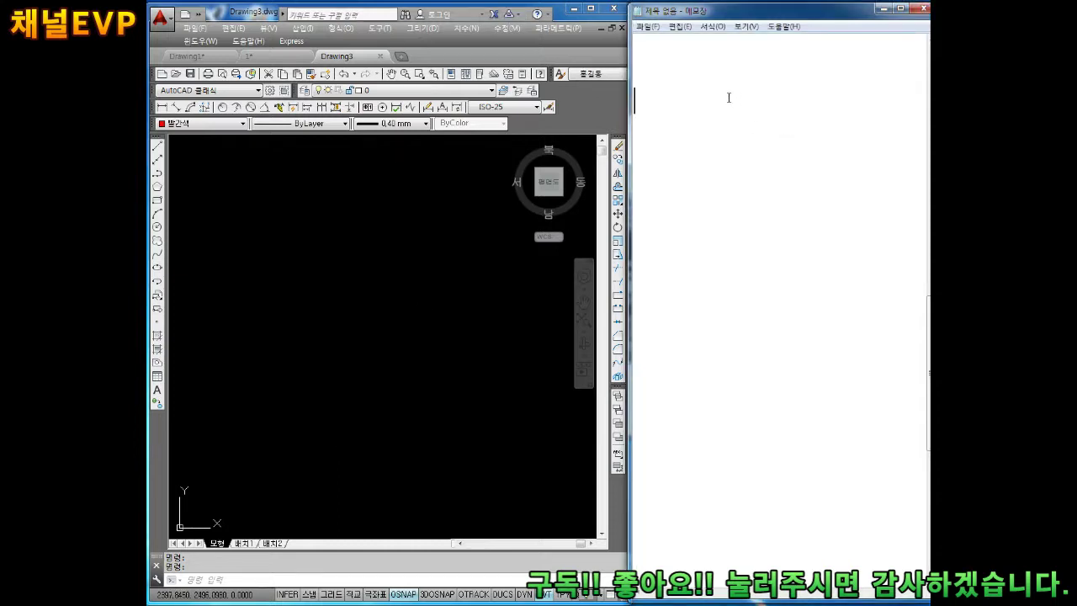
pyautogui.write('PO')
pyautogui.press('BackSpace')
pyautogui.press('BackSpace')
pyautogui.write('ㅊ')
pyautogui.press('BackSpace')
pyautogui.write('C엔터')
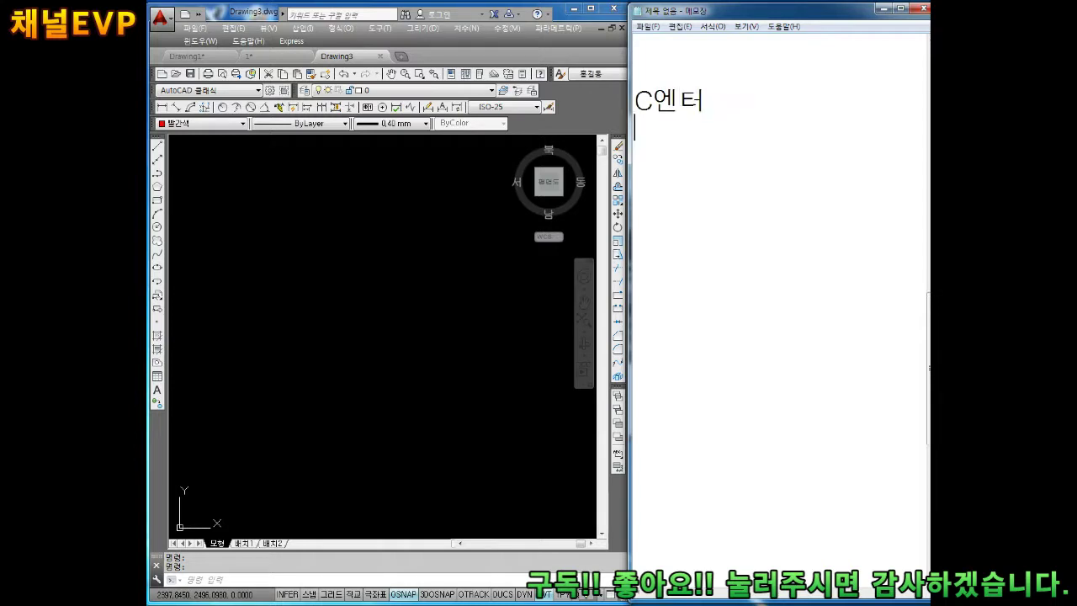
pyautogui.press('Return')
pyautogui.write('중심점클ㄹ')
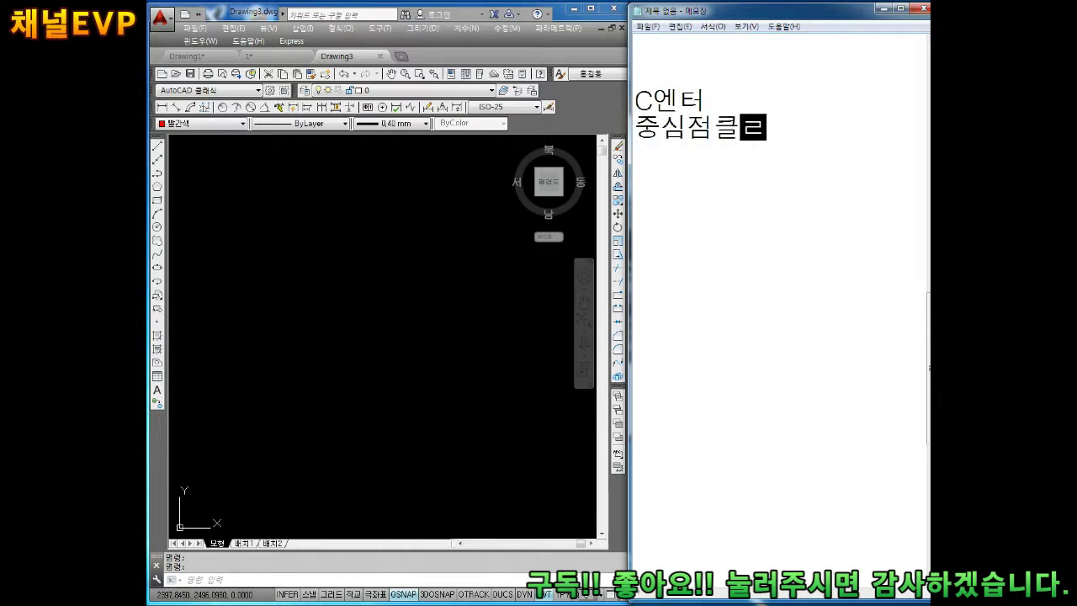
pyautogui.write('릭')
pyautogui.press('Return')
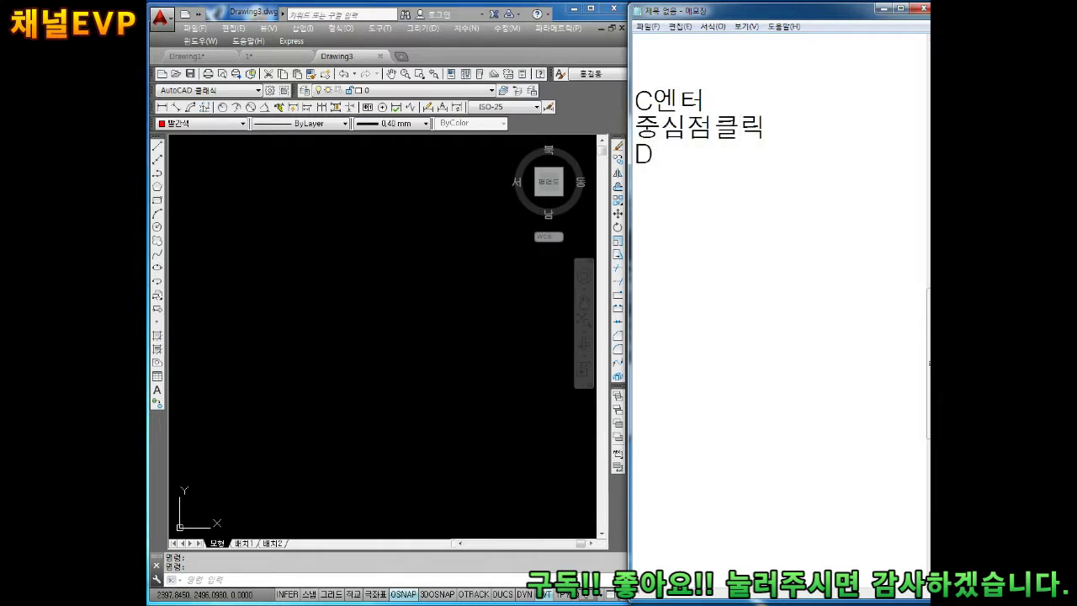
# - Add the D엔터 and 28 lines, then start the polygon line POL엔터 6
pyautogui.write('DPS')
pyautogui.press('BackSpace')
pyautogui.press('BackSpace')
pyautogui.press('BackSpace')
pyautogui.write('DPSX')
pyautogui.press('BackSpace')
pyautogui.press('BackSpace')
pyautogui.press('BackSpace')
pyautogui.press('BackSpace')
pyautogui.press('BackSpace')
pyautogui.write('엔터')
pyautogui.press('Return')
pyautogui.write('28')
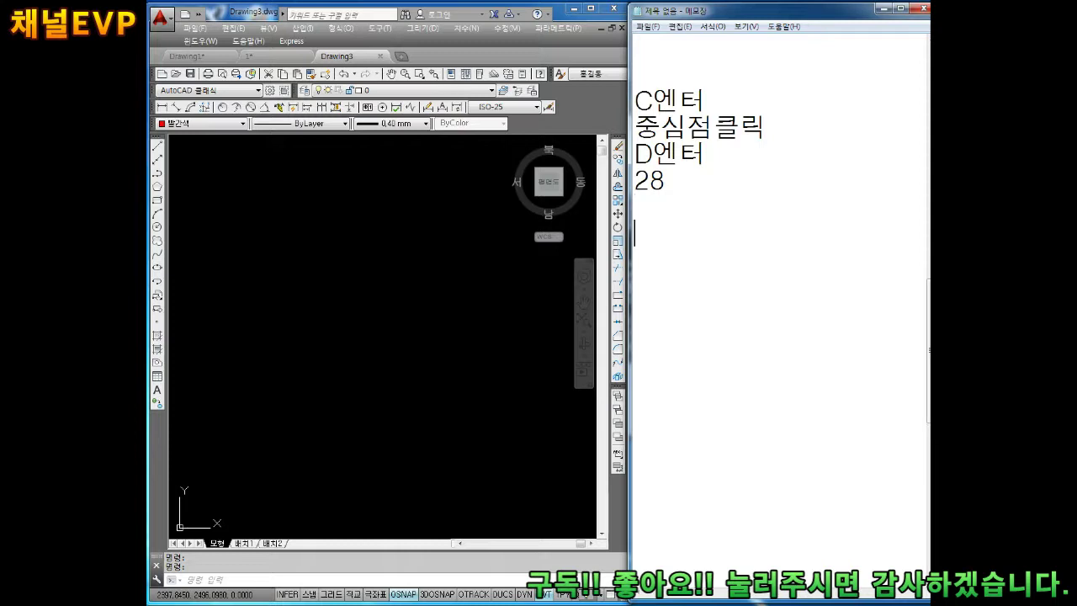
pyautogui.write('POL')
pyautogui.write('엔터 ')
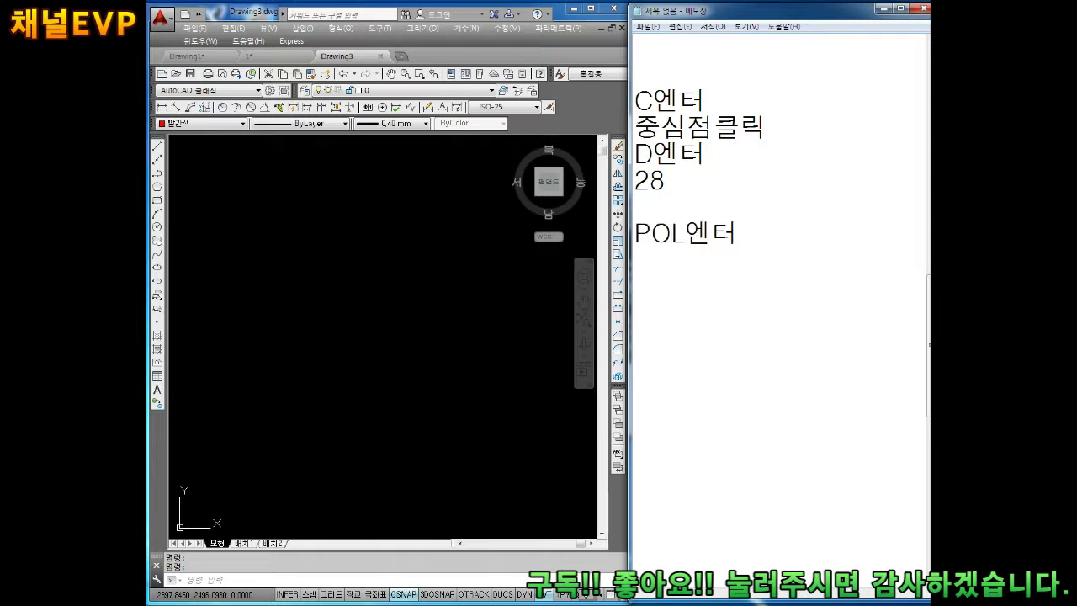
pyautogui.write('6')
# - Add the 6엔터 and 중심점클릭 lines under POL엔터
pyautogui.press('Return')
pyautogui.press('BackSpace')
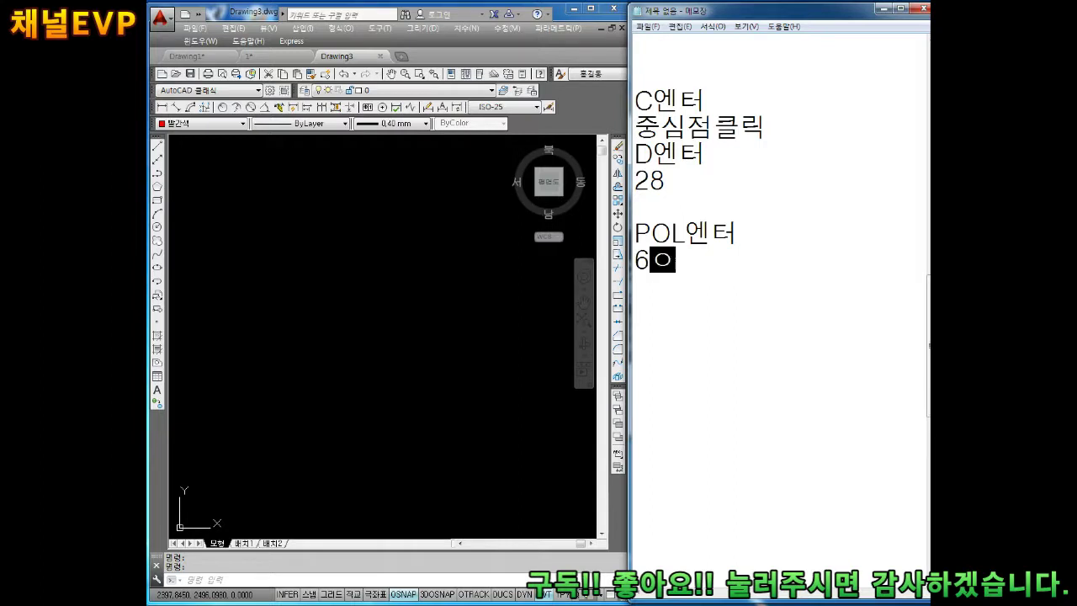
pyautogui.write('엔터')
pyautogui.press('Return')
pyautogui.write('중심저')
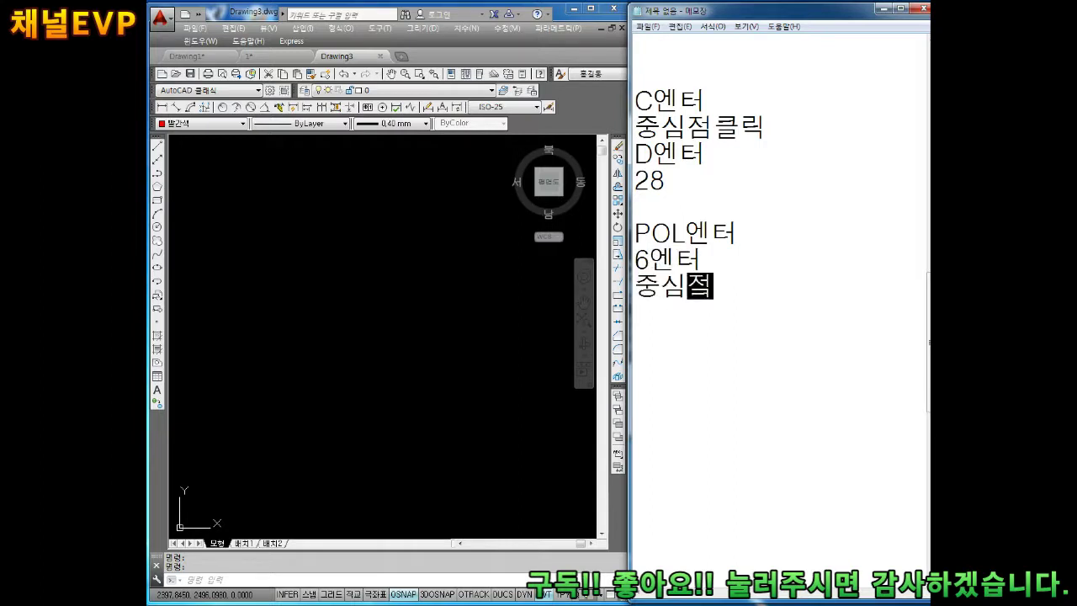
pyautogui.write('점')
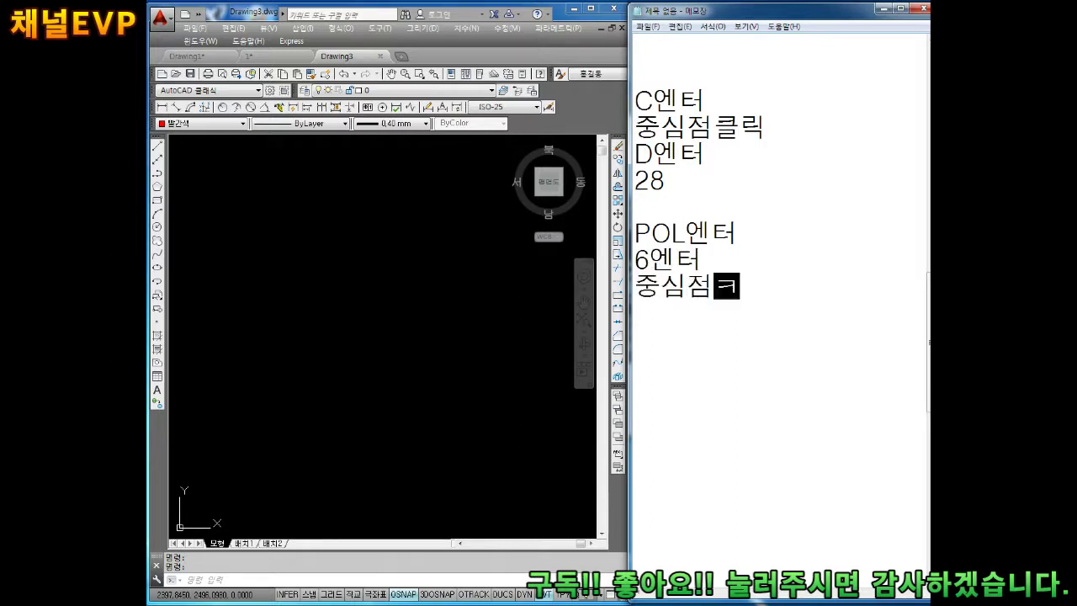
pyautogui.write('클릭')
pyautogui.press('Return')
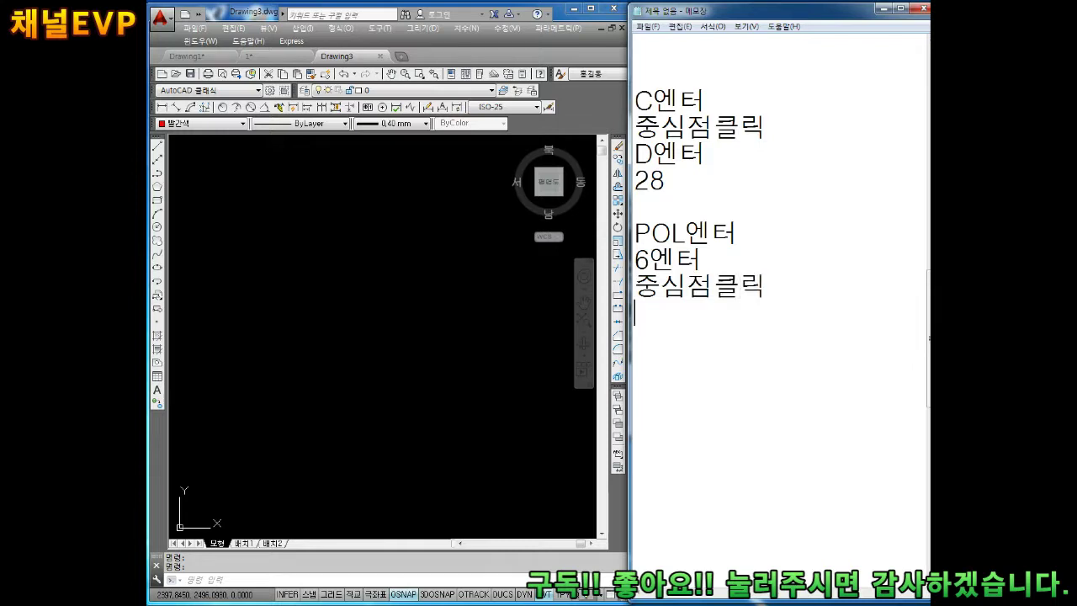
# - Add the C엔터 and 6시방향 클릭 lines, then return to the AutoCAD drawing
pyautogui.write('ㅊ')
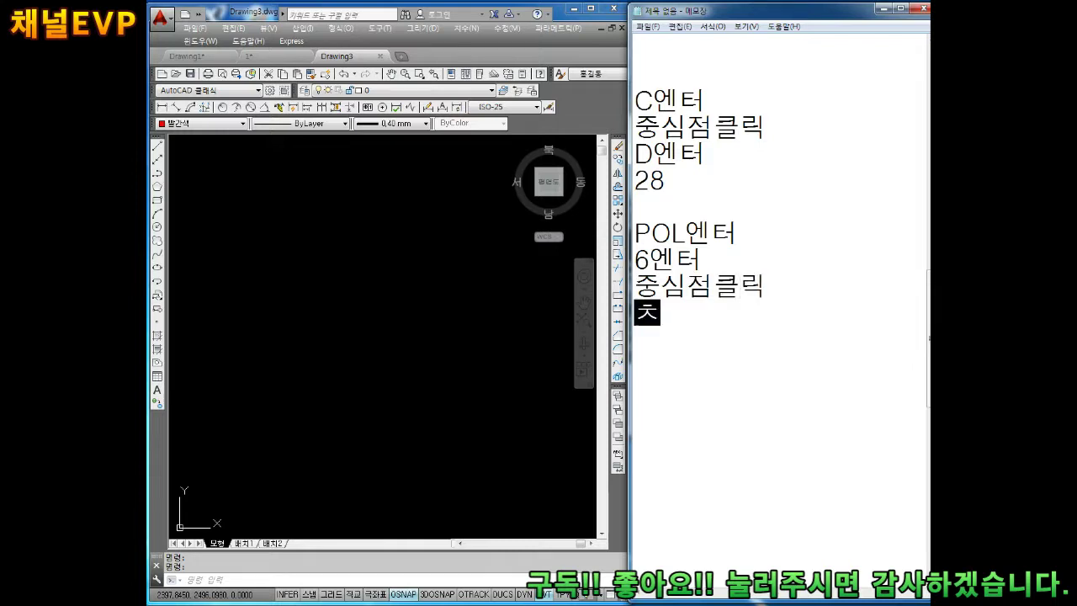
pyautogui.press('BackSpace')
pyautogui.press('Hangul')
pyautogui.write('C')
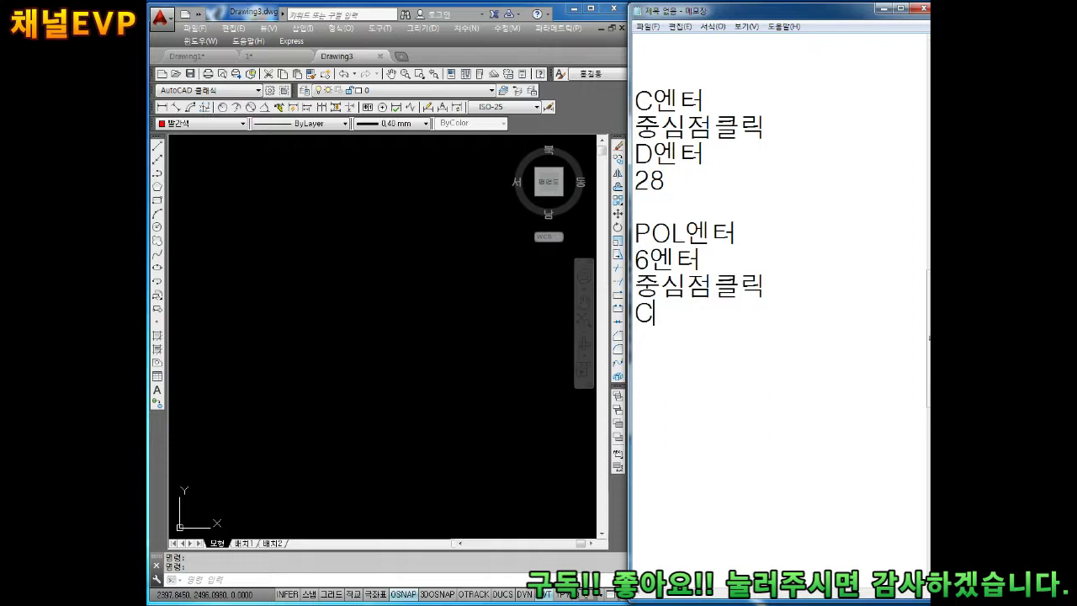
pyautogui.write('에')
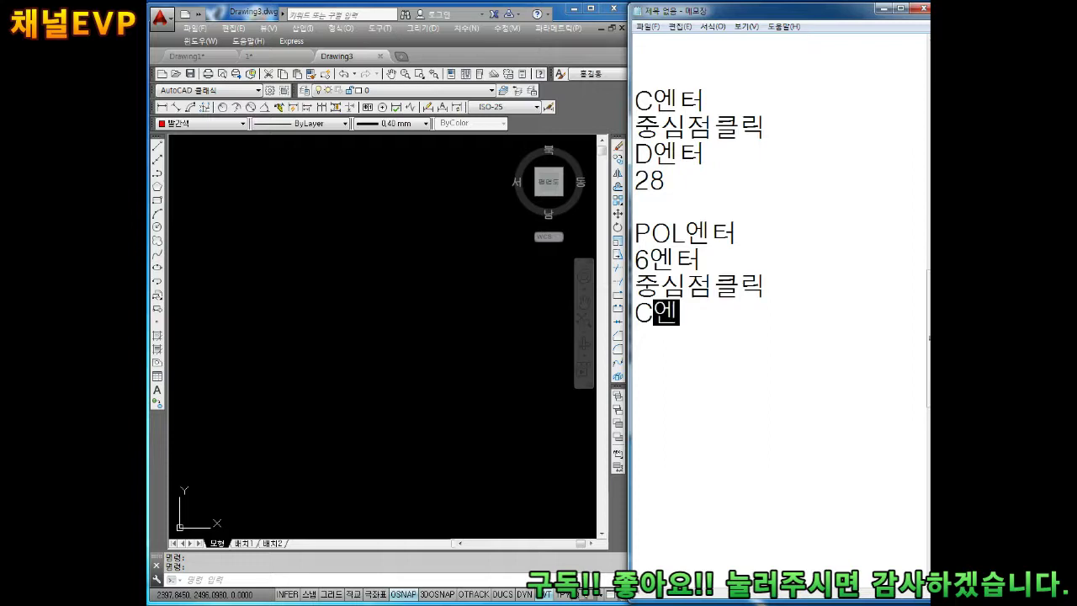
pyautogui.write('ㄴ터')
pyautogui.press('Return')
pyautogui.write('3ㅅㅣ방')
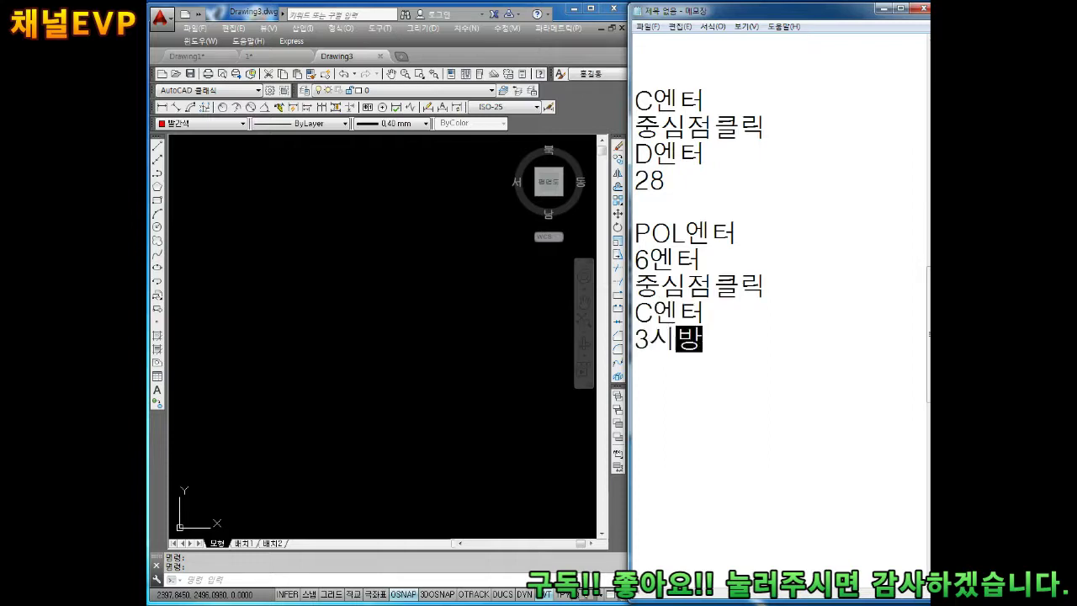
pyautogui.write('향 ㅋㅡ')
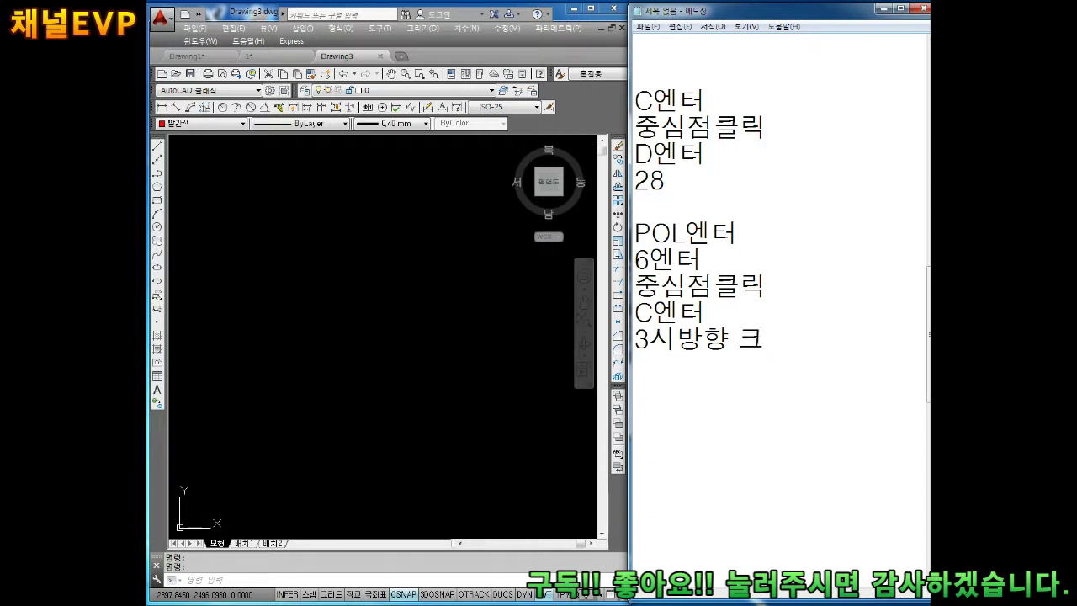
pyautogui.press('BackSpace')
pyautogui.press('BackSpace')
pyautogui.press('BackSpace')
pyautogui.press('BackSpace')
pyautogui.press('BackSpace')
pyautogui.press('BackSpace')
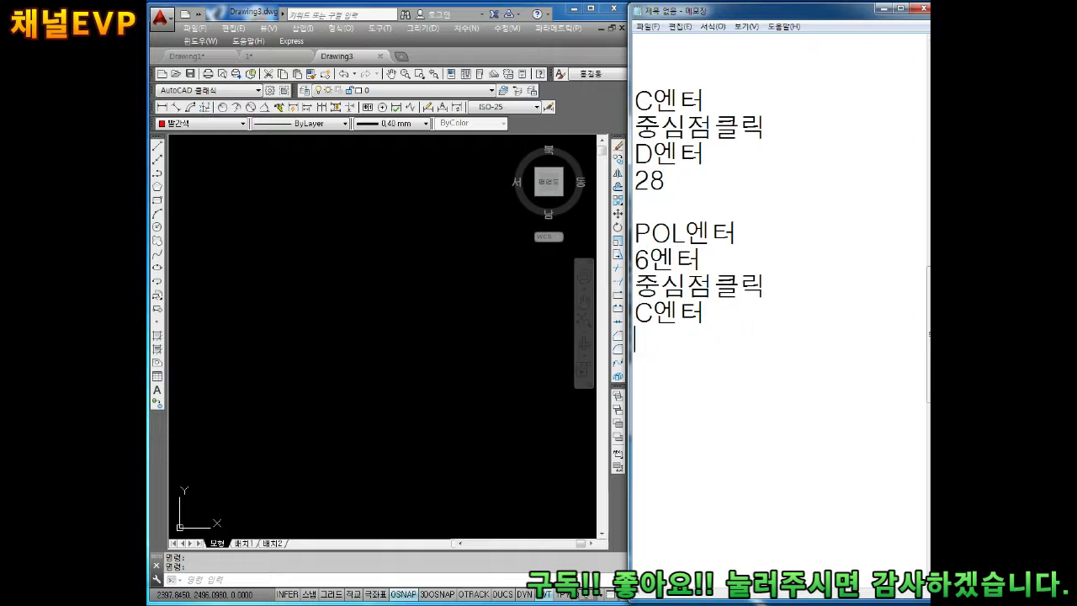
pyautogui.write('6시방향 ')
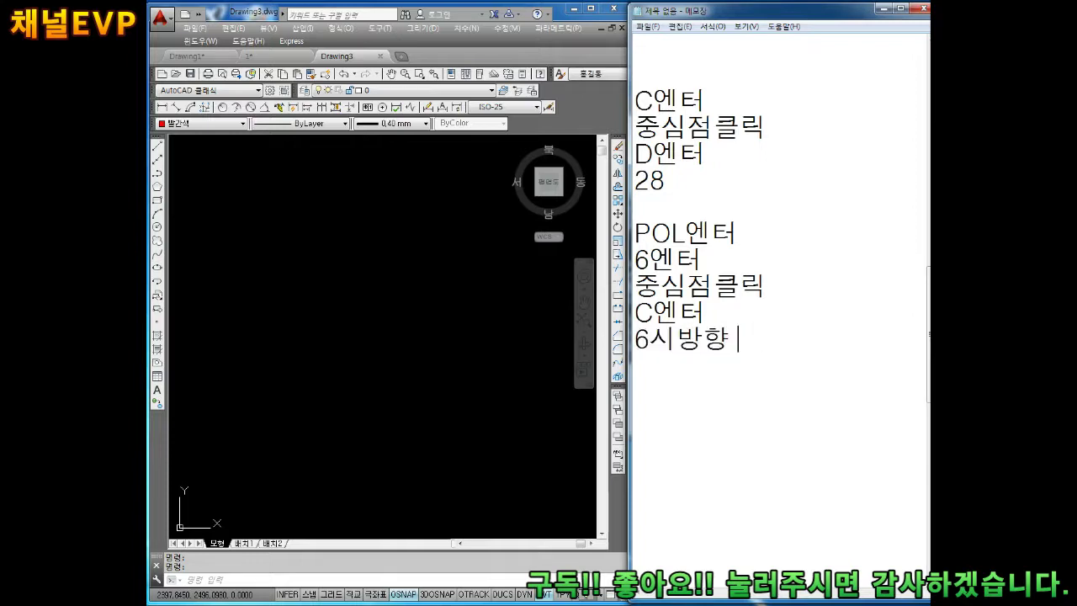
pyautogui.write('클릭')
pyautogui.press('Return')
pyautogui.press('Return')
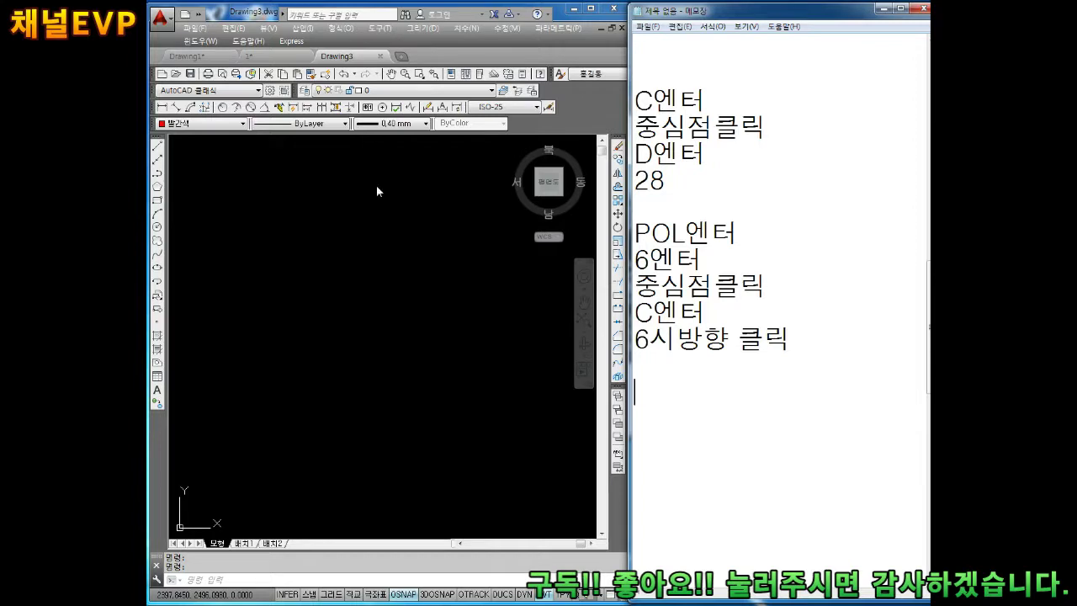
pyautogui.click(376, 191)
pyautogui.write('c')
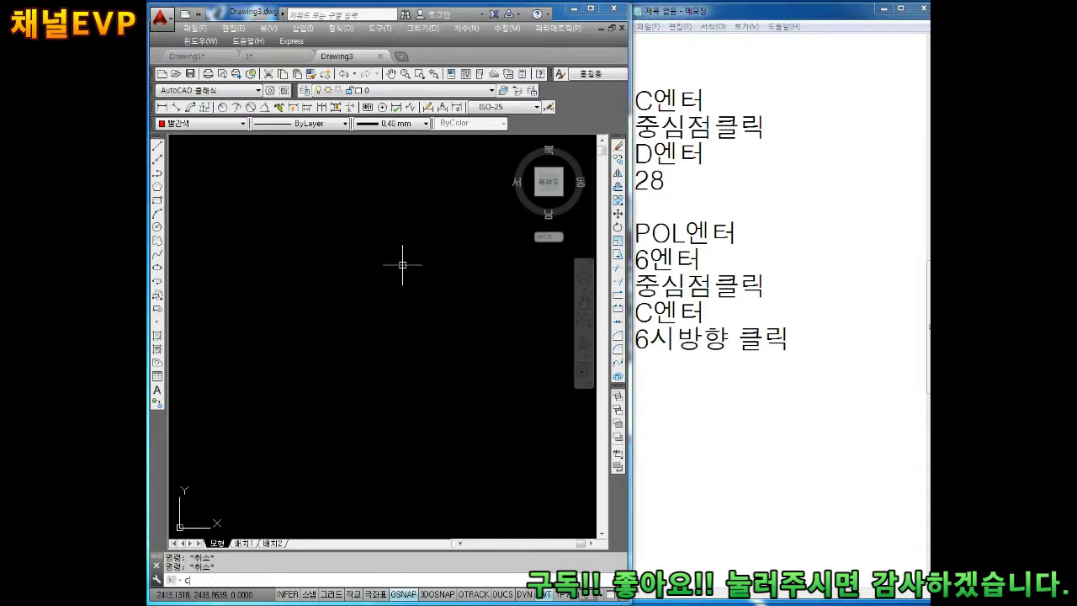
# - Draw a red circle of diameter 28 at a picked centre point
pyautogui.press('Return')
pyautogui.click(324, 322)
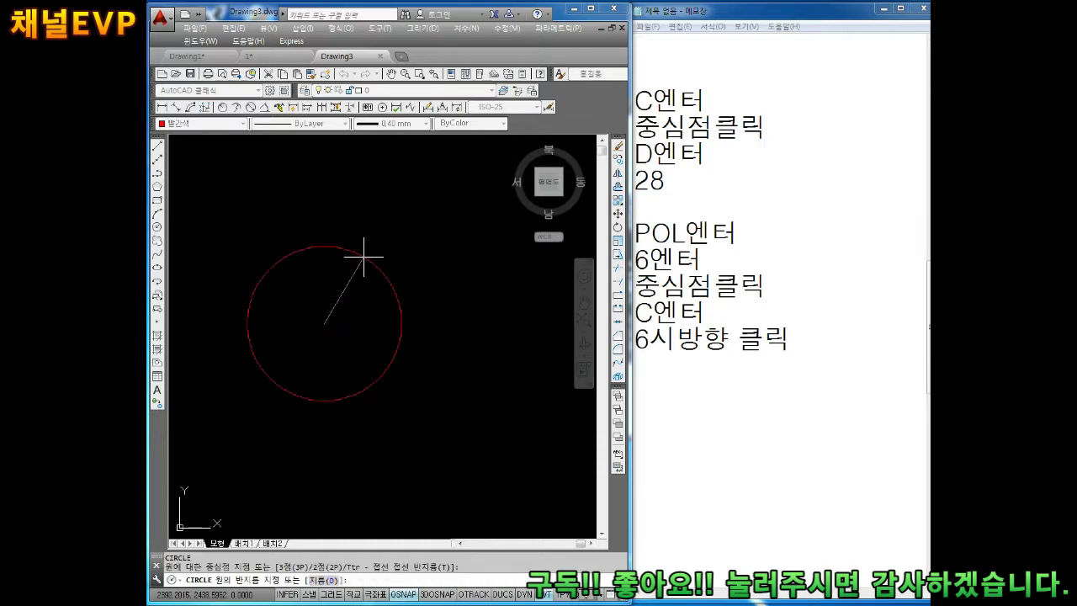
pyautogui.write('D')
pyautogui.press('Return')
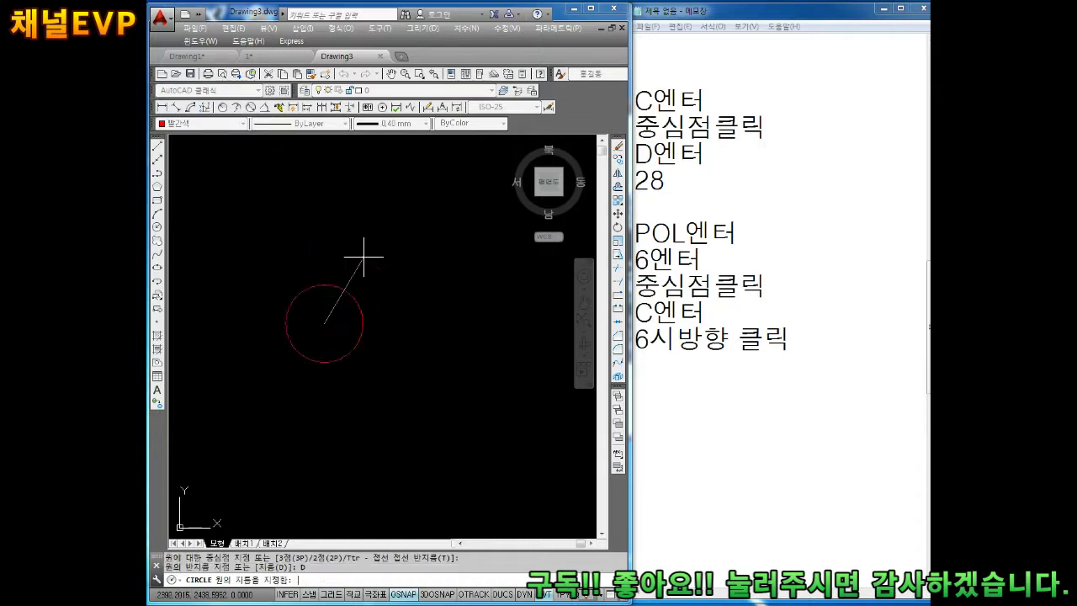
pyautogui.press('Return')
pyautogui.press('Escape')
pyautogui.press('Escape')
# - Set the current drawing colour back to ByLayer
pyautogui.scroll(2, 306, 315)
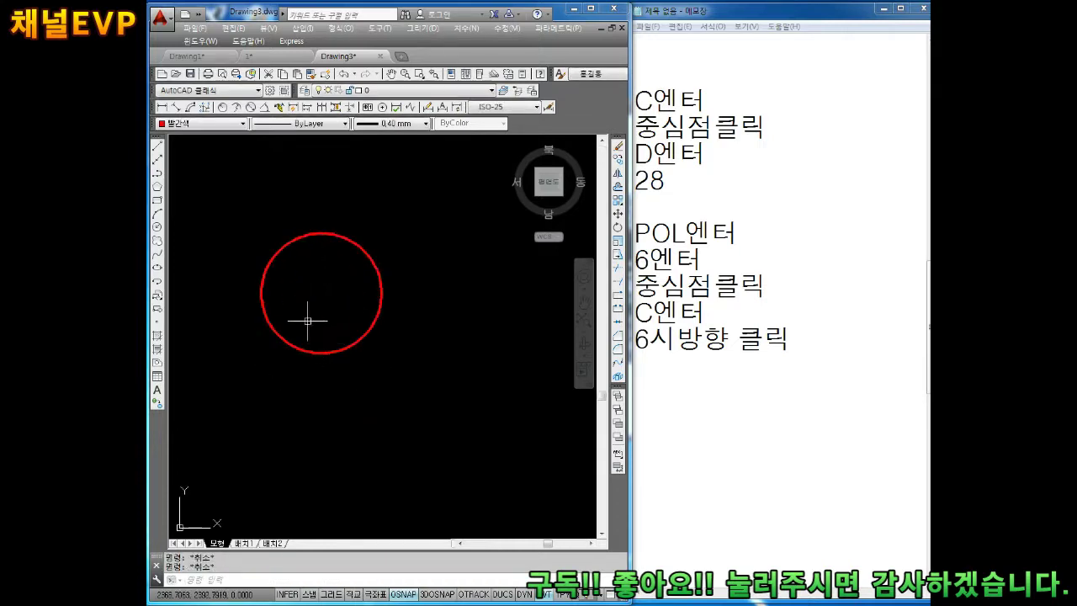
pyautogui.moveTo(305, 314); pyautogui.dragTo(342, 284, button='middle')
pyautogui.moveTo(301, 248); pyautogui.dragTo(330, 263, button='middle')
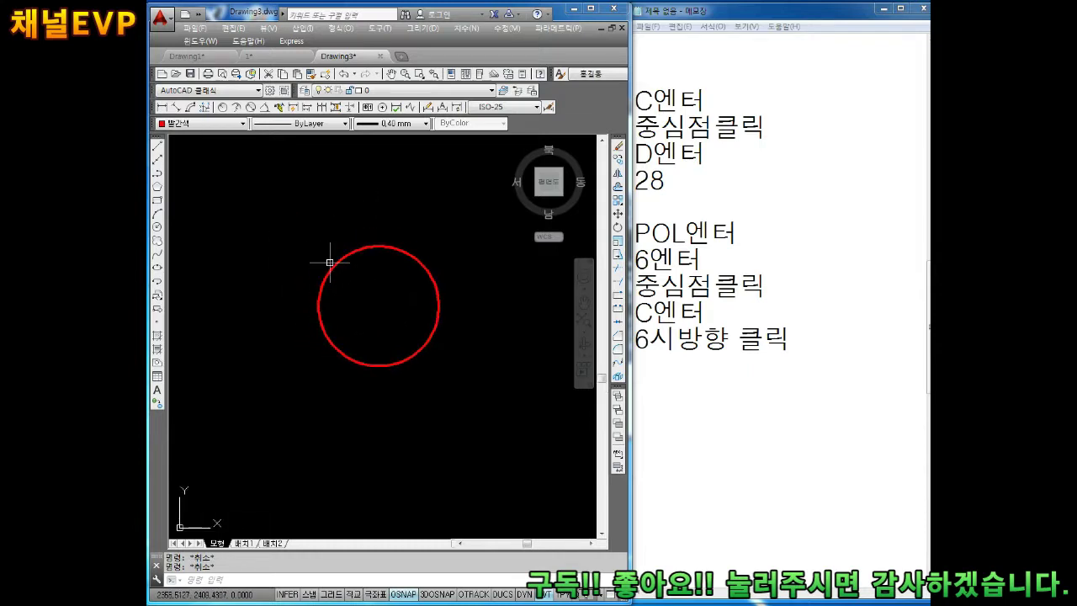
pyautogui.click(202, 123)
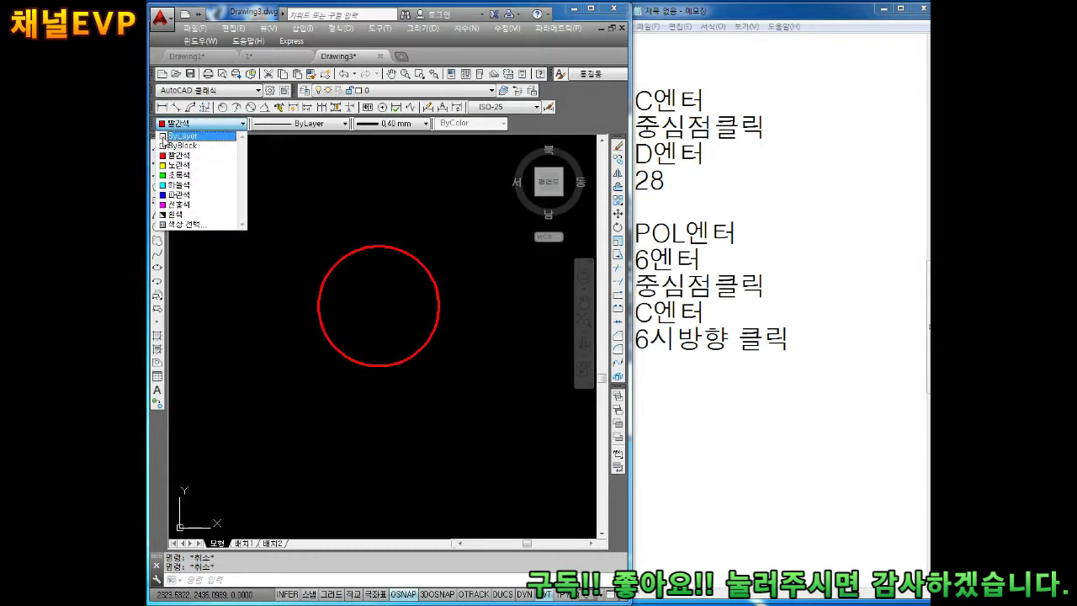
pyautogui.click(163, 137)
pyautogui.write('POL')
# - Draw a 6-sided polygon circumscribed about the circle, centred on it and sized to its bottom point
pyautogui.press('Return')
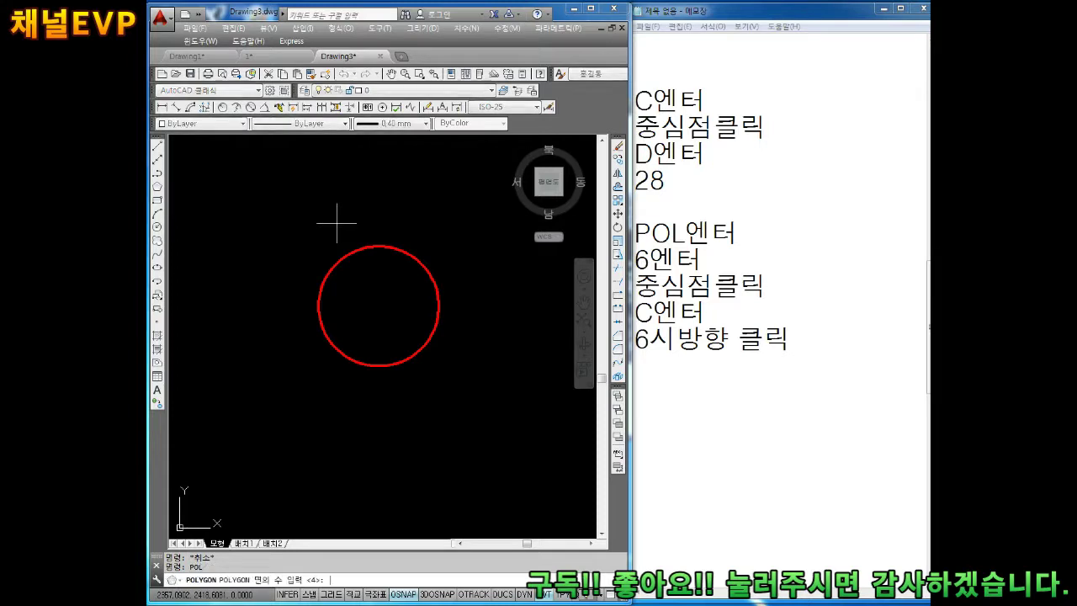
pyautogui.write('6')
pyautogui.press('Return')
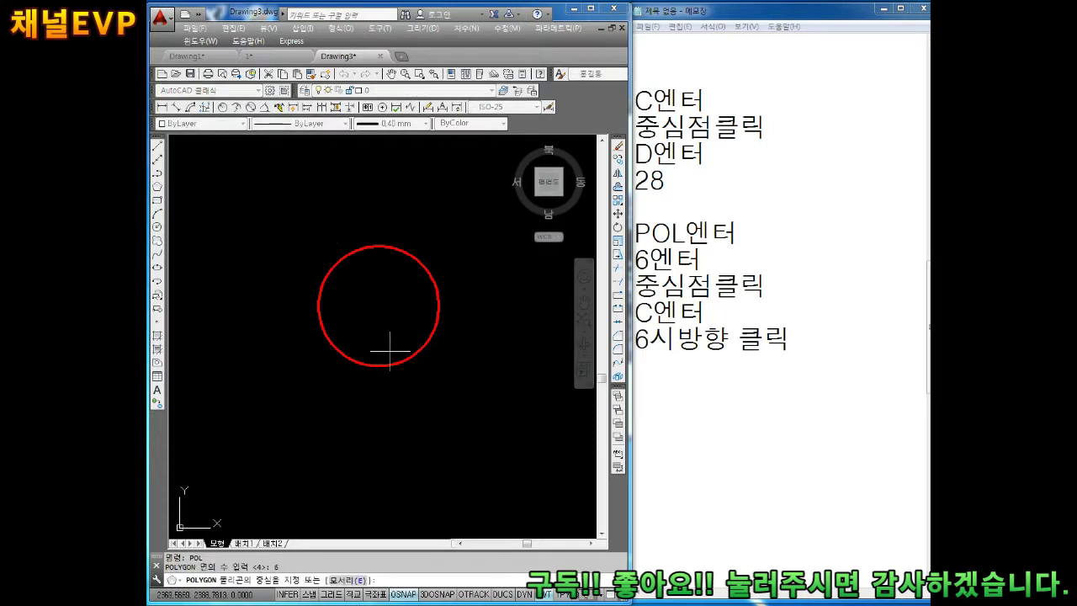
pyautogui.click(379, 306)
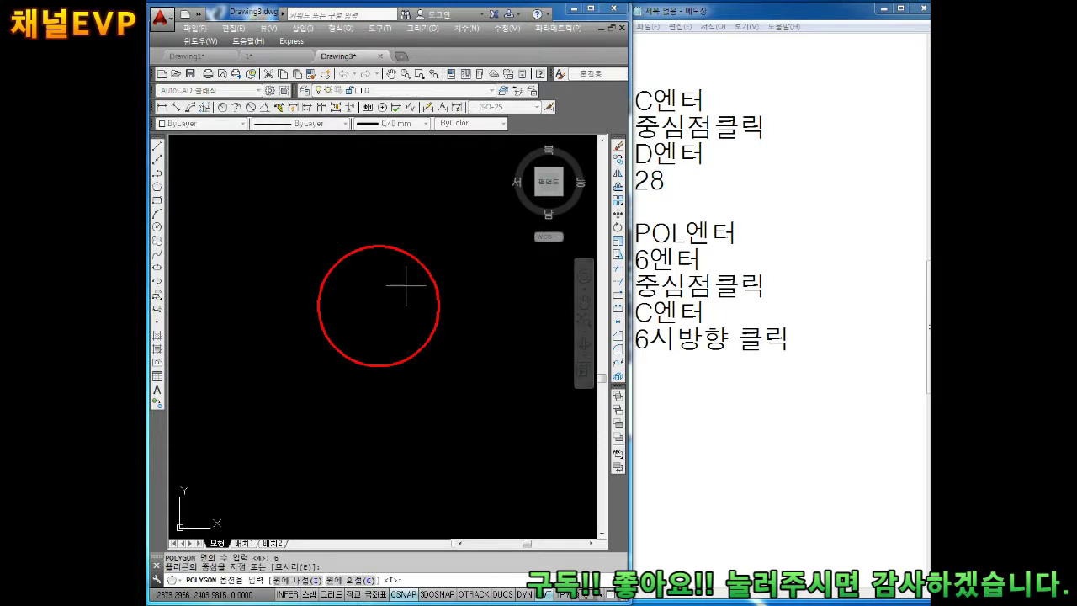
pyautogui.write('C')
pyautogui.press('Return')
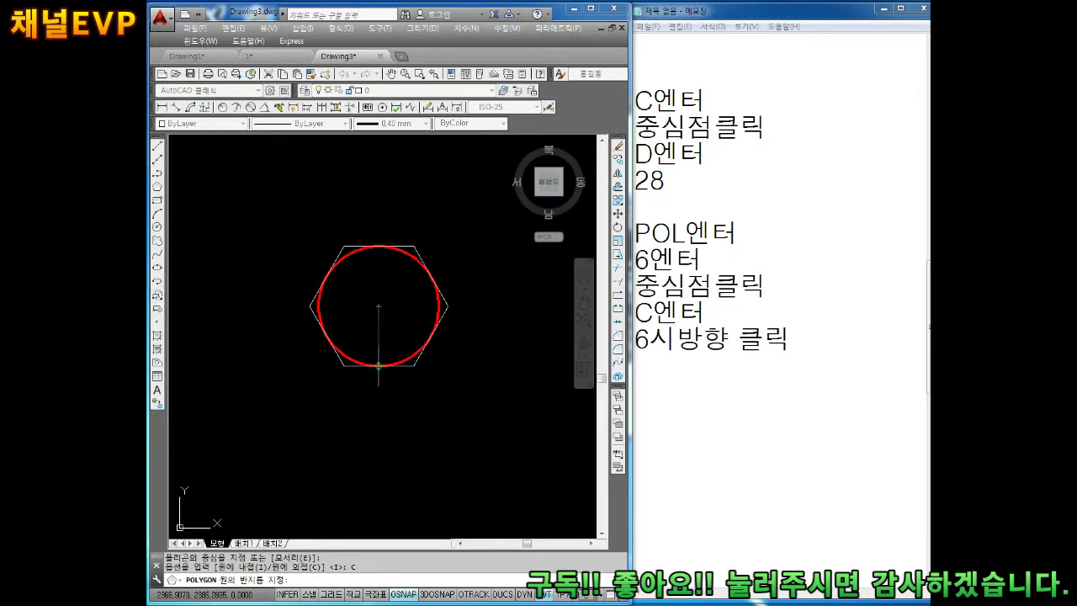
pyautogui.click(378, 366)
pyautogui.scroll(2, 362, 353)
pyautogui.press('Escape')
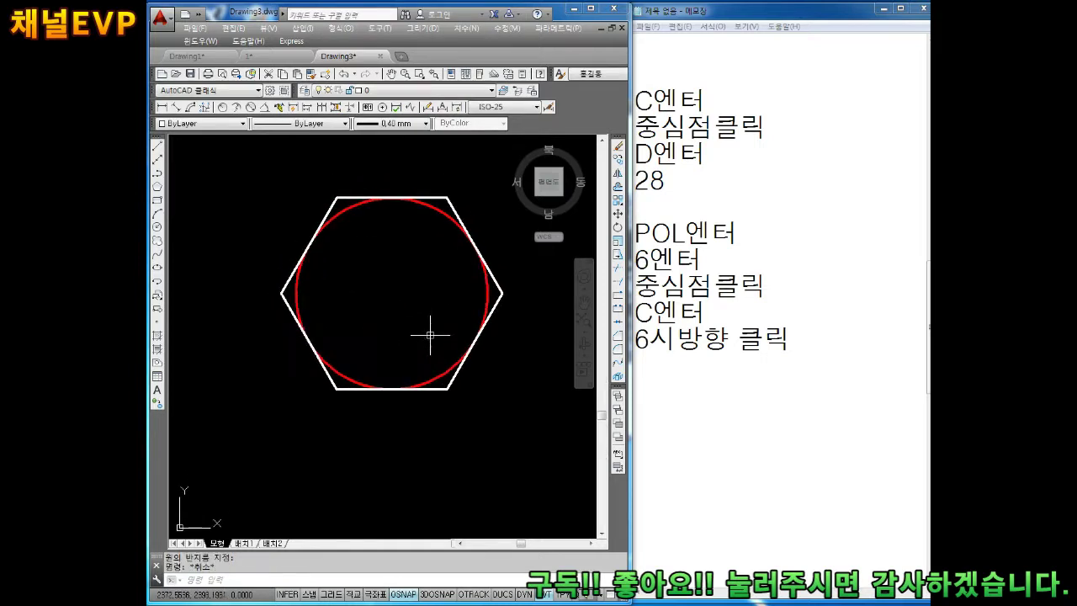
pyautogui.moveTo(435, 329); pyautogui.dragTo(425, 351, button='middle')
pyautogui.press('Escape')
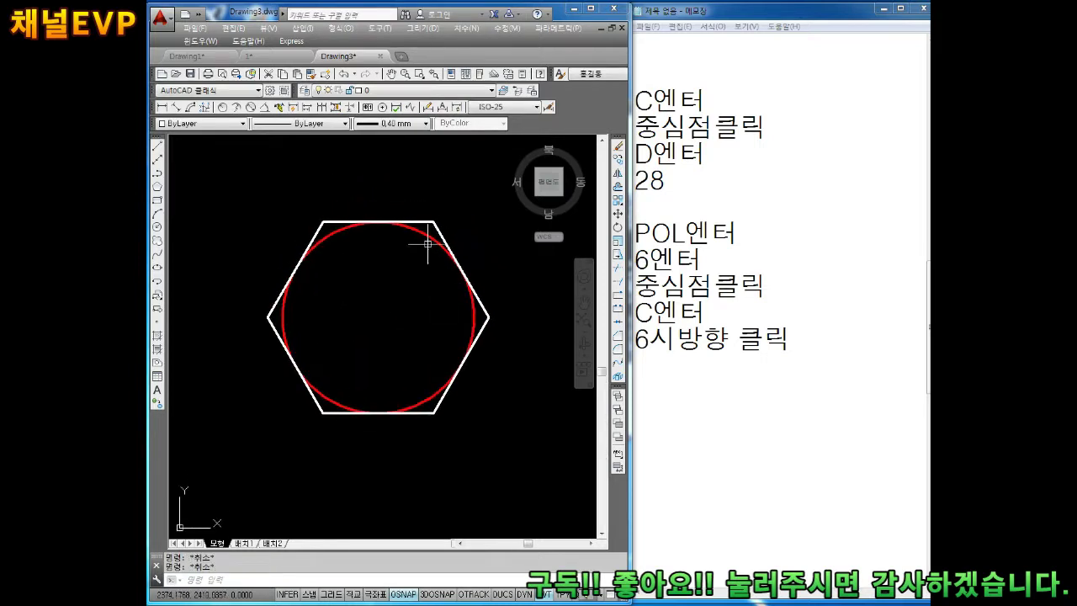
# - Delete the red circle, then undo with U to restore it
pyautogui.click(430, 242)
pyautogui.press('Delete')
pyautogui.scroll(-2, 433, 242)
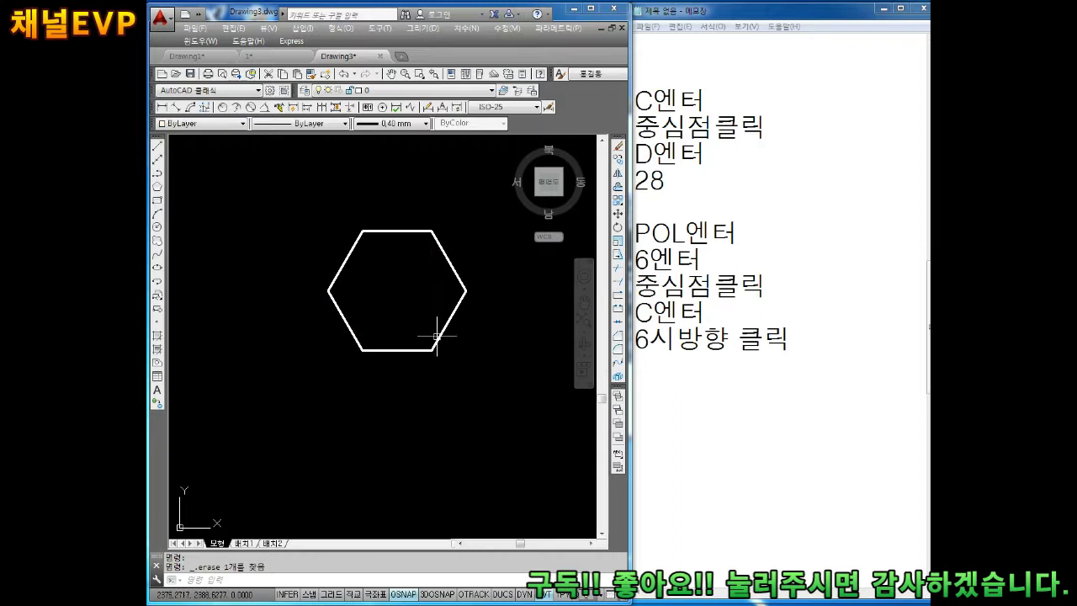
pyautogui.scroll(-2, 404, 307)
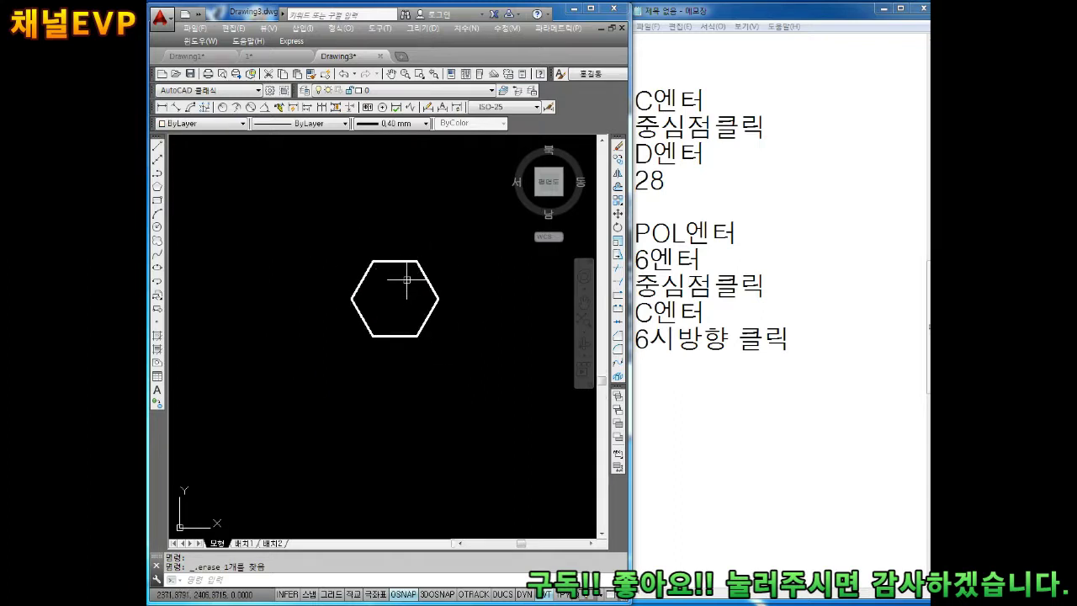
pyautogui.press('Escape')
pyautogui.write('u')
pyautogui.press('Return')
pyautogui.press('Return')
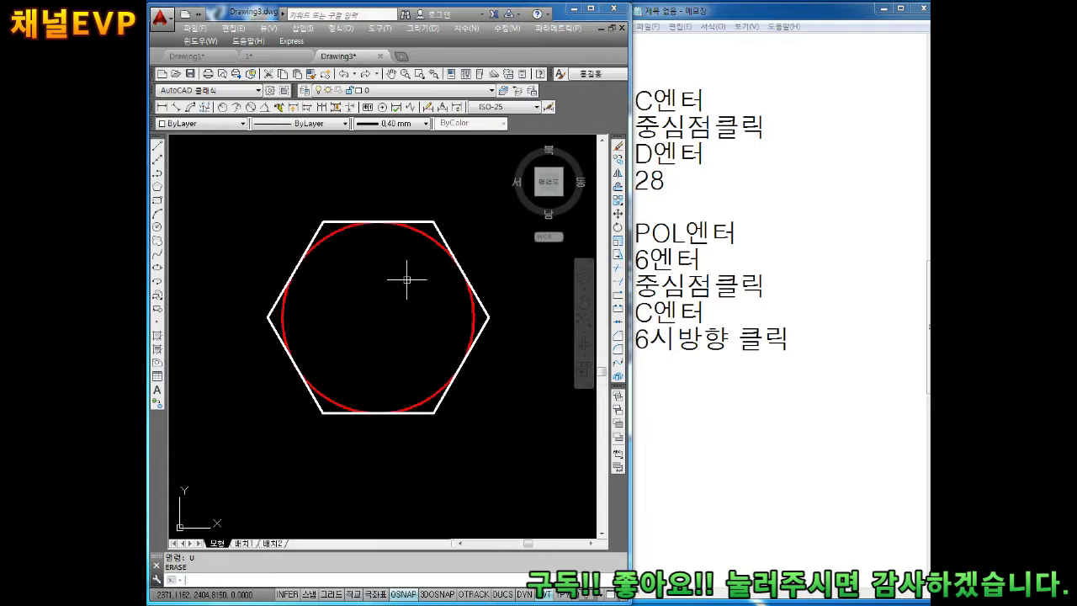
pyautogui.press('Escape')
pyautogui.press('Escape')
pyautogui.scroll(-2, 407, 279)
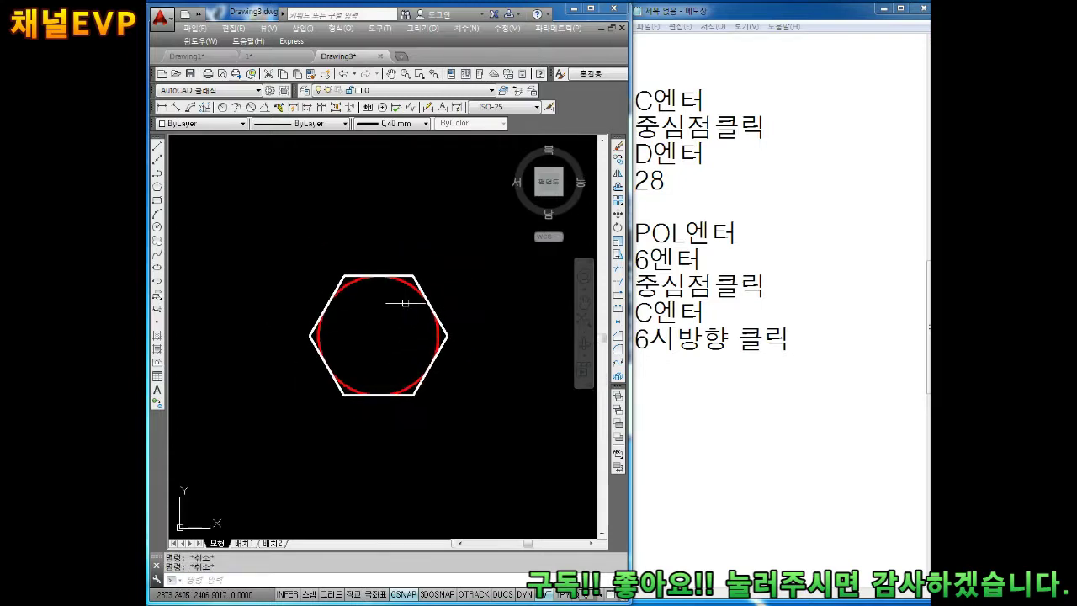
pyautogui.scroll(-2, 366, 328)
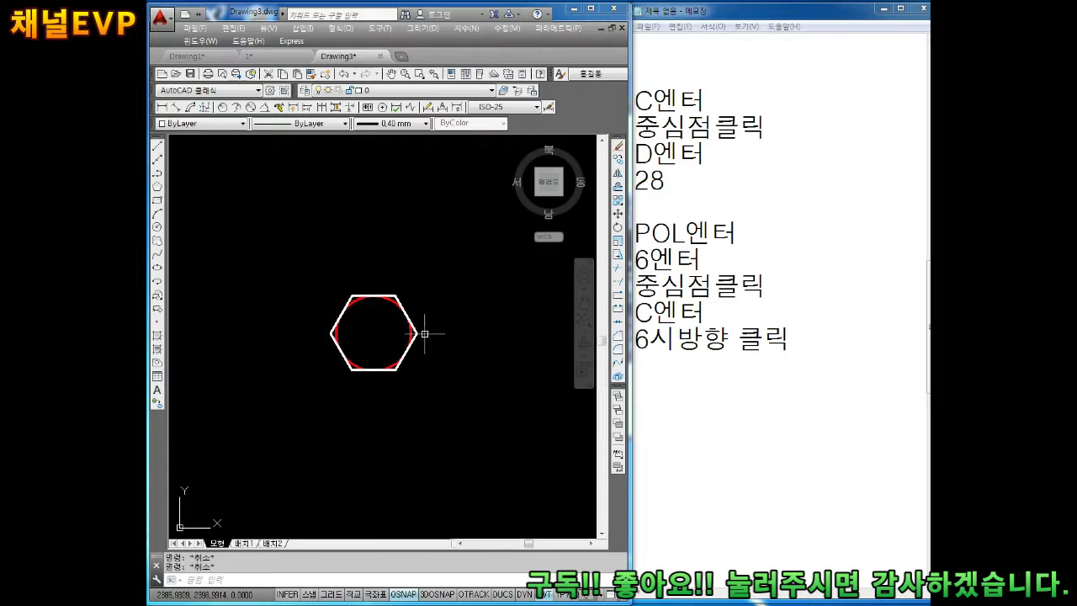
pyautogui.click(674, 407)
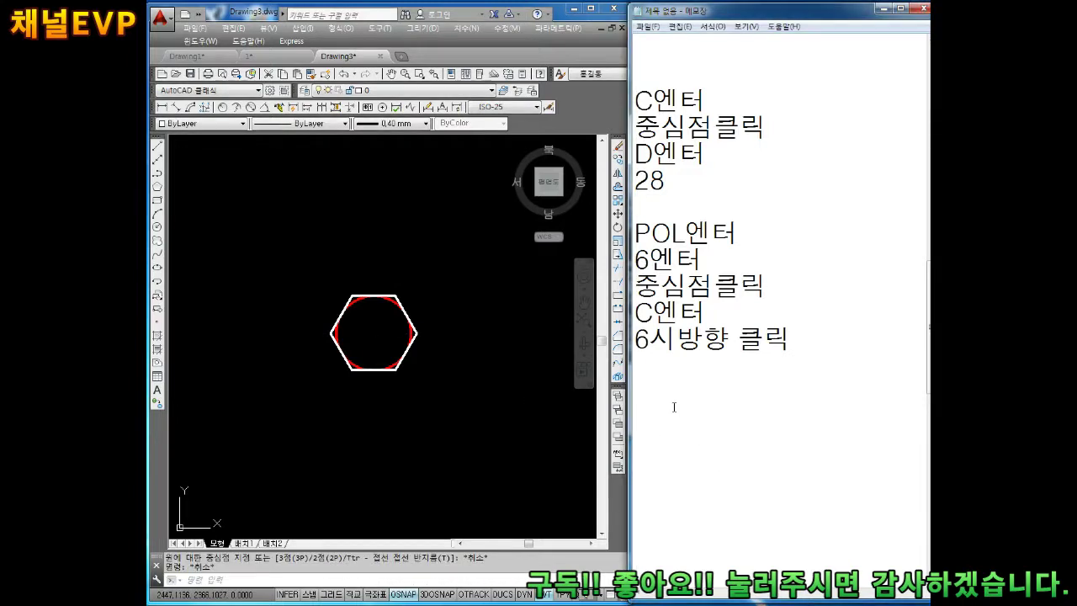
# - Add the lines C 엔터, 중심점, D엔터 and 46엔터 below the hexagon steps
pyautogui.write('CD')
pyautogui.press('BackSpace')
pyautogui.write('엔터')
pyautogui.press('Return')
pyautogui.press('Return')
pyautogui.write('중')
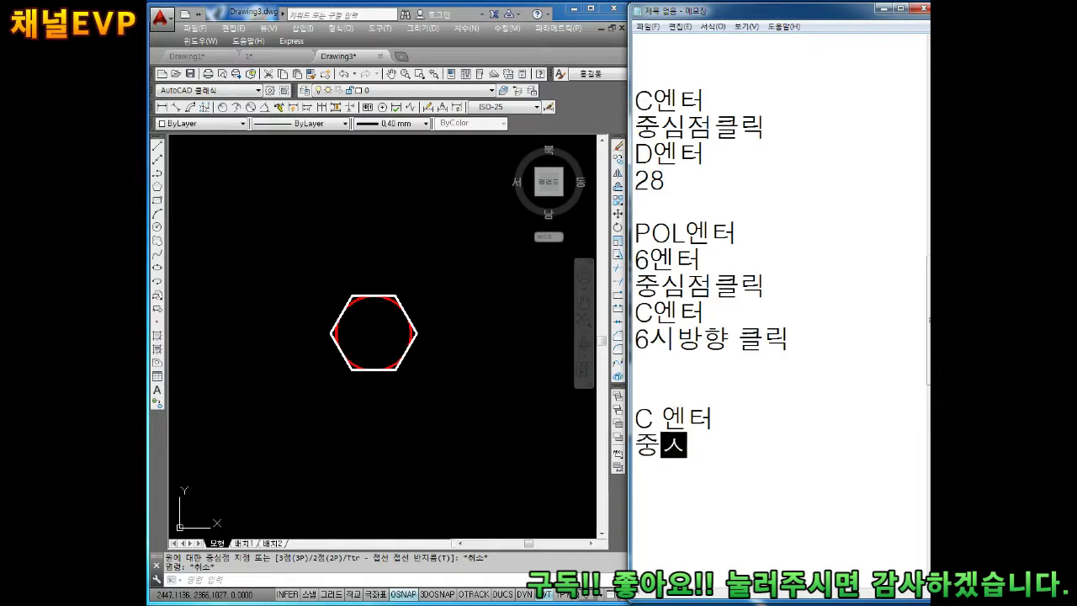
pyautogui.write('심점')
pyautogui.press('Return')
pyautogui.write('D')
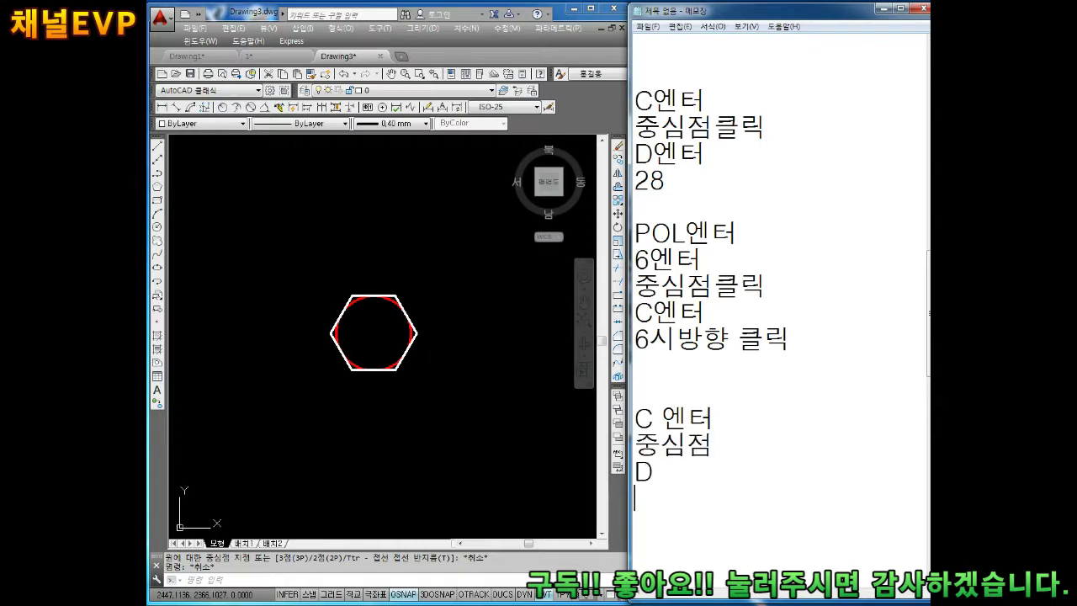
pyautogui.write('엔터')
pyautogui.press('Return')
pyautogui.write('엔터')
pyautogui.press('Return')
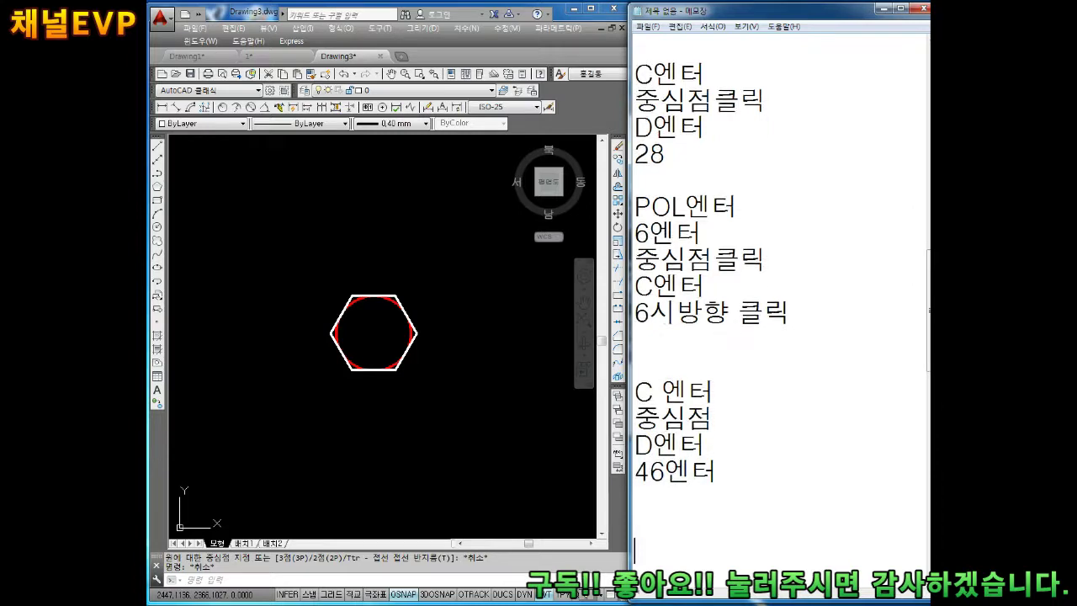
pyautogui.moveTo(396, 365); pyautogui.dragTo(413, 315, button='middle')
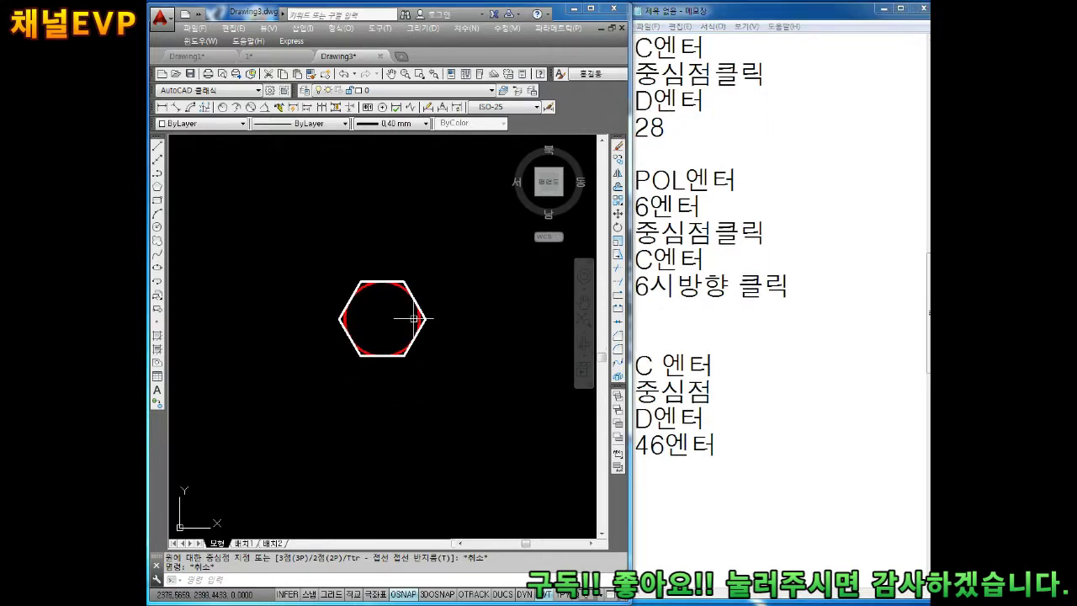
# - Draw a 46-diameter circle centred on the hexagon's centre
pyautogui.write('C')
pyautogui.press('Return')
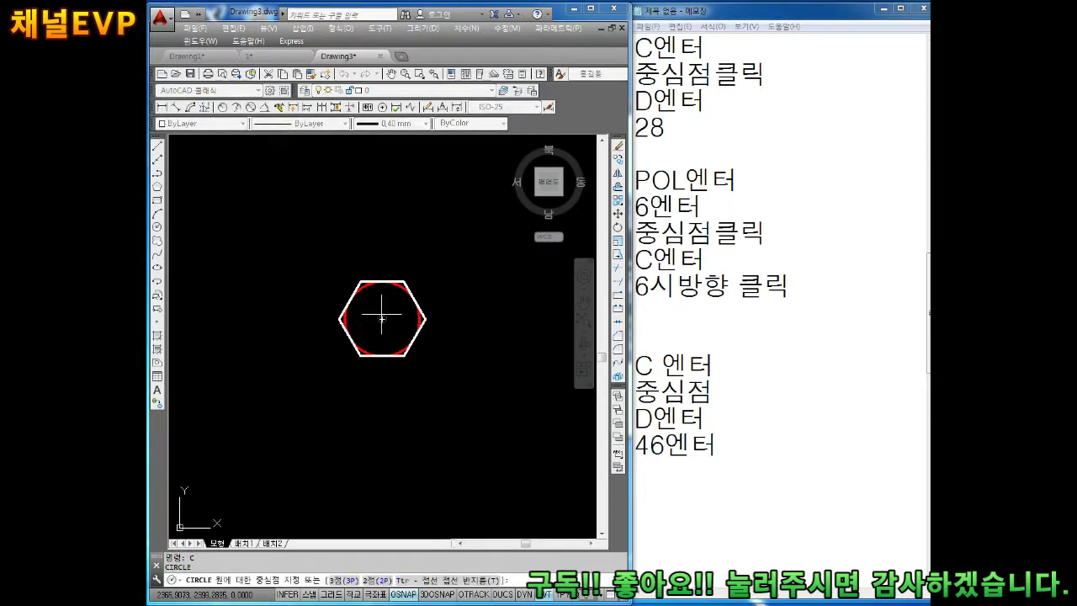
pyautogui.click(382, 319)
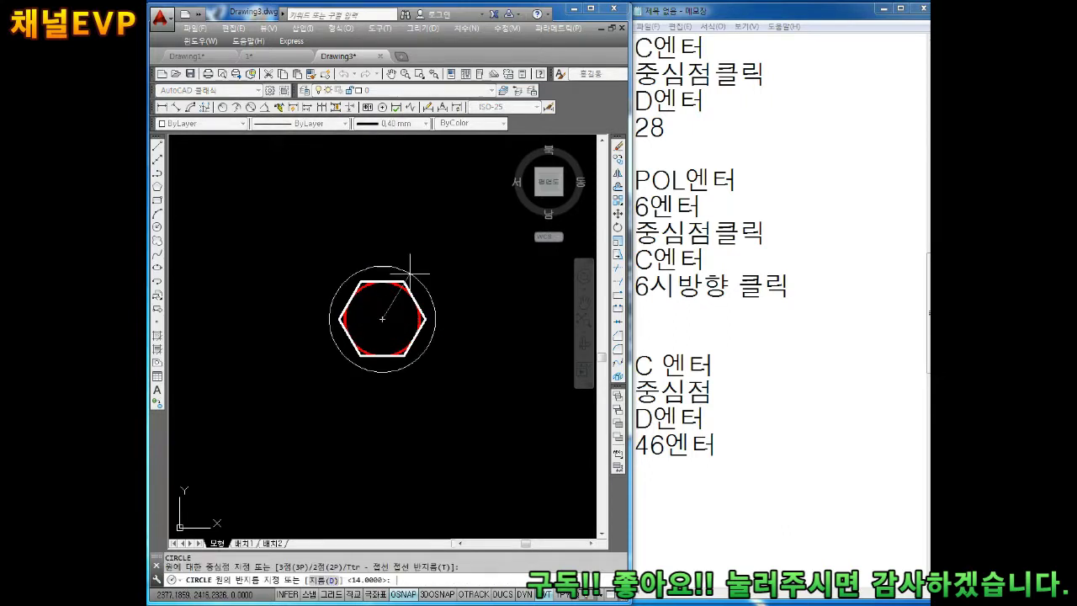
pyautogui.write('d')
pyautogui.press('Return')
pyautogui.write('46')
pyautogui.press('Return')
pyautogui.press('Escape')
pyautogui.press('Escape')
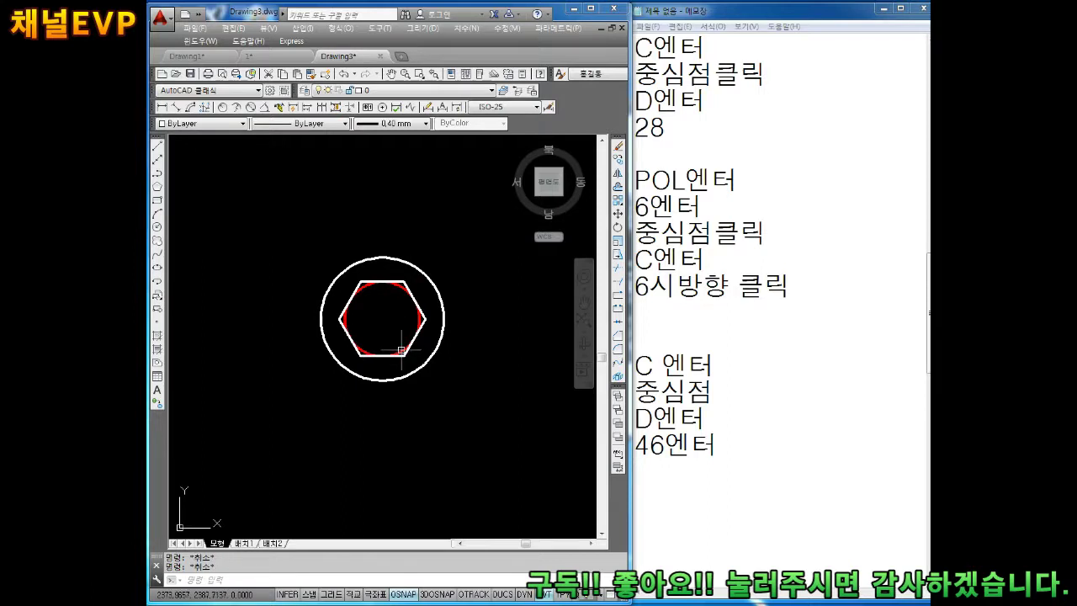
# - Delete the red inner circle
pyautogui.moveTo(371, 356); pyautogui.dragTo(373, 314, button='middle')
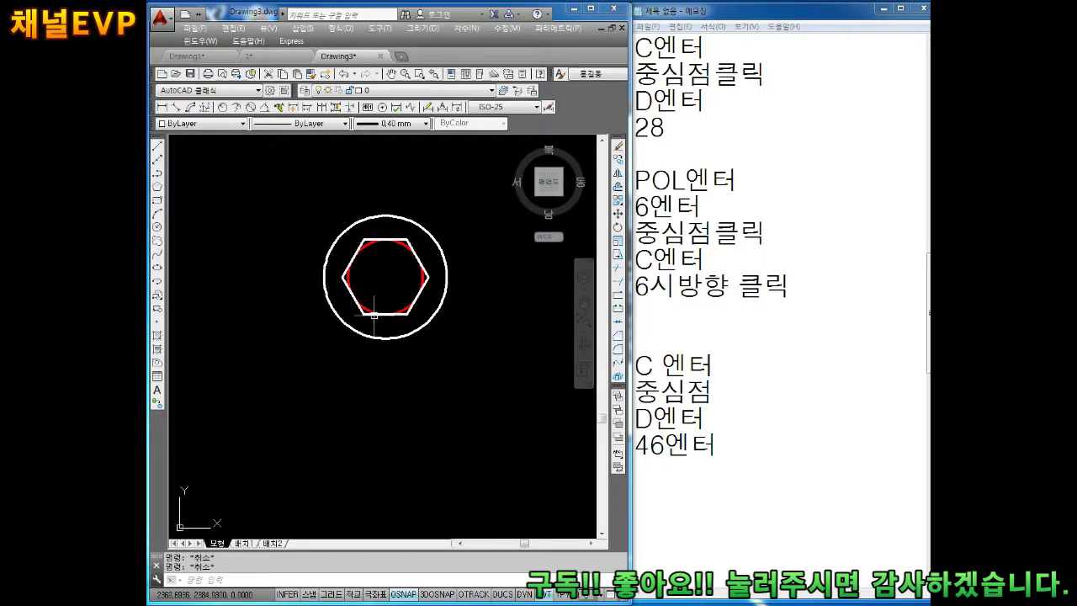
pyautogui.moveTo(415, 281); pyautogui.dragTo(422, 315, button='middle')
pyautogui.scroll(2, 402, 290)
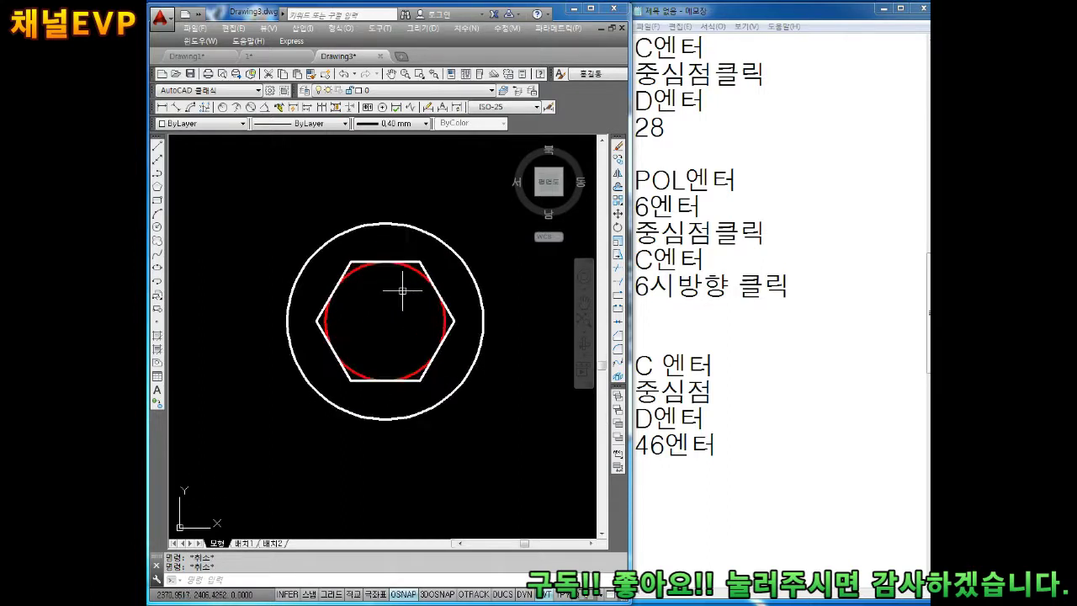
pyautogui.click(413, 273)
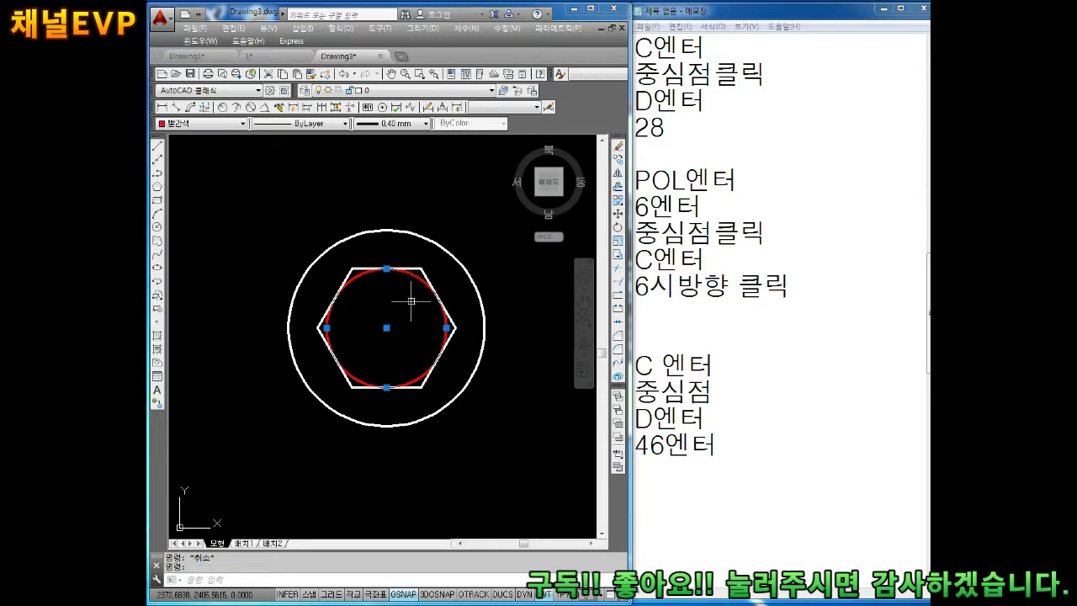
pyautogui.press('Delete')
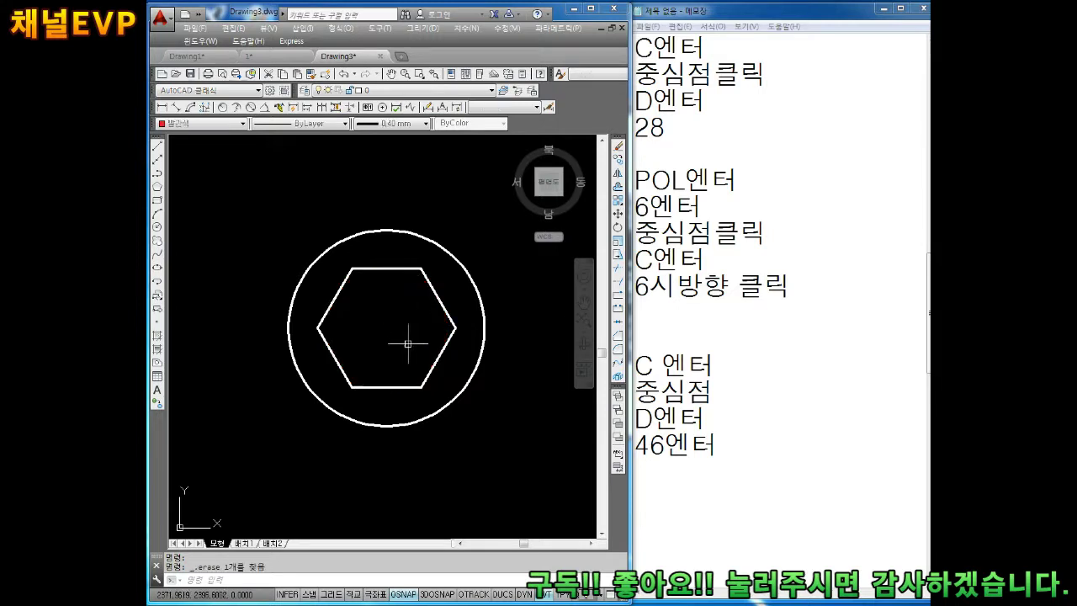
pyautogui.scroll(-1, 392, 294)
pyautogui.scroll(-1, 385, 290)
pyautogui.moveTo(385, 289); pyautogui.dragTo(392, 310, button='middle')
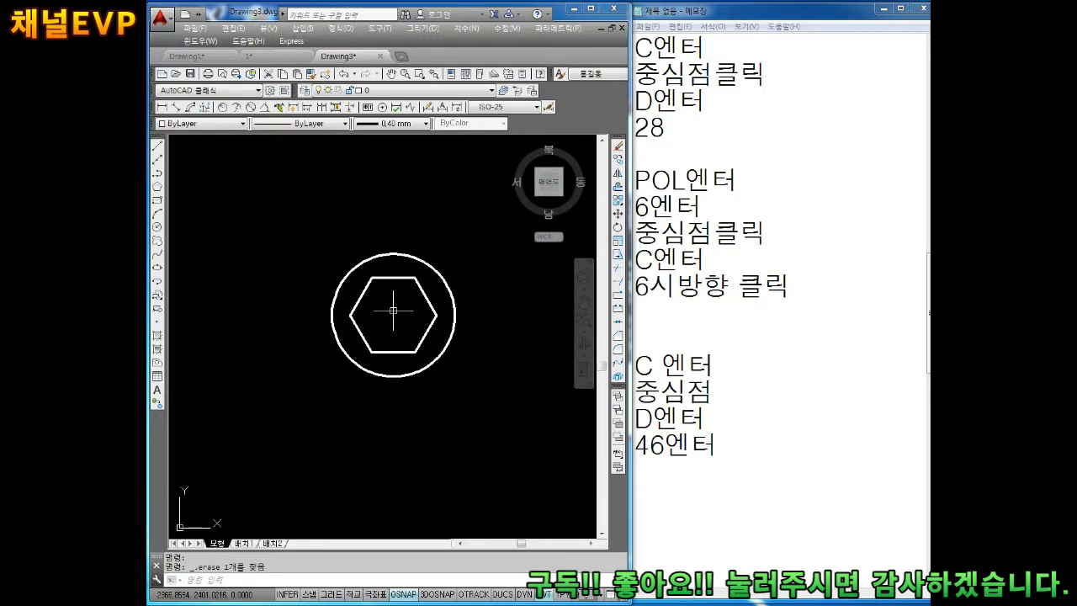
# - Add the L엔터 and 수직선 lines below 46엔터 in the notes
pyautogui.click(720, 488)
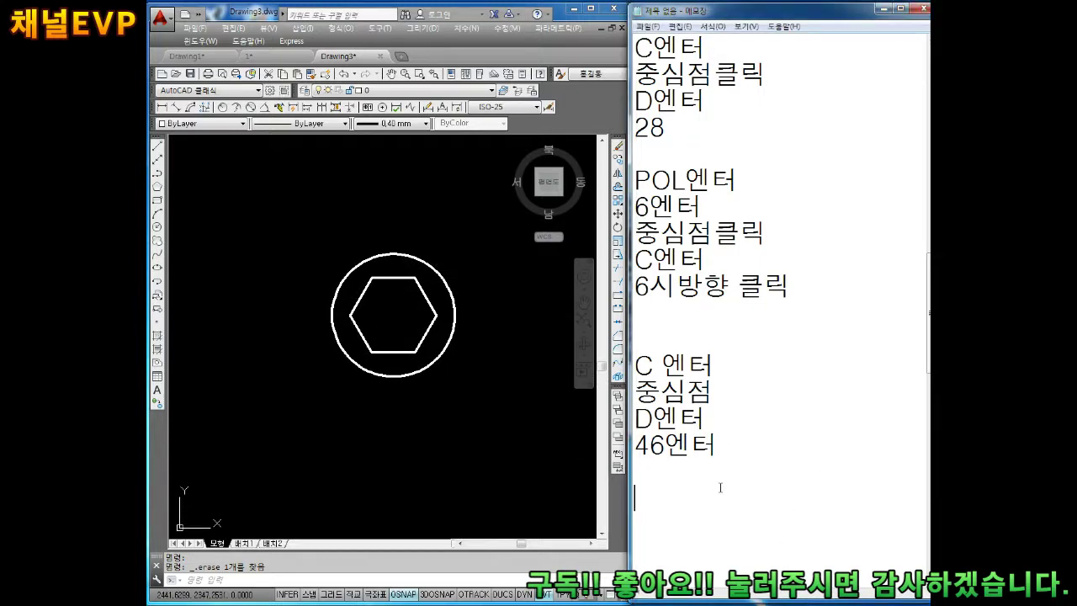
pyautogui.write('ㄴ')
pyautogui.press('BackSpace')
pyautogui.write('L엔터')
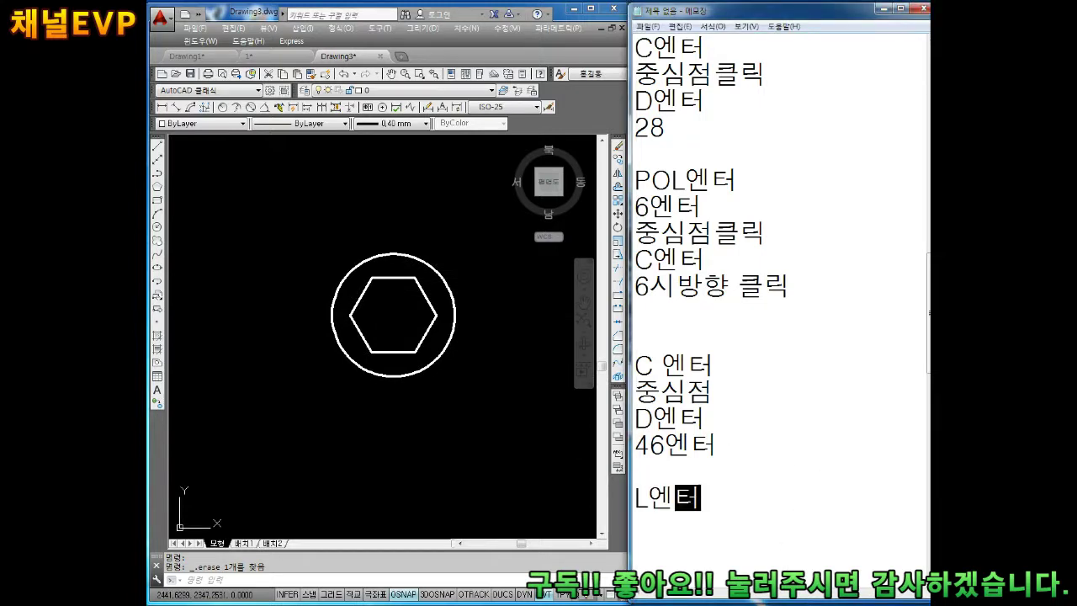
pyautogui.press('Return')
pyautogui.write('수직선')
pyautogui.press('Return')
pyautogui.press('Return')
pyautogui.press('Return')
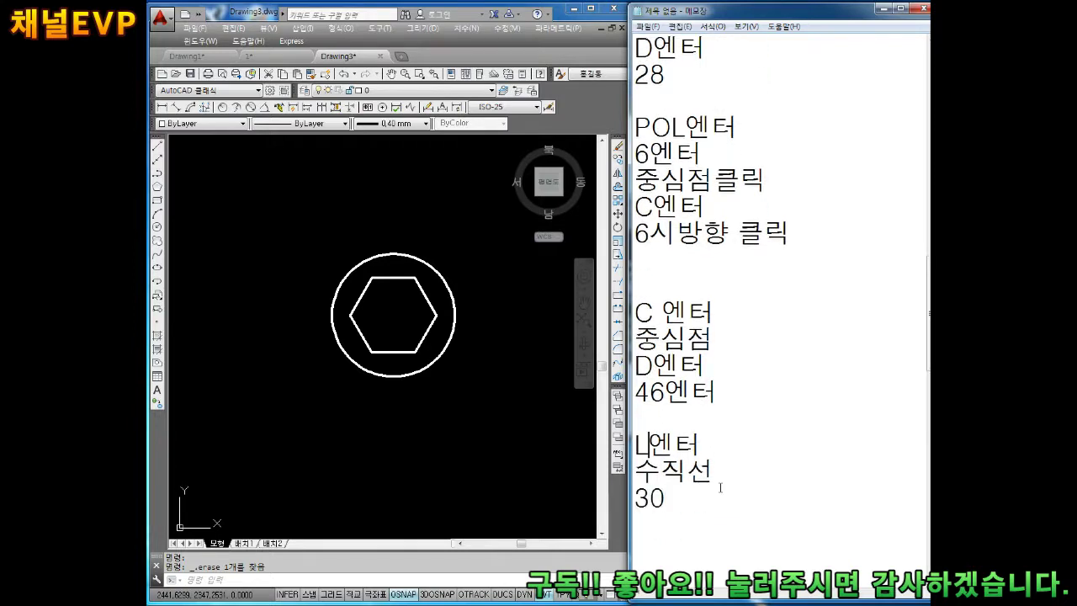
# - Insert 직교 on a new line after L엔터, then return to the drawing
pyautogui.press('End')
pyautogui.press('Return')
pyautogui.write('직교')
pyautogui.hotkey('ctrl', 'End')
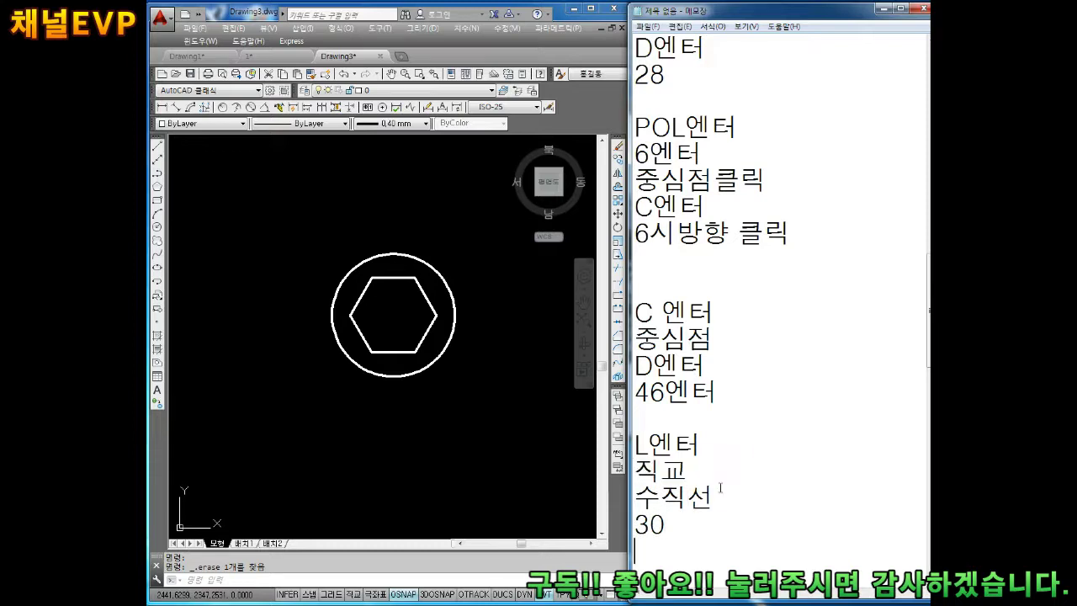
pyautogui.press('Return')
pyautogui.press('Return')
pyautogui.click(497, 409)
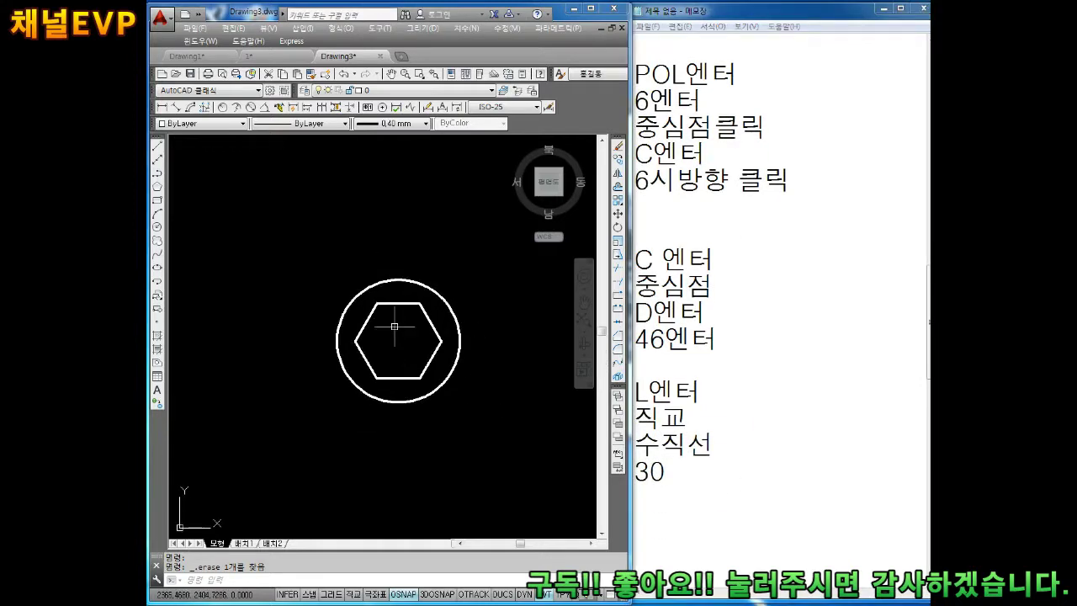
pyautogui.scroll(2, 392, 325)
pyautogui.press('Escape')
pyautogui.press('Escape')
# - Switch the colour to Red and draw a 30-long vertical line up from the hexagon centre with Ortho on
pyautogui.click(207, 123)
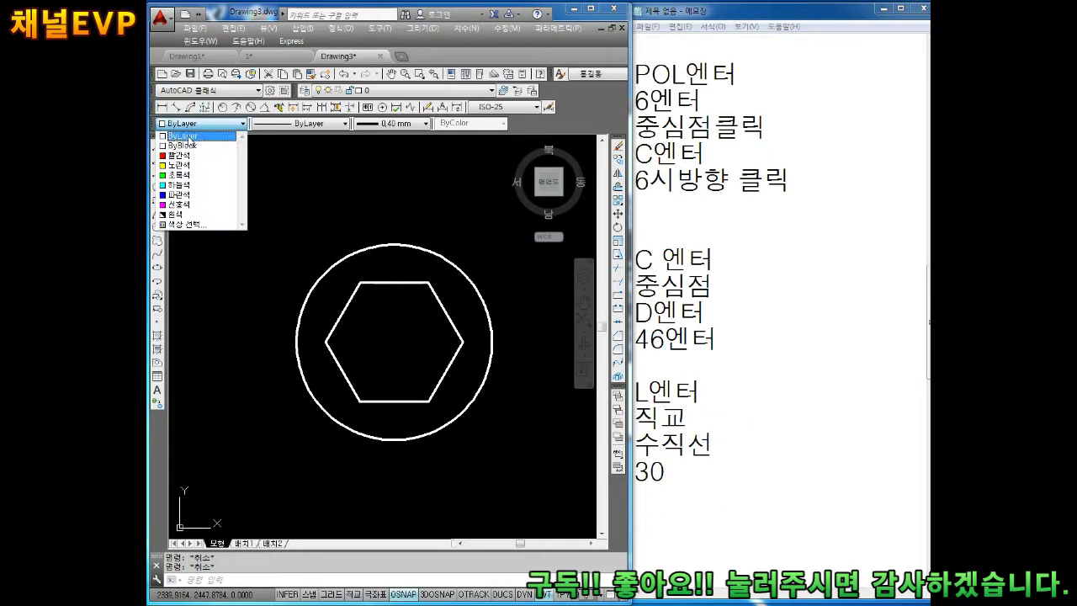
pyautogui.click(189, 152)
pyautogui.write('L')
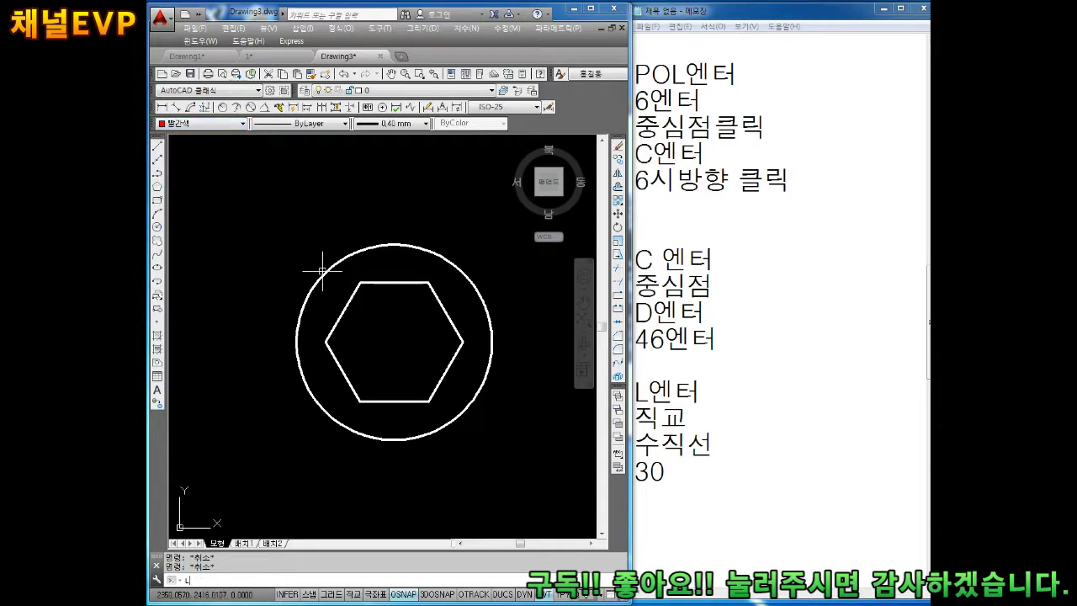
pyautogui.press('Return')
pyautogui.click(394, 340)
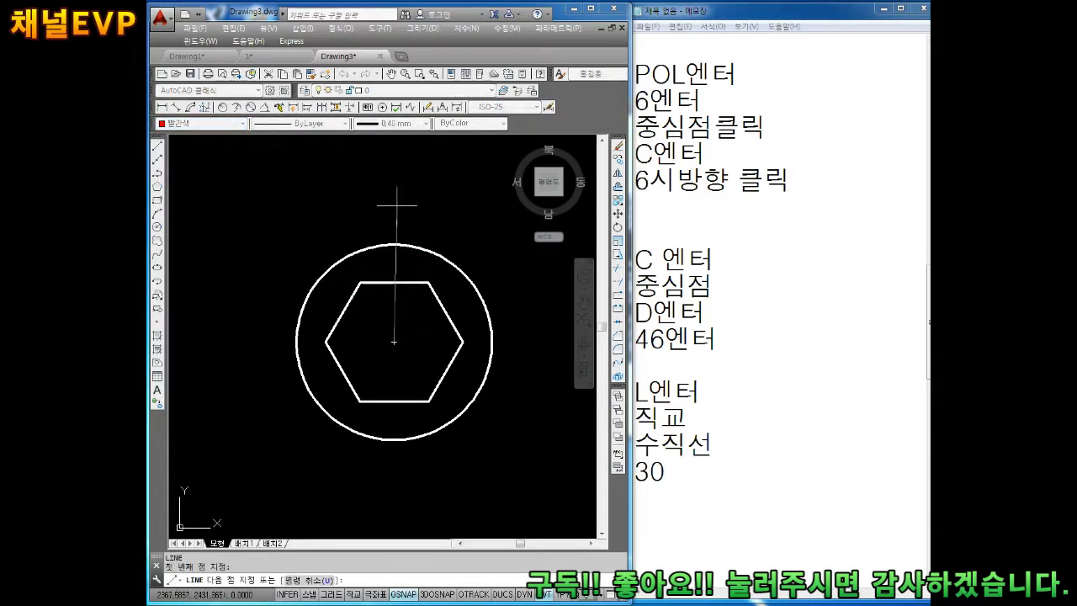
pyautogui.press('F8')
pyautogui.write('30')
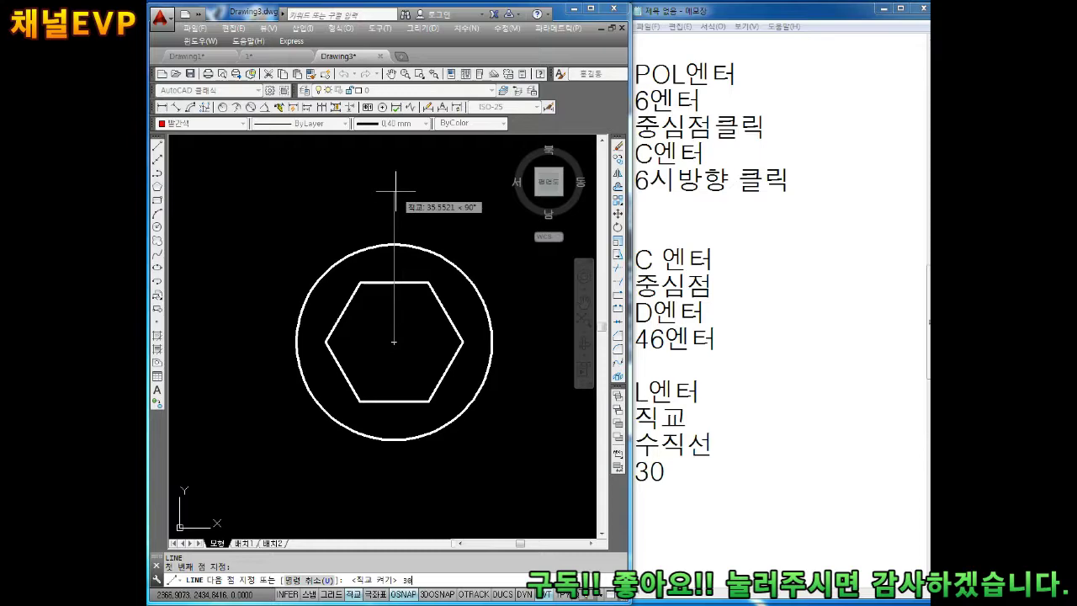
pyautogui.press('Return')
pyautogui.press('Escape')
pyautogui.moveTo(432, 300); pyautogui.dragTo(432, 277, button='middle')
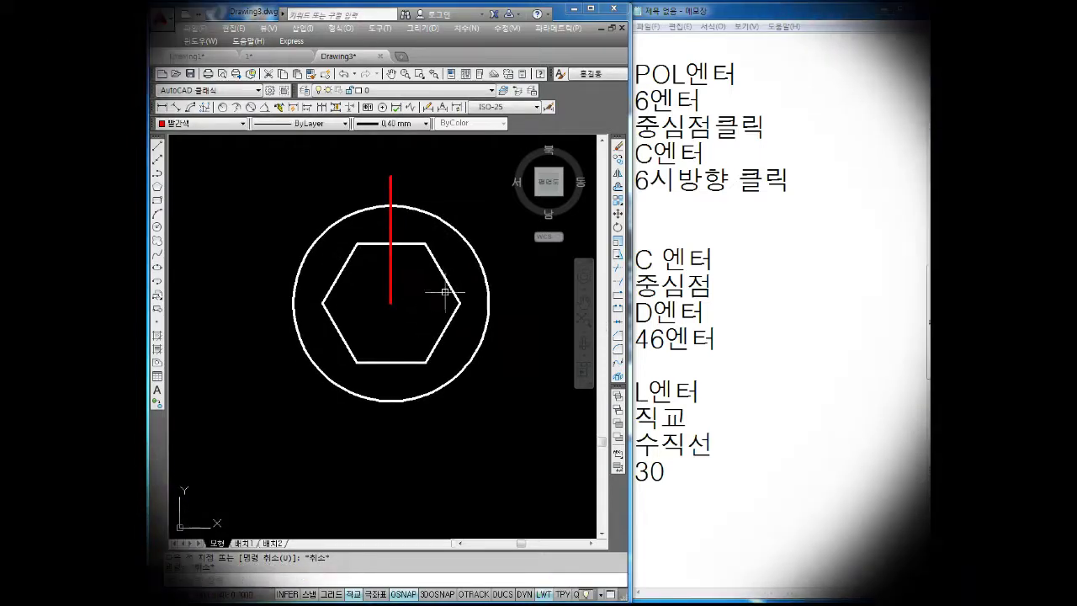